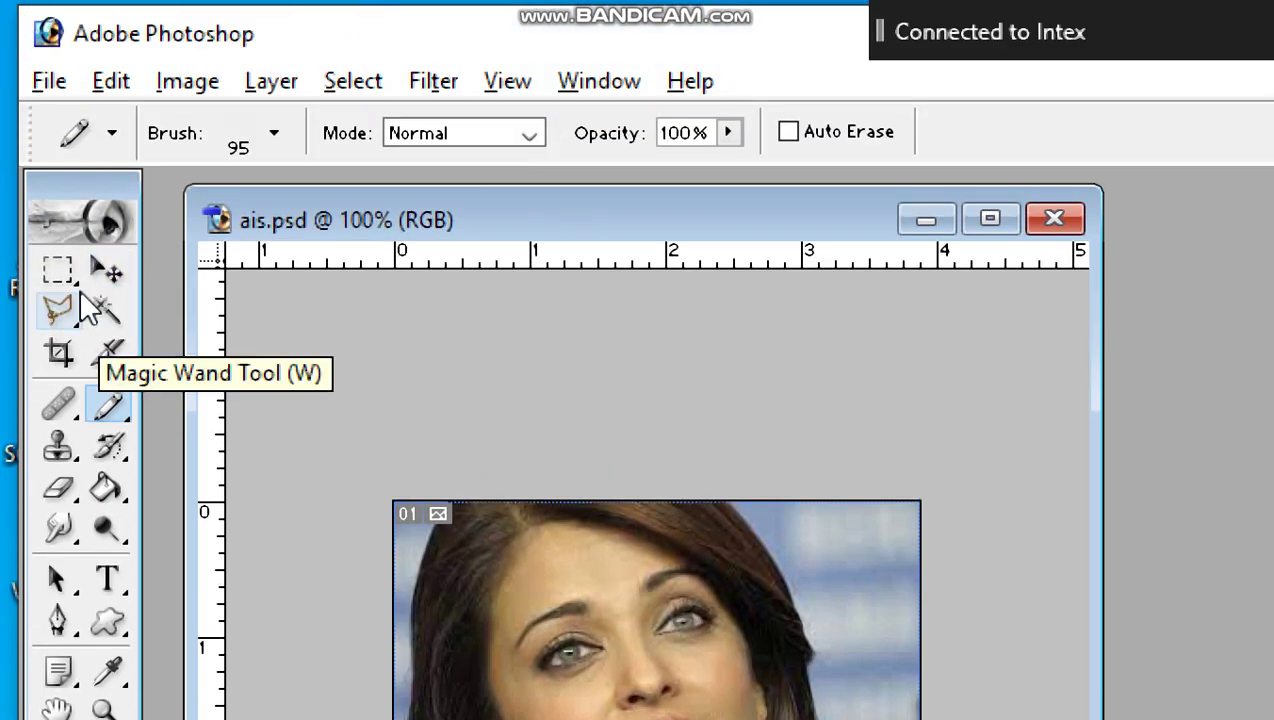
- Activate the Rectangular Marquee tool with the Intersect with selection option
left_click(57, 82)
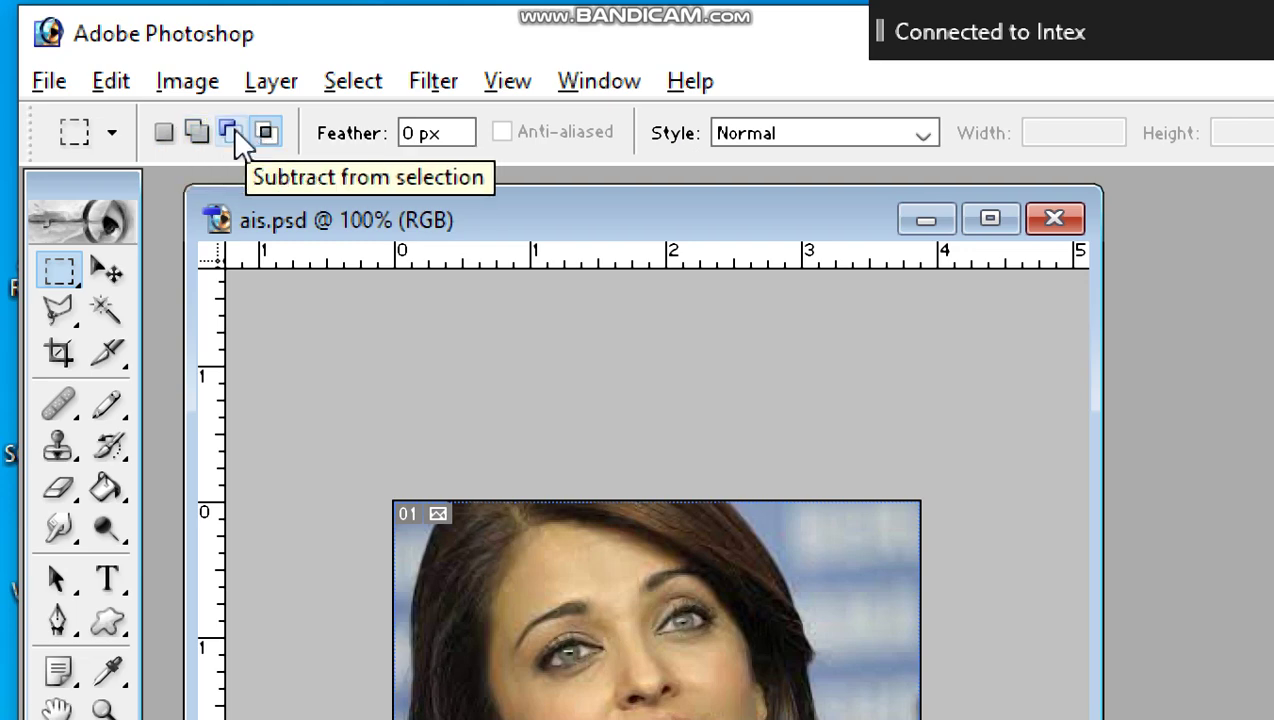
left_click(265, 133)
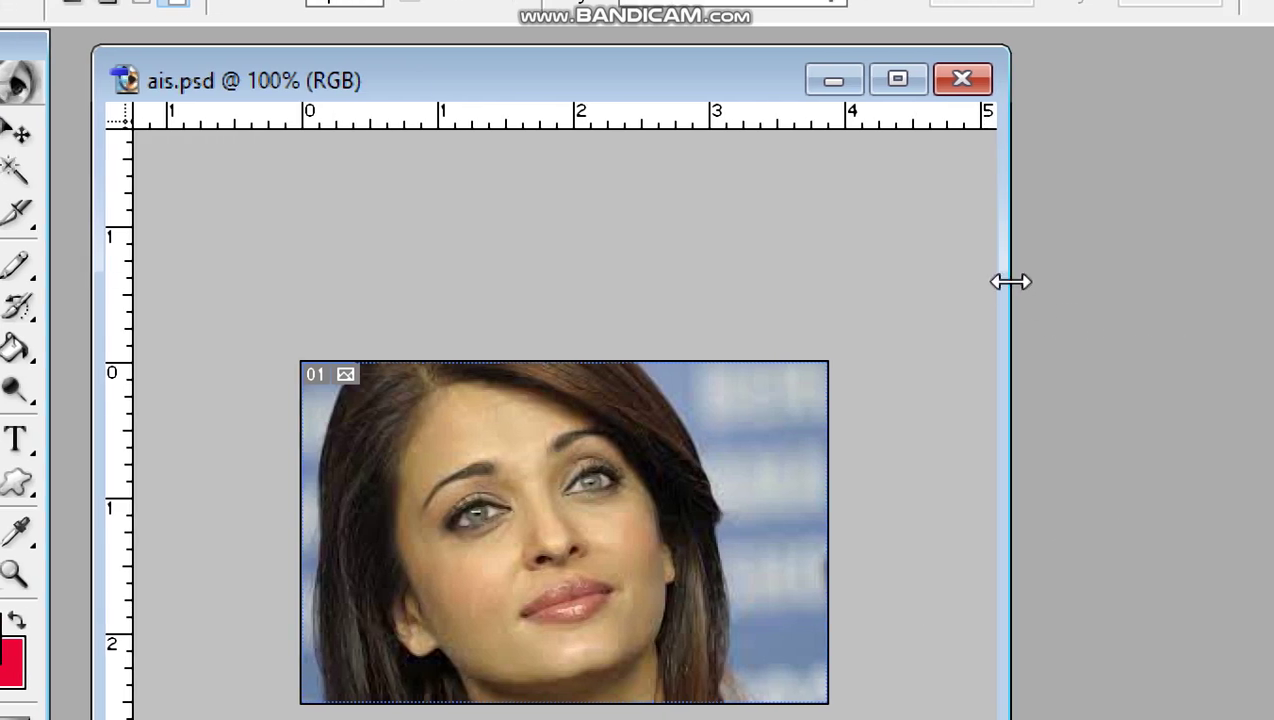
- Shrink the ais.psd document window so it fits closely around the photo
left_click_drag(1009, 282, 647, 325)
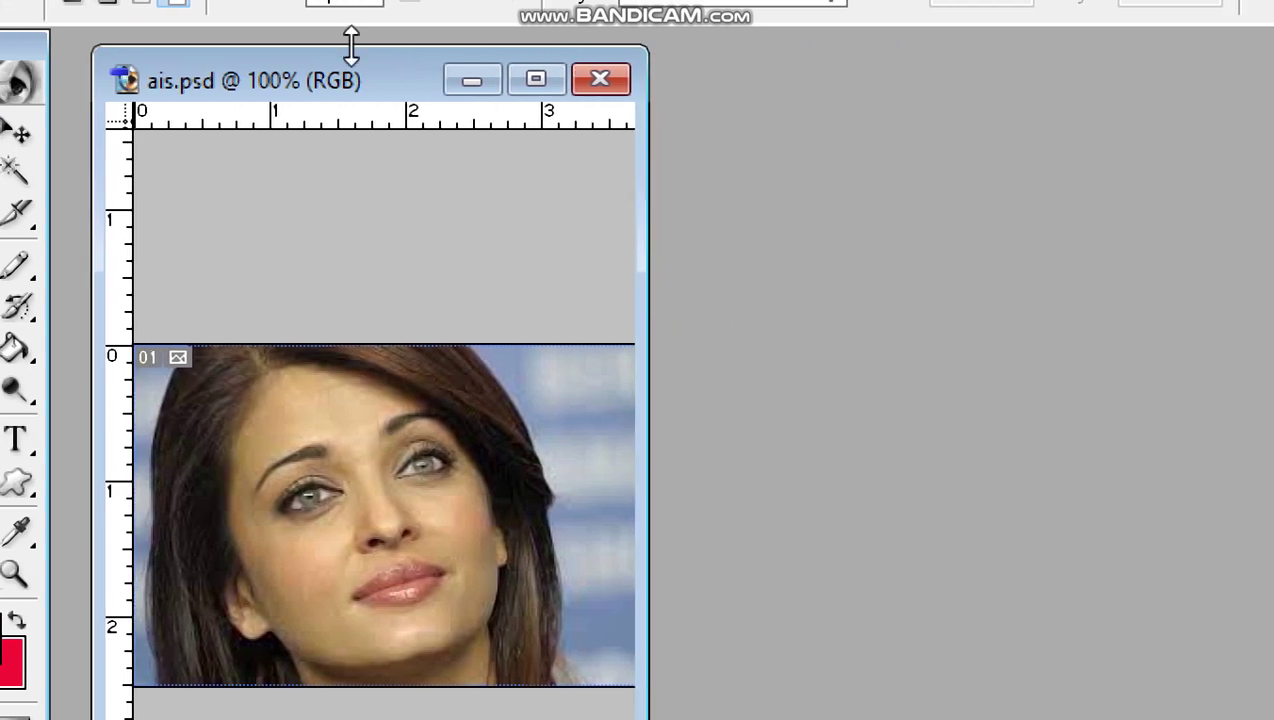
left_click_drag(361, 58, 421, 441)
left_click_drag(384, 484, 393, 71)
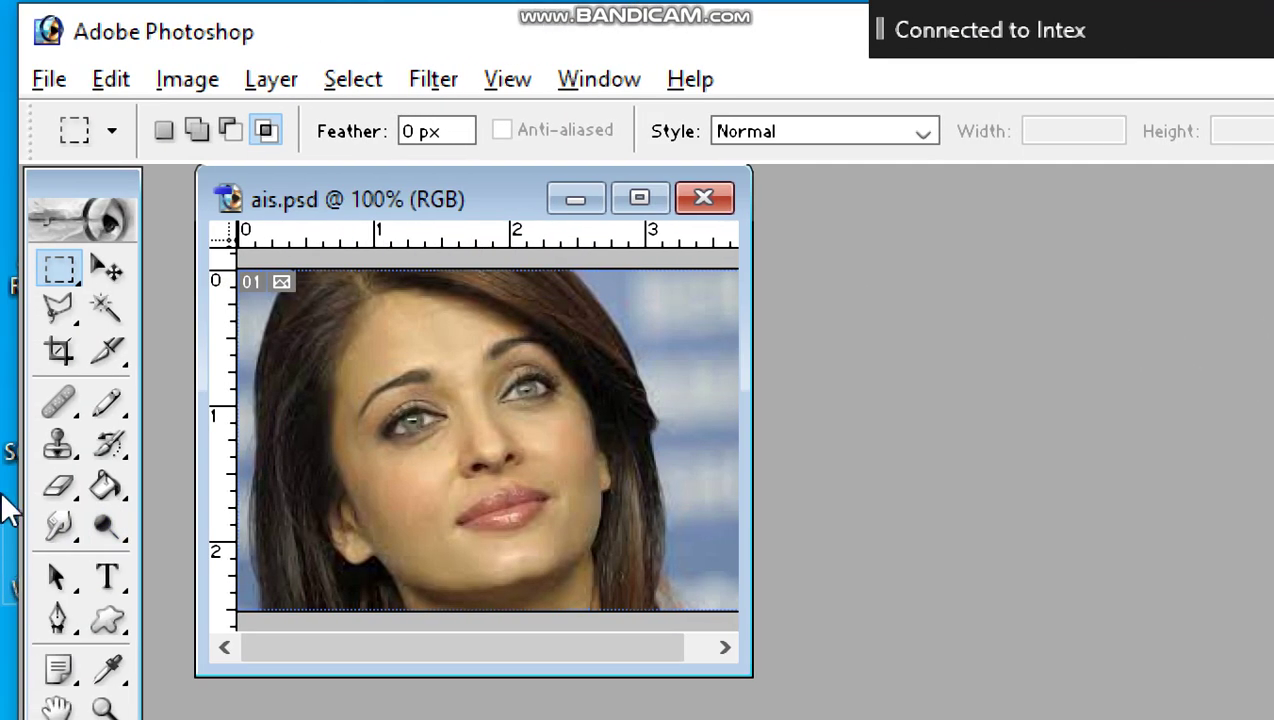
- Create a 1280 x 720 HDTV 720P document in RGB Color filled with the background color, and close it again
left_click(45, 83)
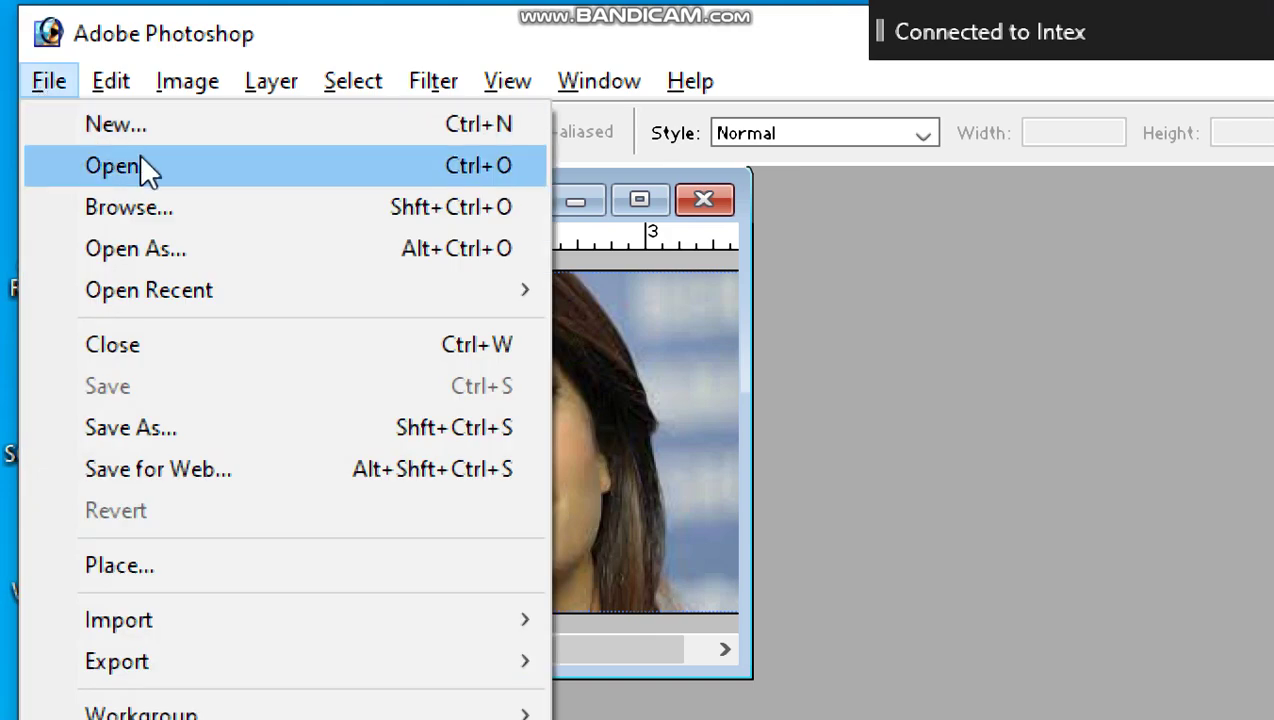
left_click(126, 129)
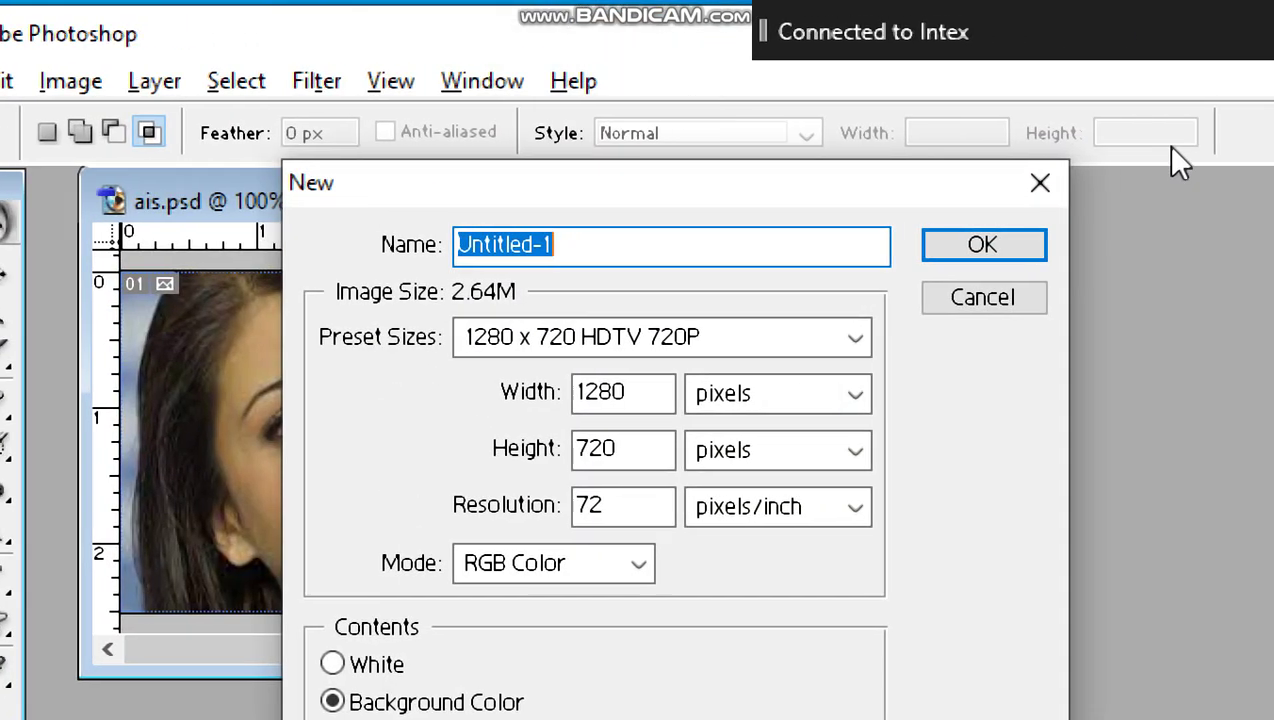
left_click_drag(830, 178, 745, 124)
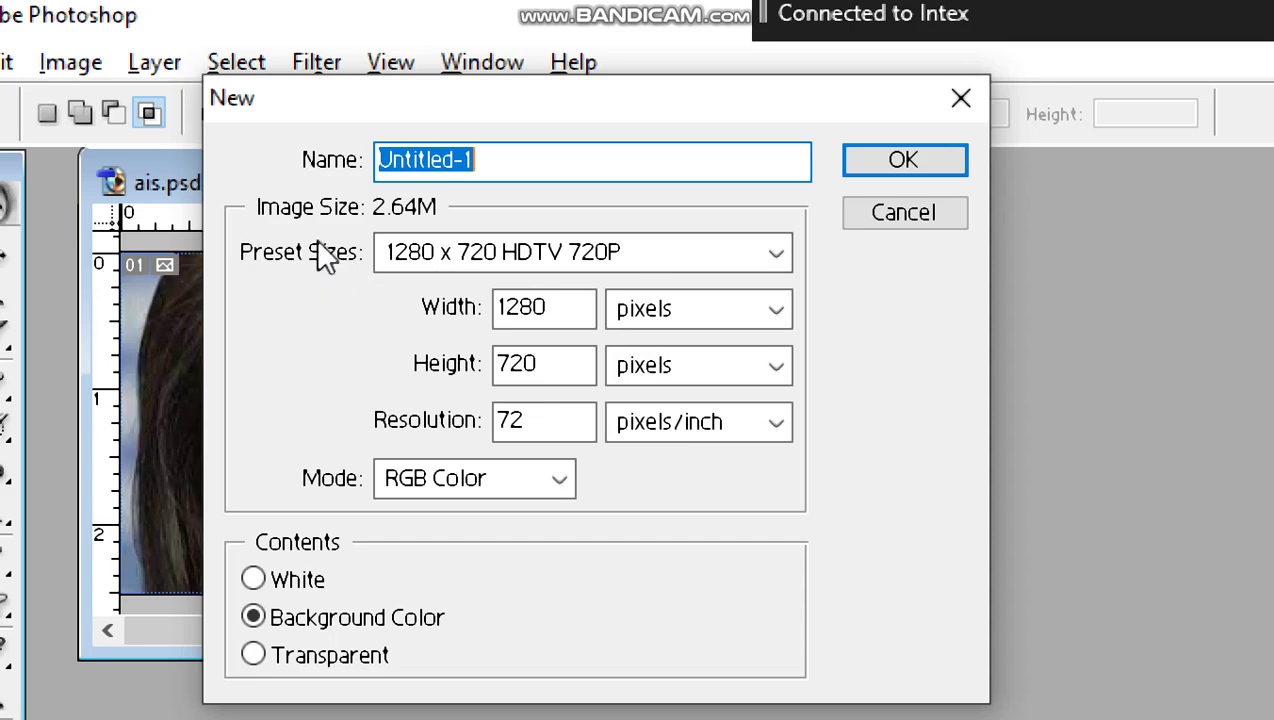
left_click(778, 253)
scroll(767, 308, "up", 5)
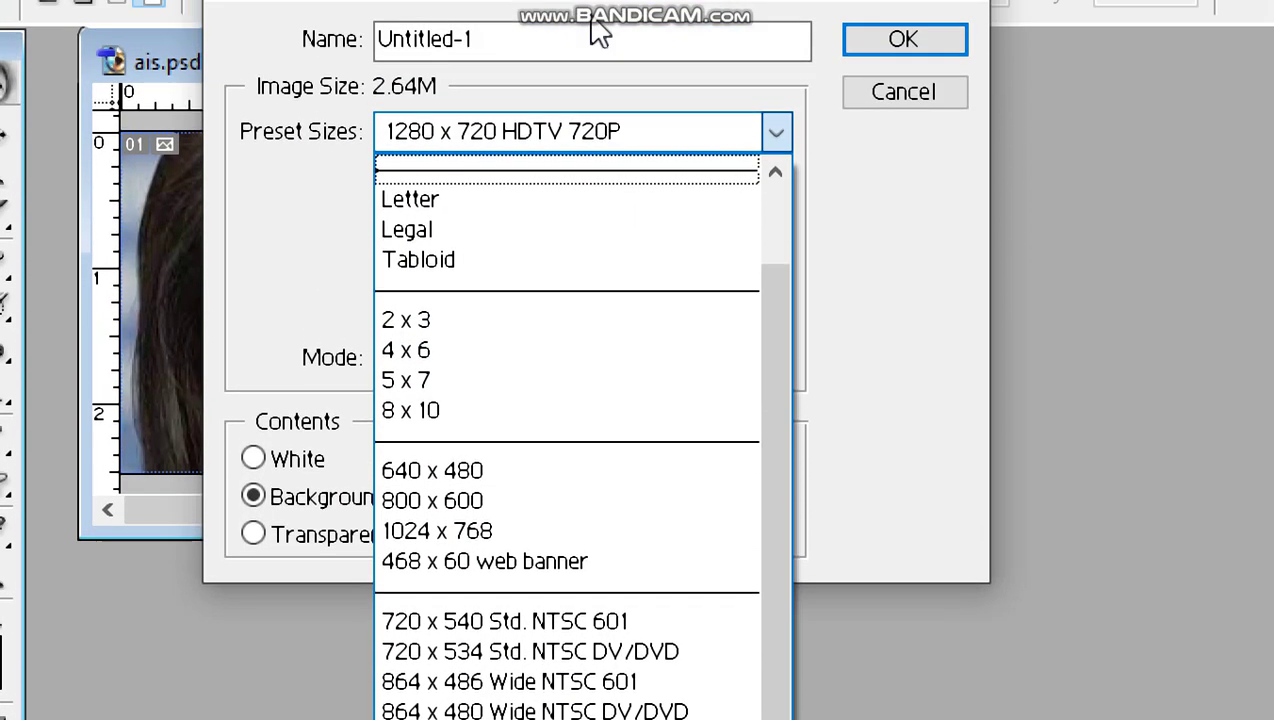
left_click(608, 135)
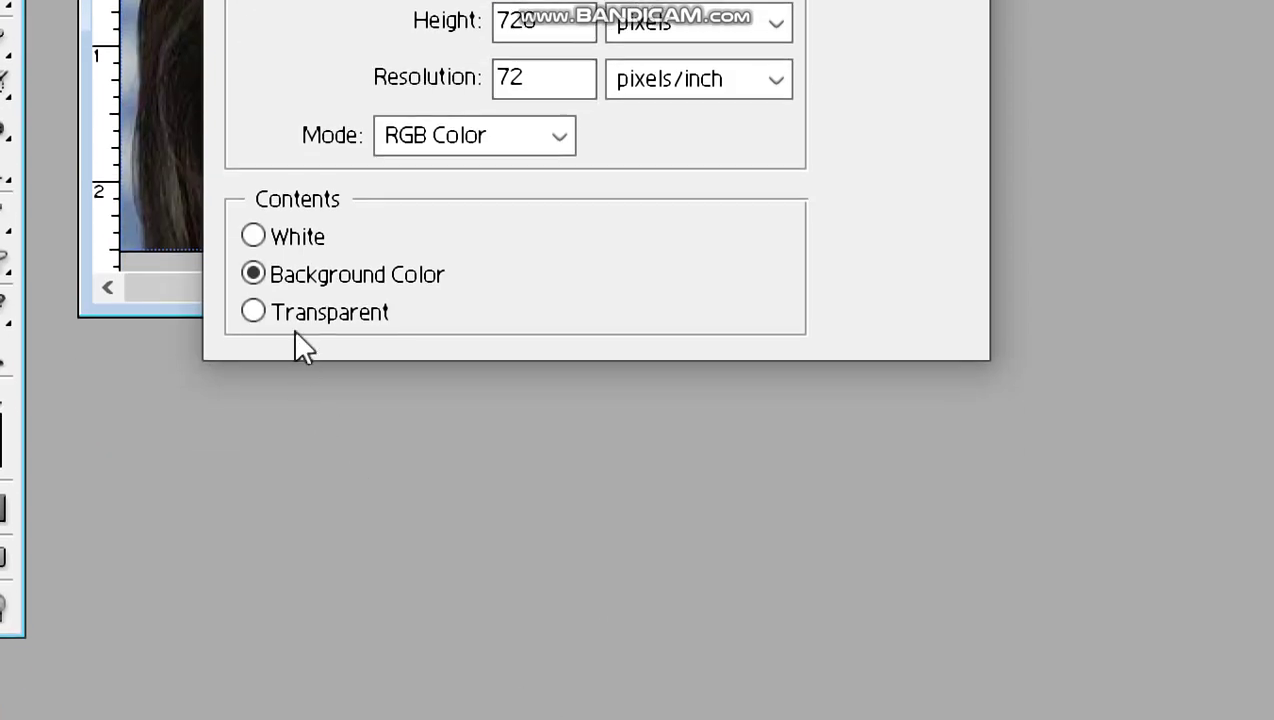
left_click(279, 244)
left_click(298, 280)
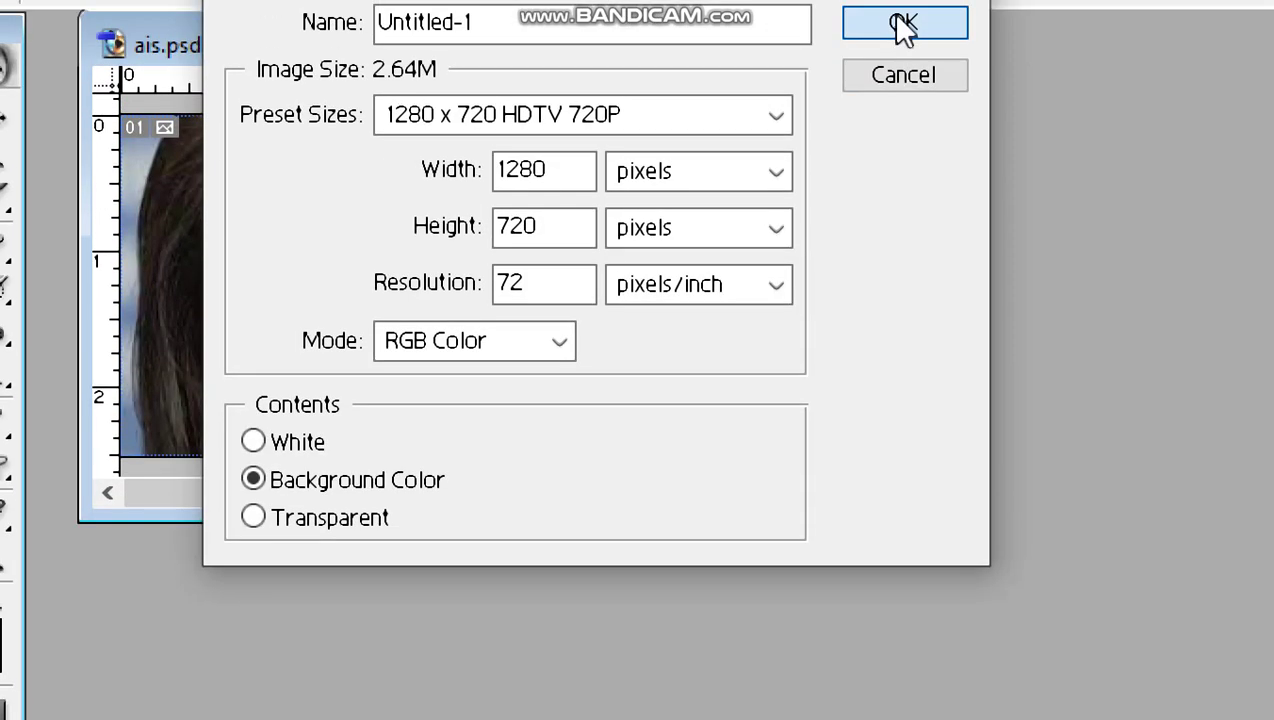
left_click(903, 25)
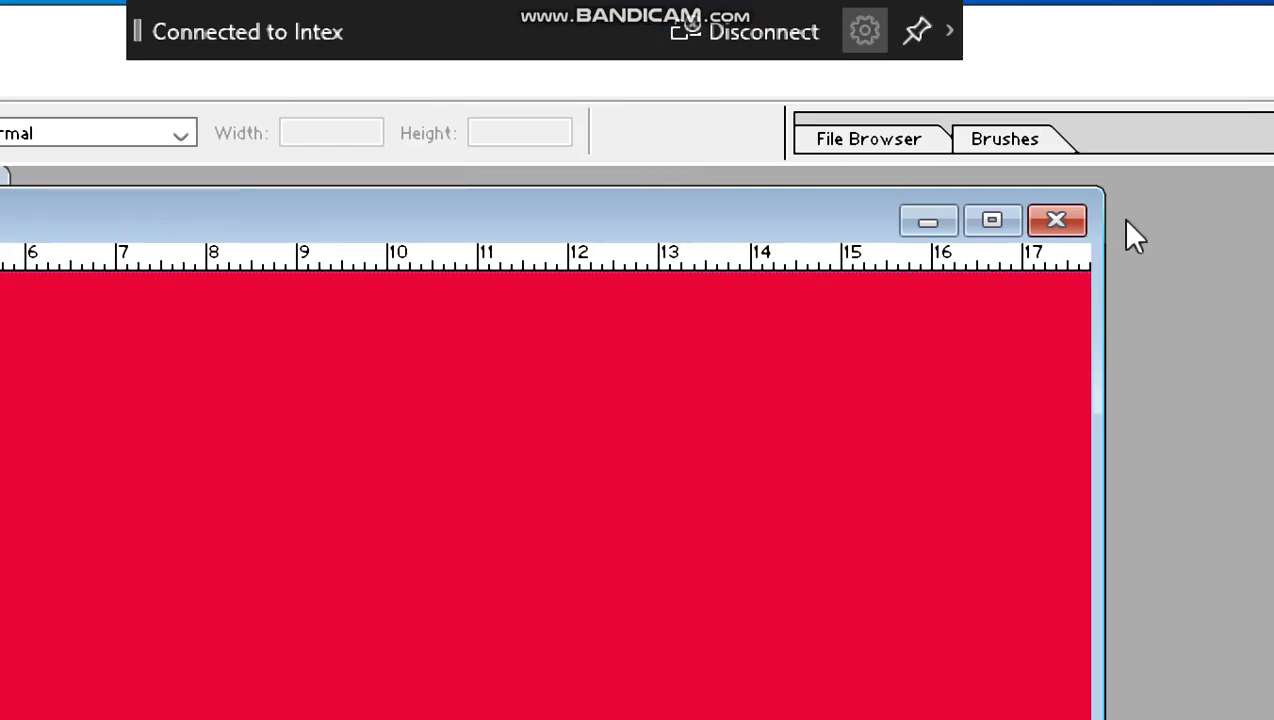
left_click(1062, 222)
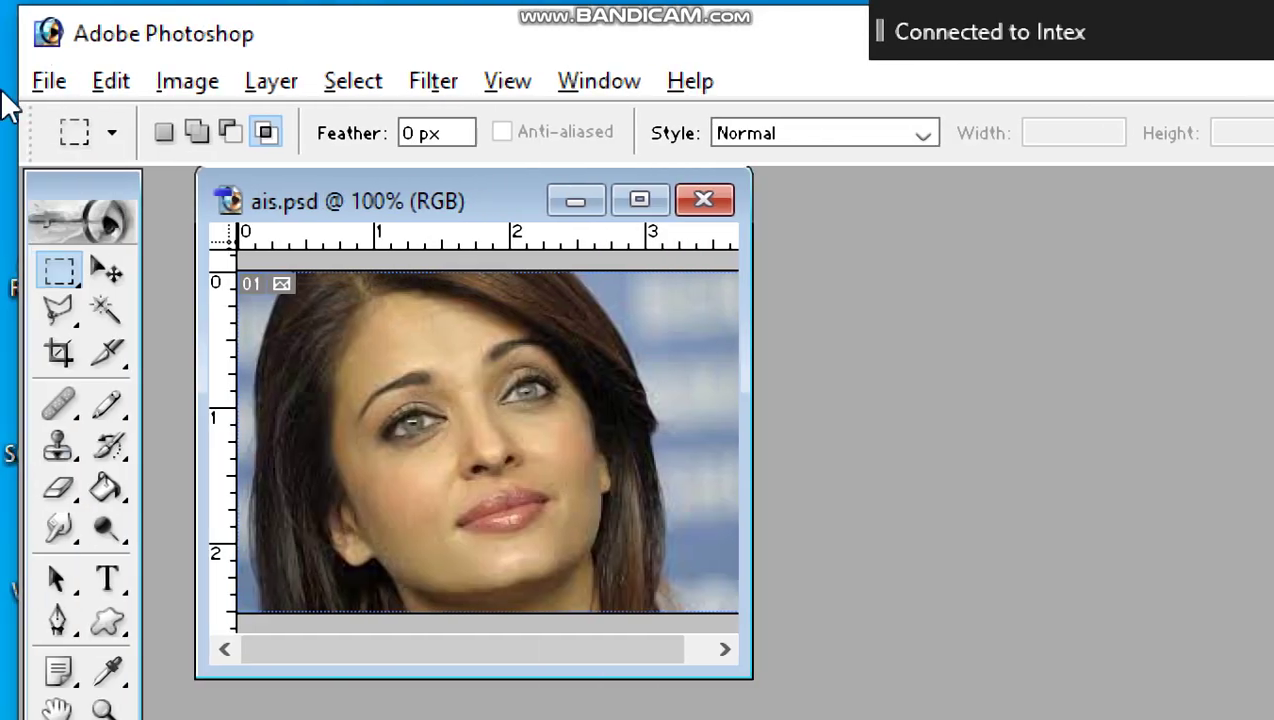
- Create a new 1280 x 720 pixel document at 72 pixels/inch in RGB Color mode with White contents
left_click(45, 80)
left_click(120, 130)
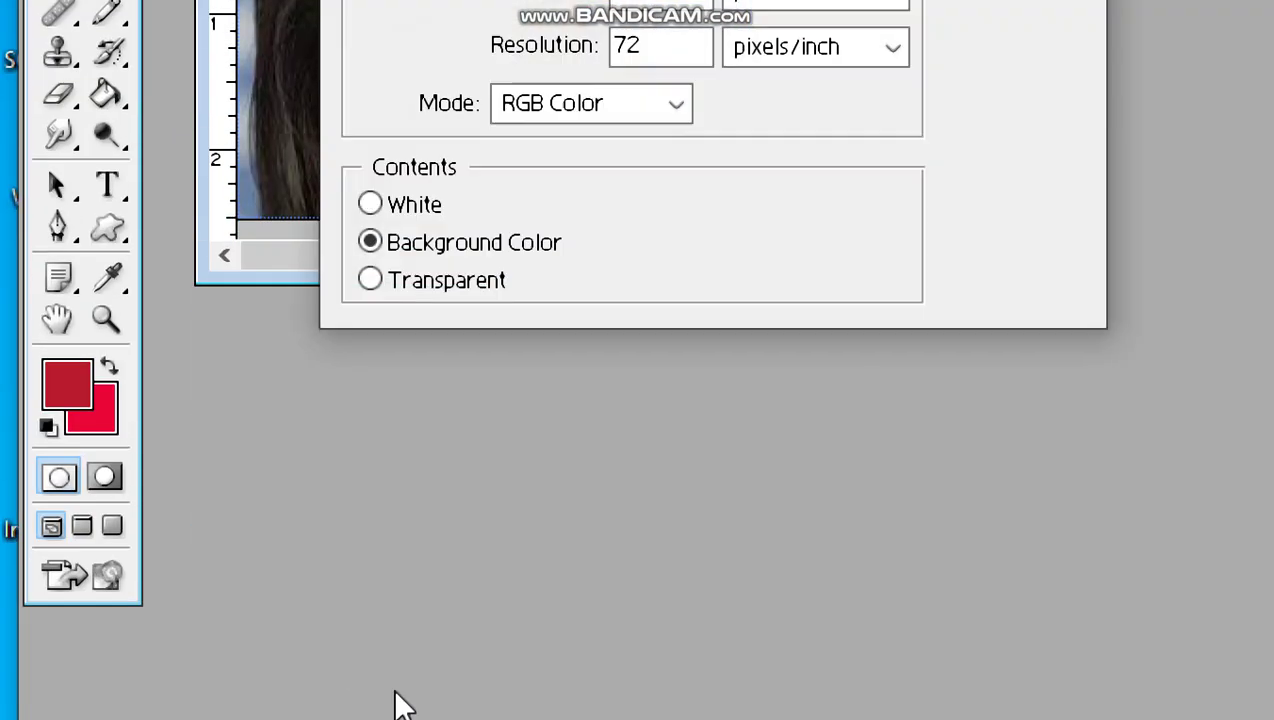
left_click(428, 595)
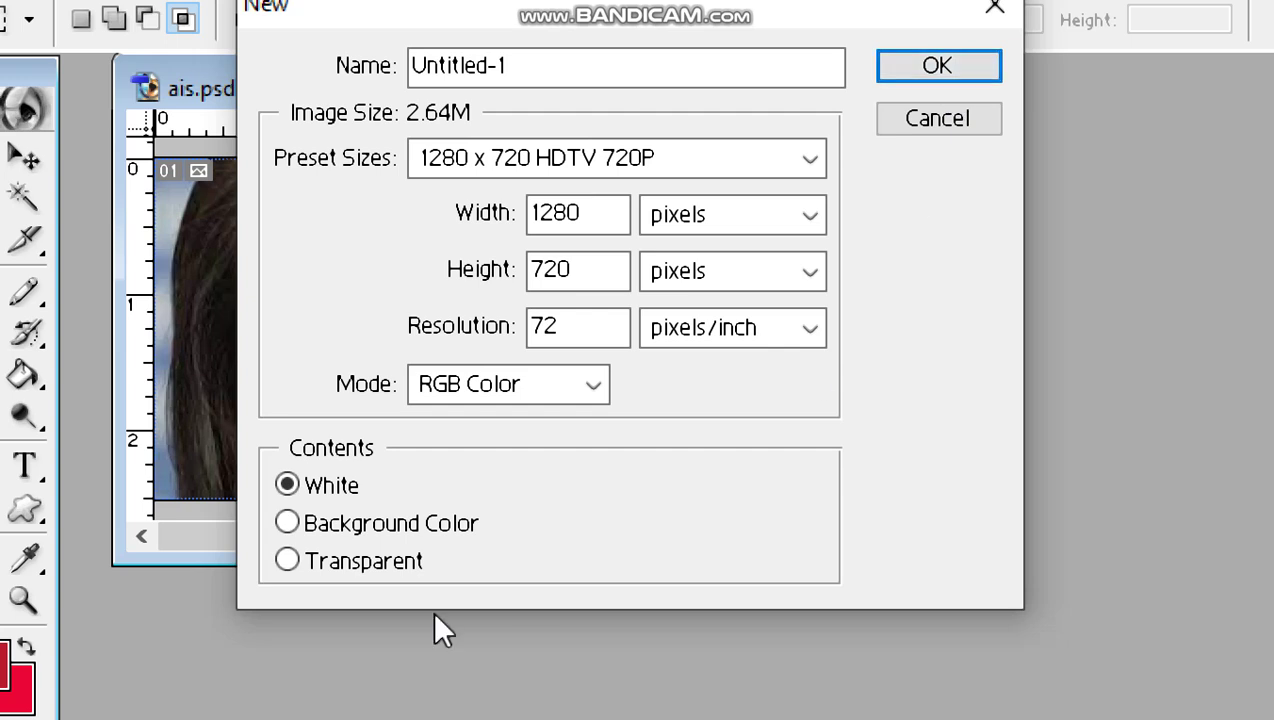
left_click(497, 400)
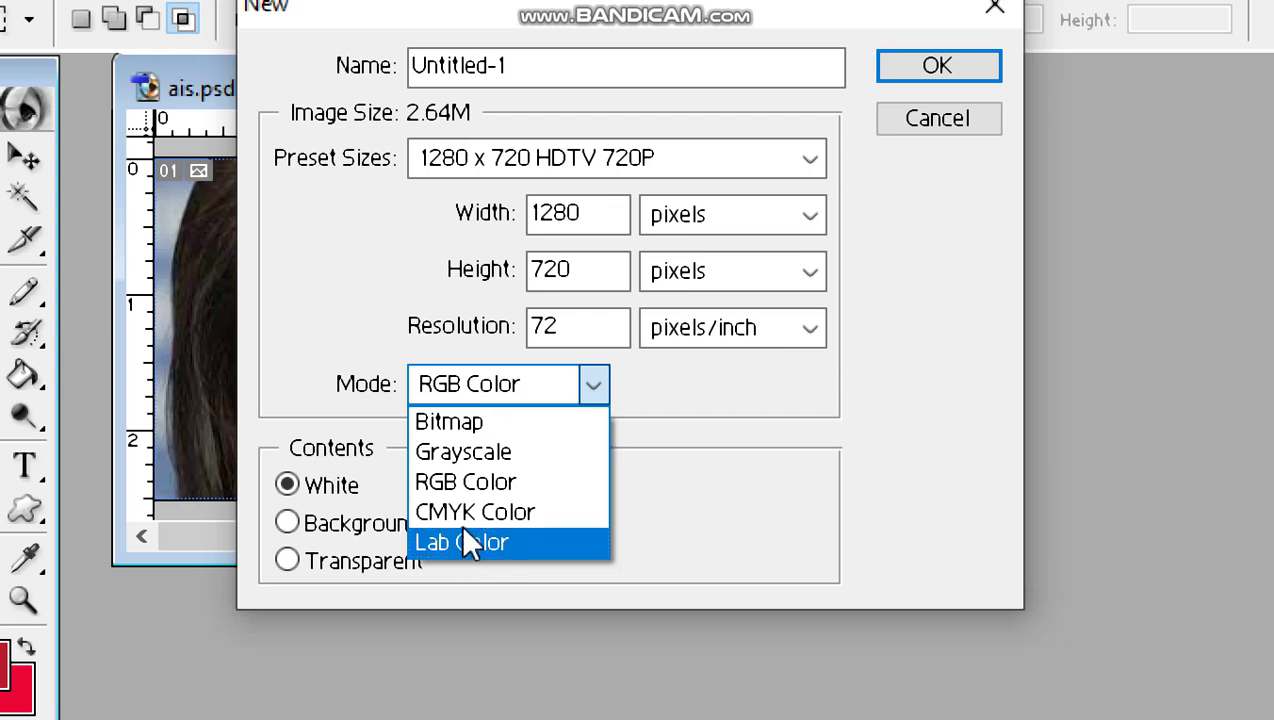
left_click(461, 481)
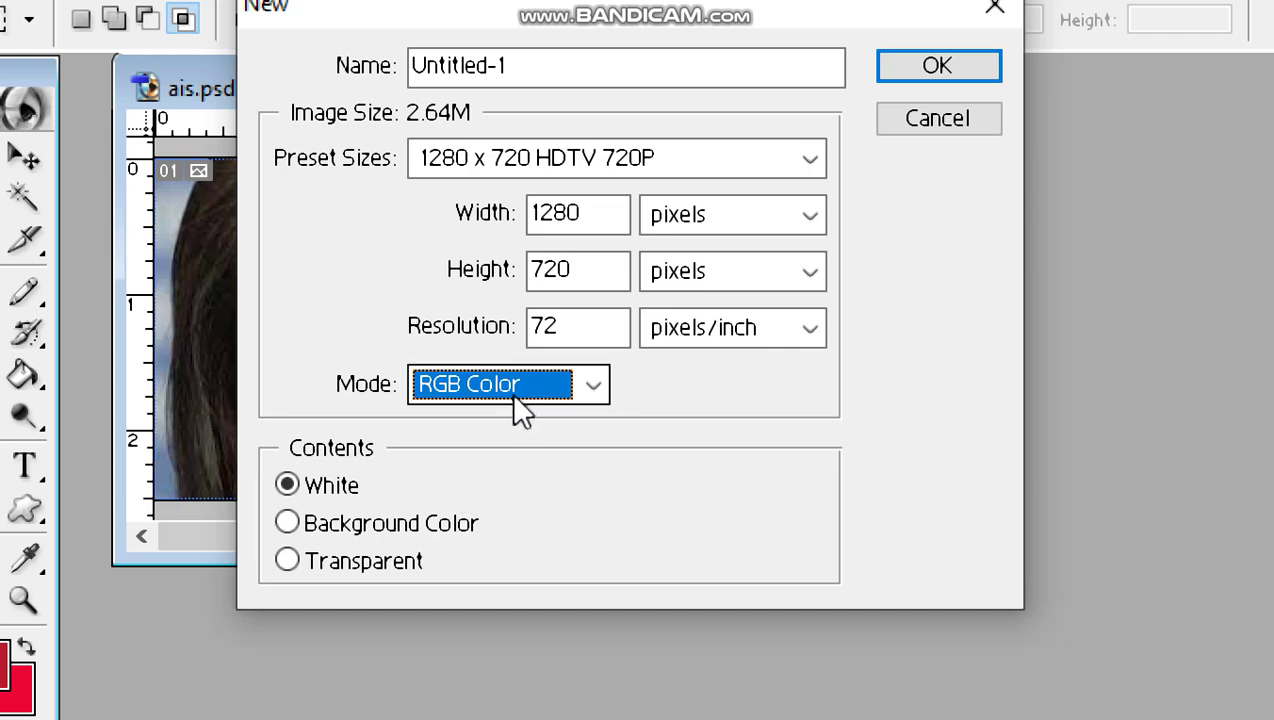
left_click(962, 64)
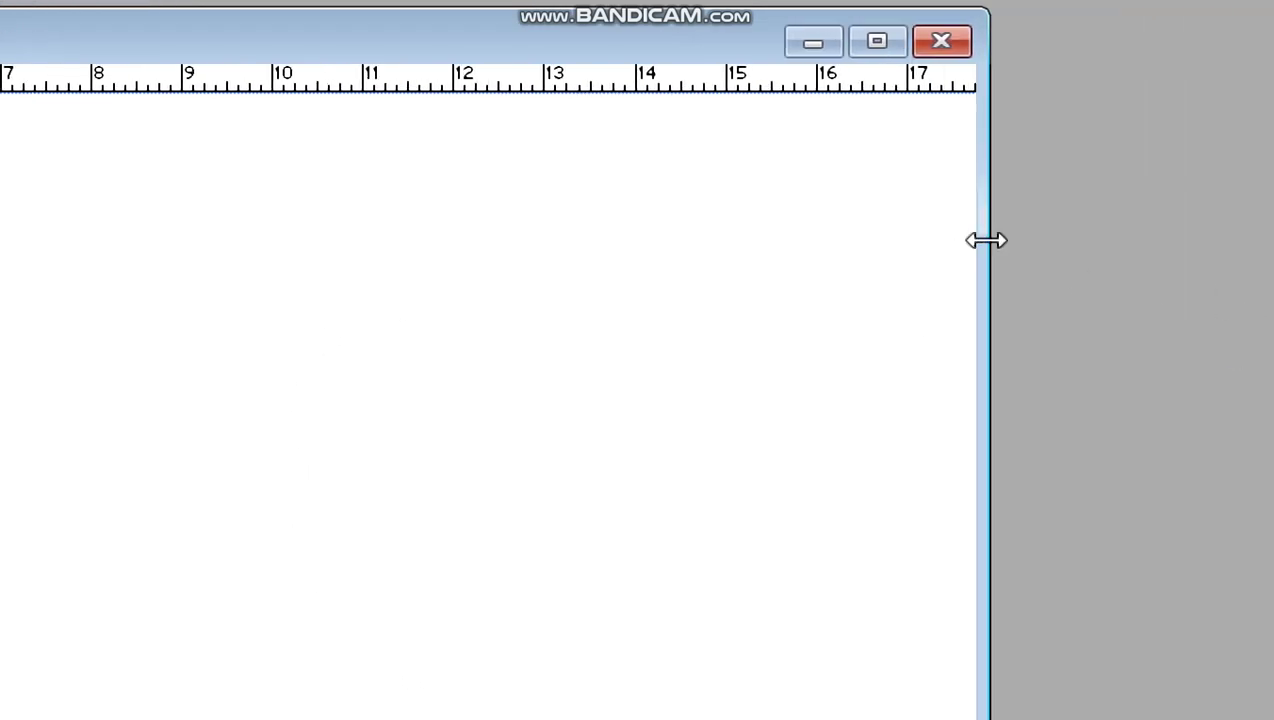
- Resize the Untitled-1 window, place it beside the ais.psd photo and display its canvas at 33.3%
left_click_drag(984, 239, 890, 239)
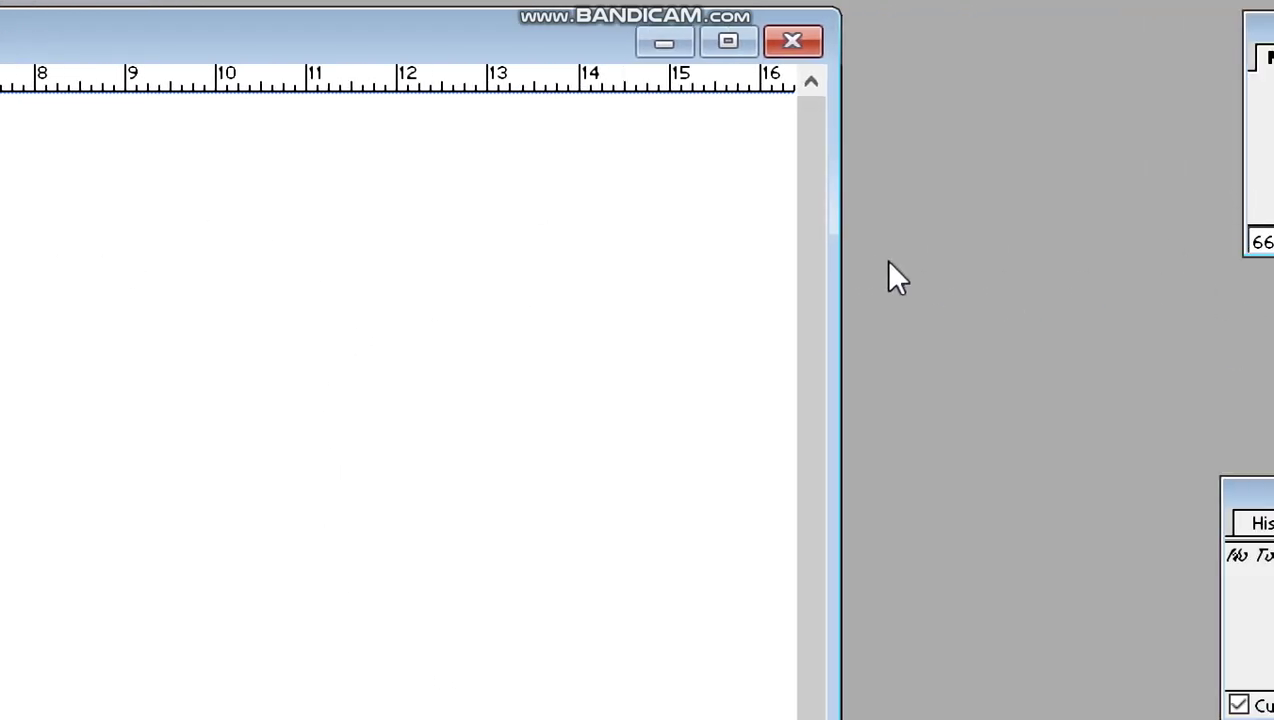
left_click_drag(930, 241, 65, 436)
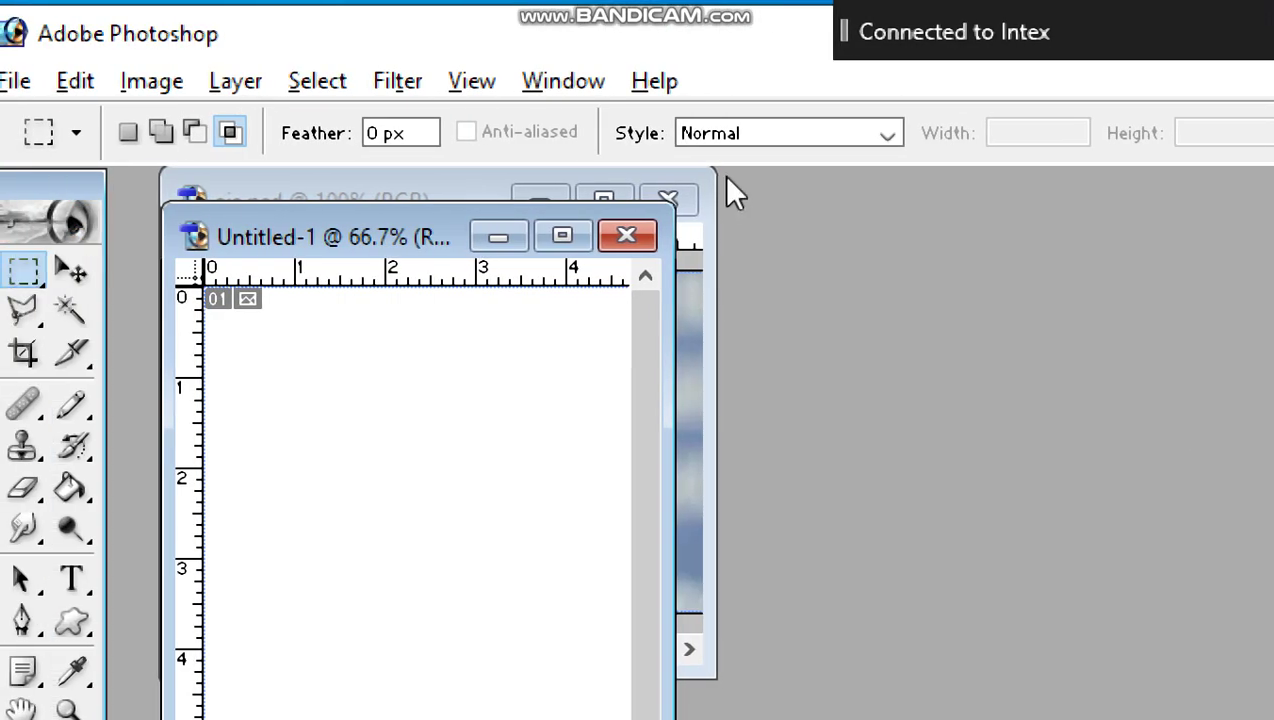
left_click_drag(398, 236, 978, 176)
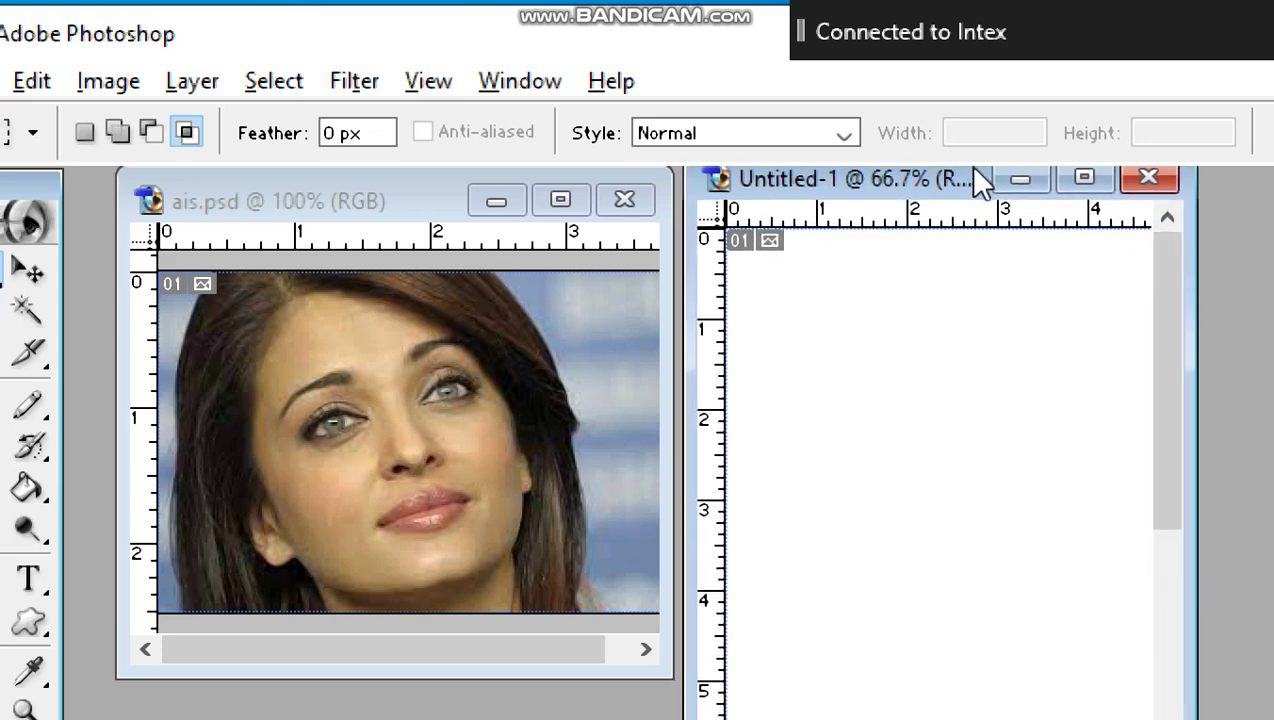
left_click_drag(967, 603, 980, 567)
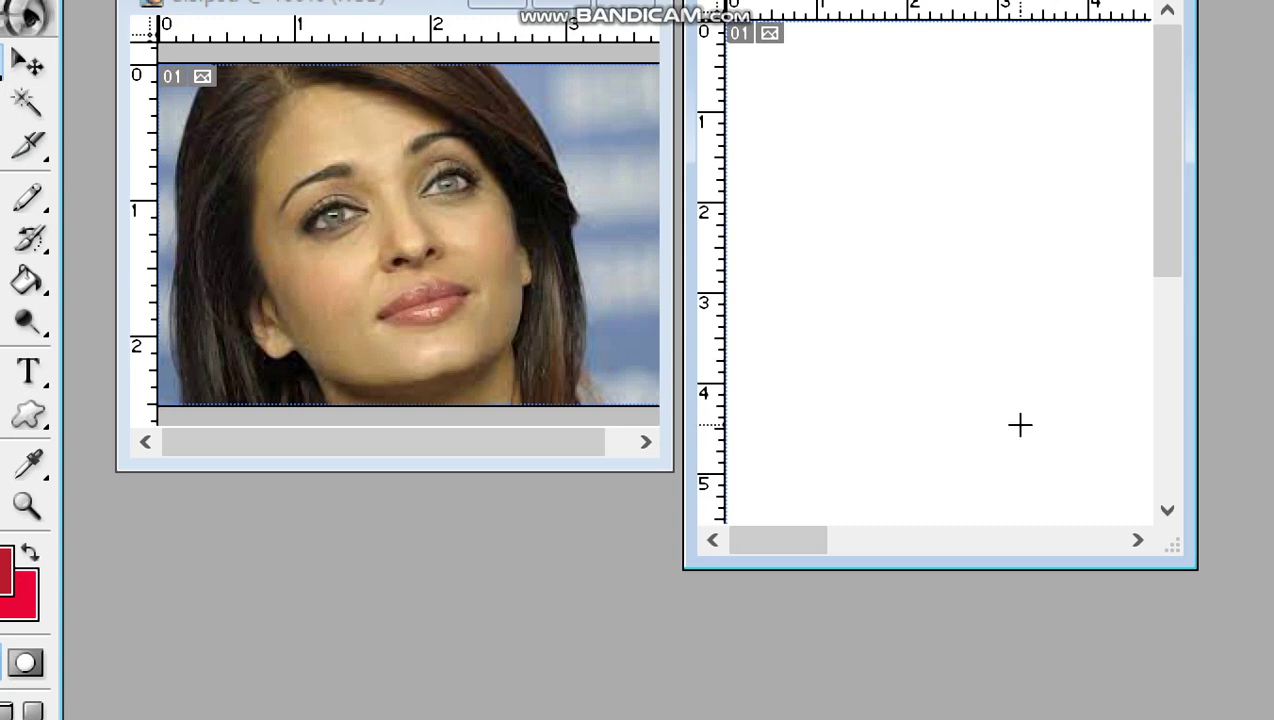
key("ctrl+minus")
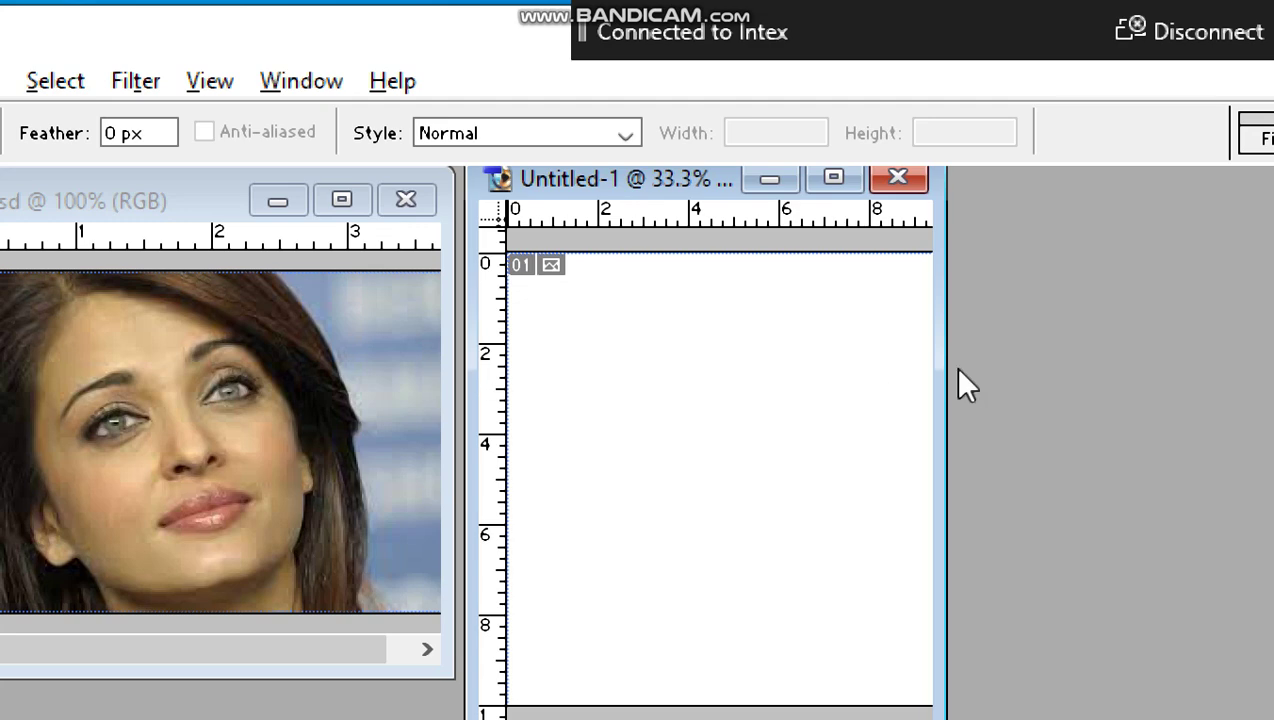
left_click_drag(941, 378, 1149, 475)
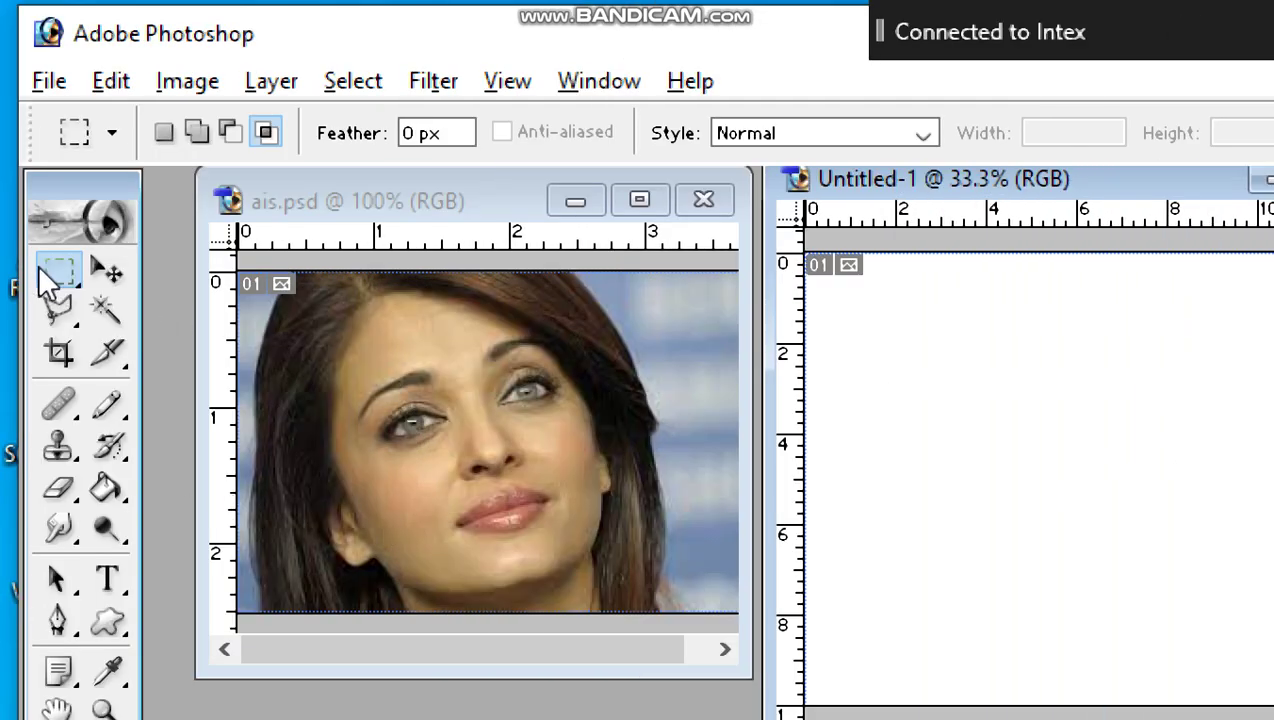
- Select a rectangular area around both eyes in ais.psd and copy it into Untitled-1 with the Move tool
left_click(56, 270)
left_click(353, 365)
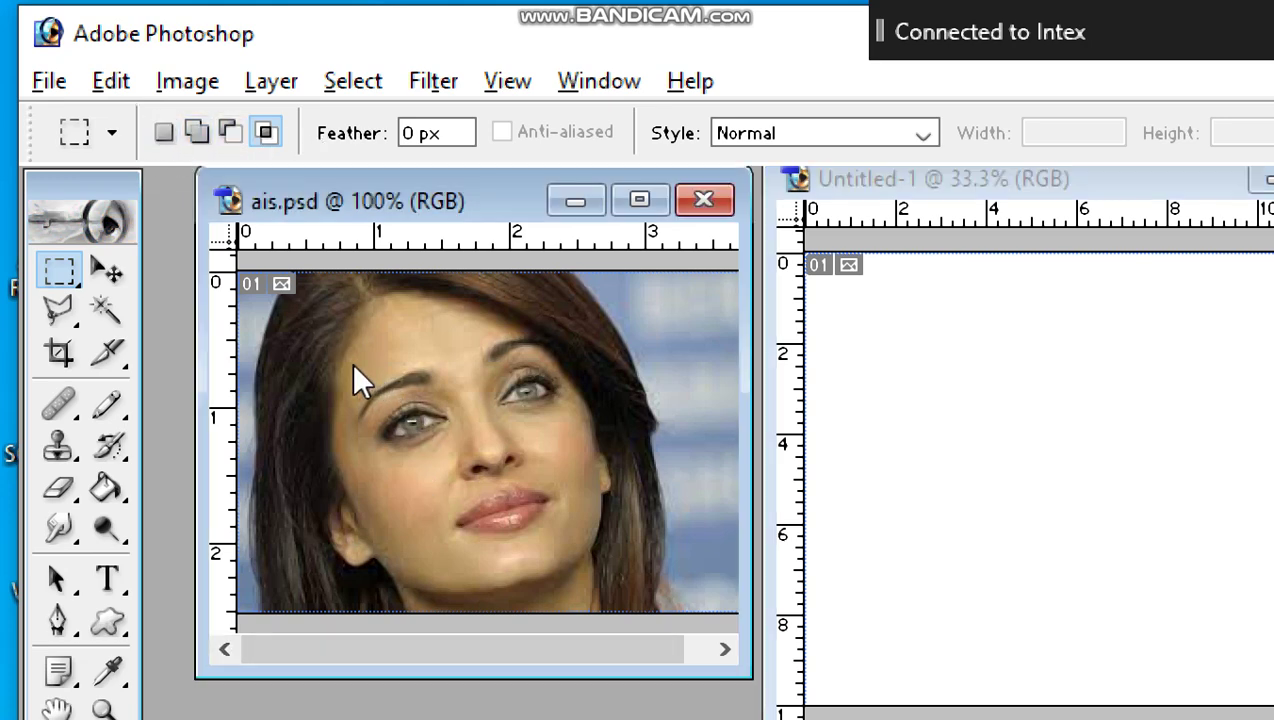
left_click_drag(352, 363, 569, 459)
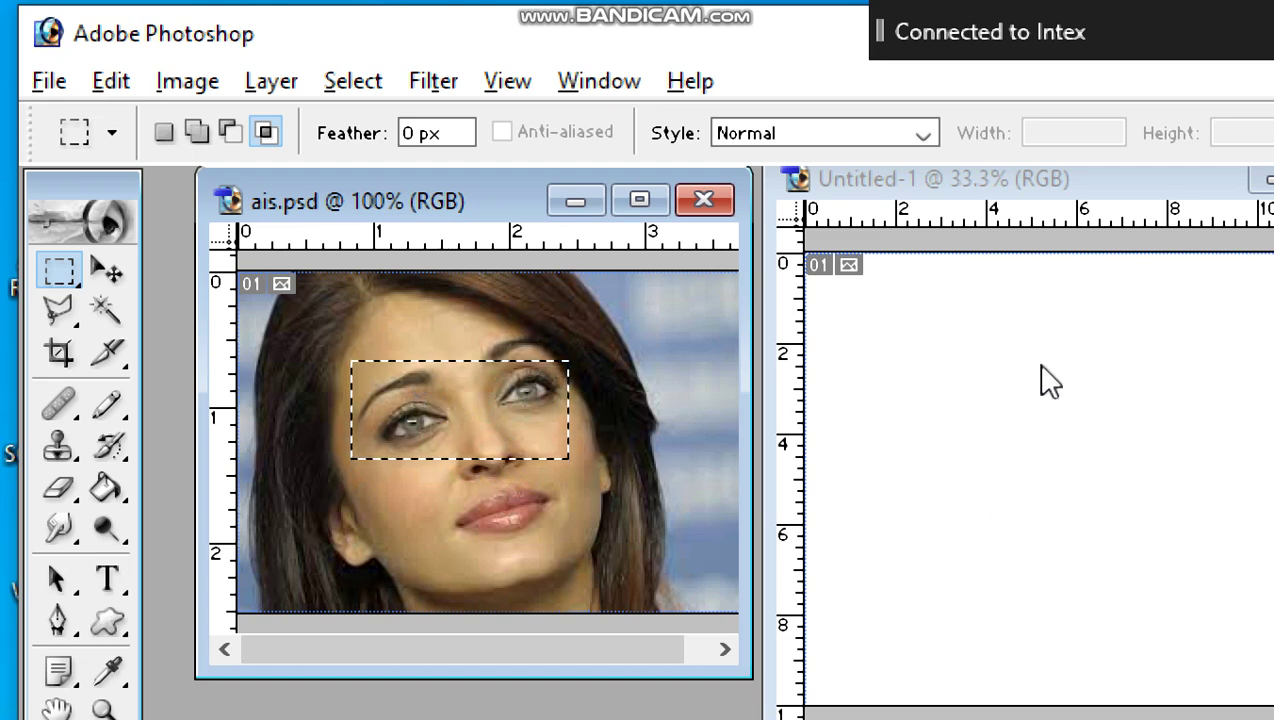
left_click(110, 275)
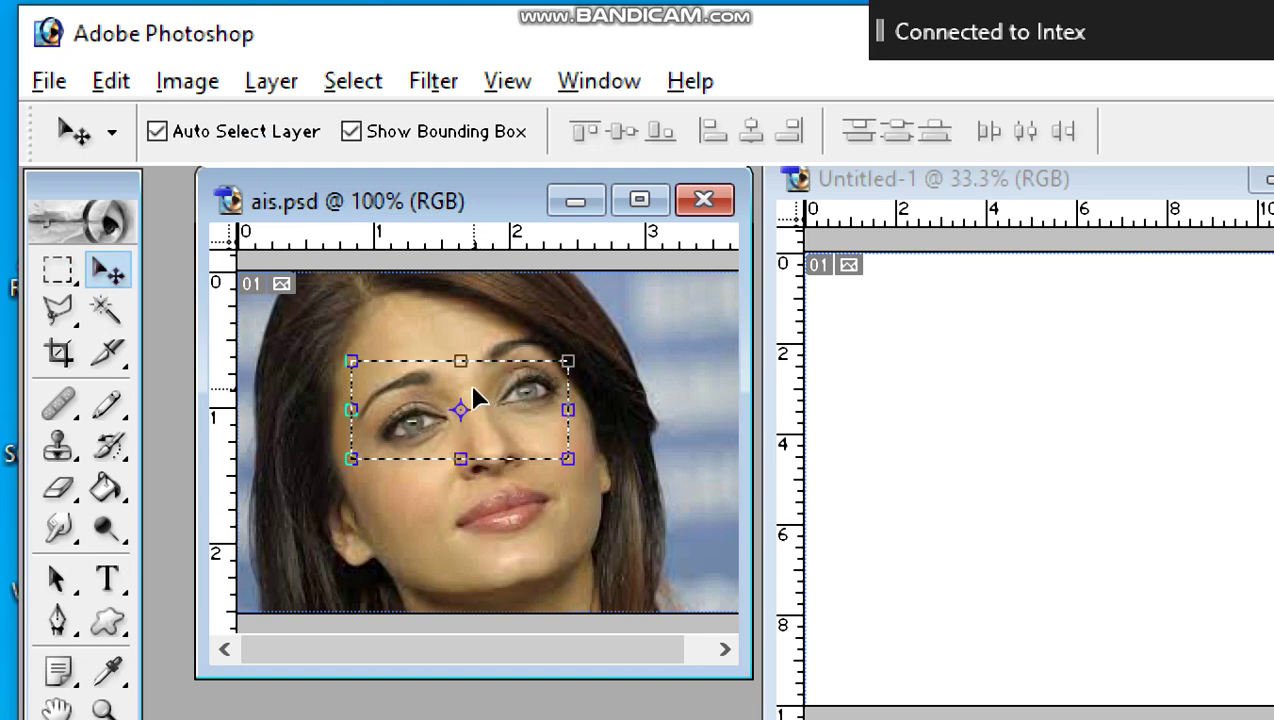
left_click_drag(472, 386, 1111, 341)
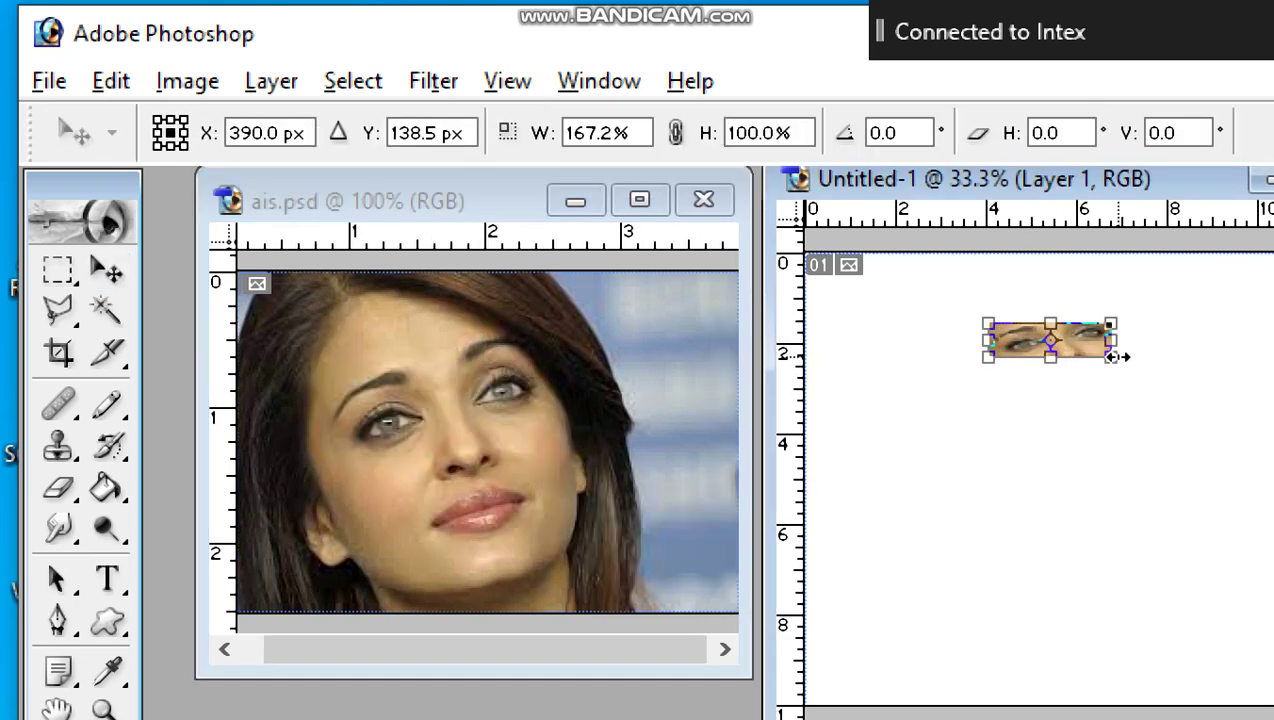
- Enlarge the copied eye strip and place it near the upper-left corner of the white canvas
left_click_drag(877, 368, 919, 342)
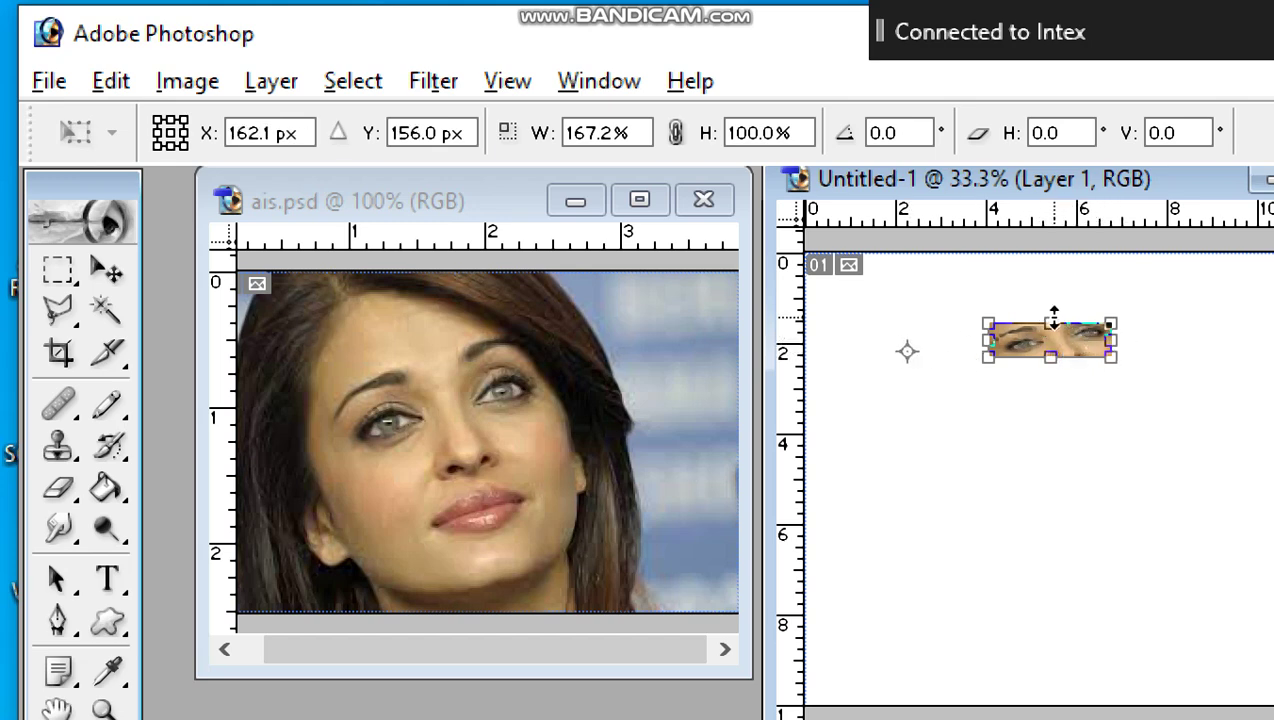
left_click_drag(1054, 316, 1048, 280)
left_click_drag(1104, 320, 907, 338)
key("Return")
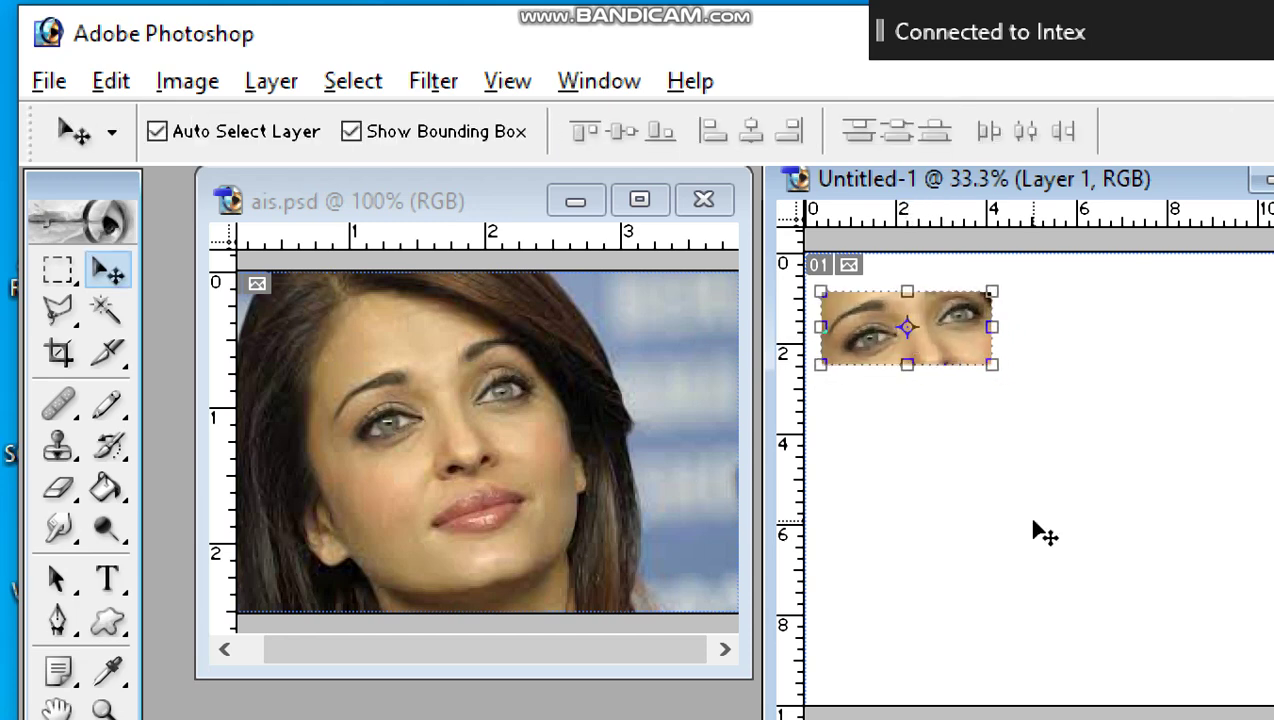
left_click(1039, 530)
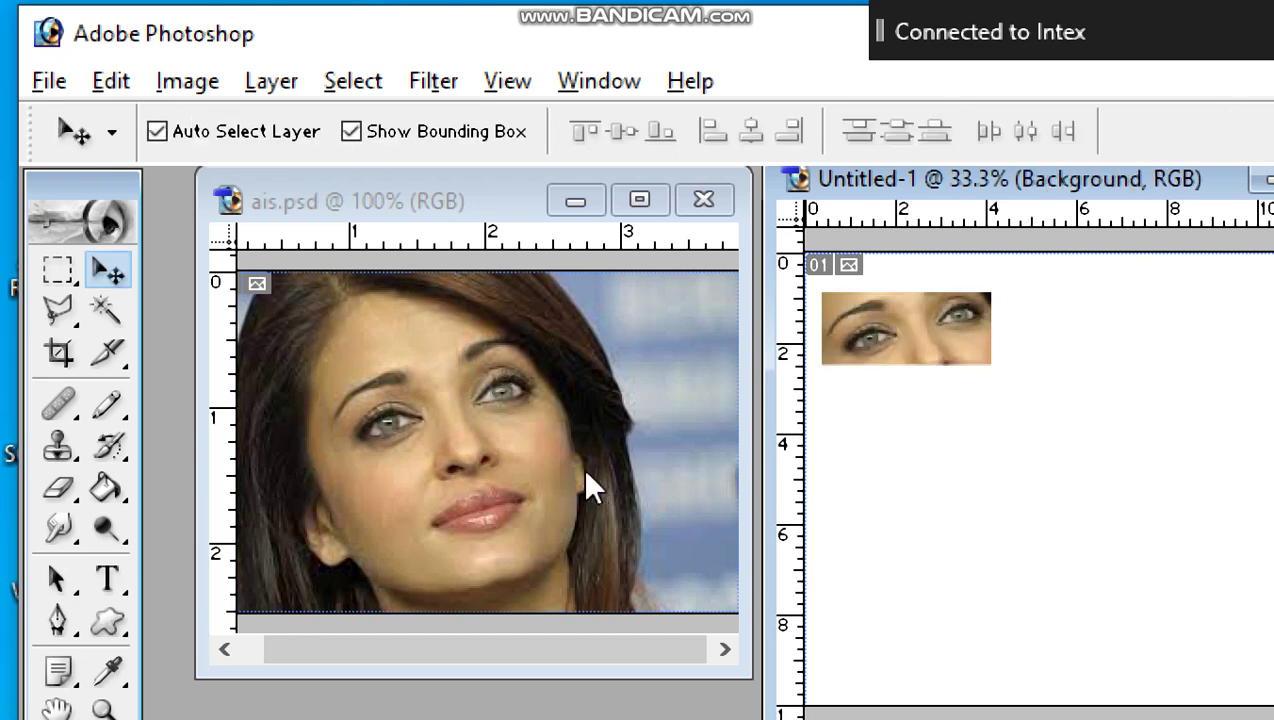
- Paste a second copy of the eye area into Untitled-1, scale it to 234.4% by 207.5% and place it right of the first strip
left_click(415, 398)
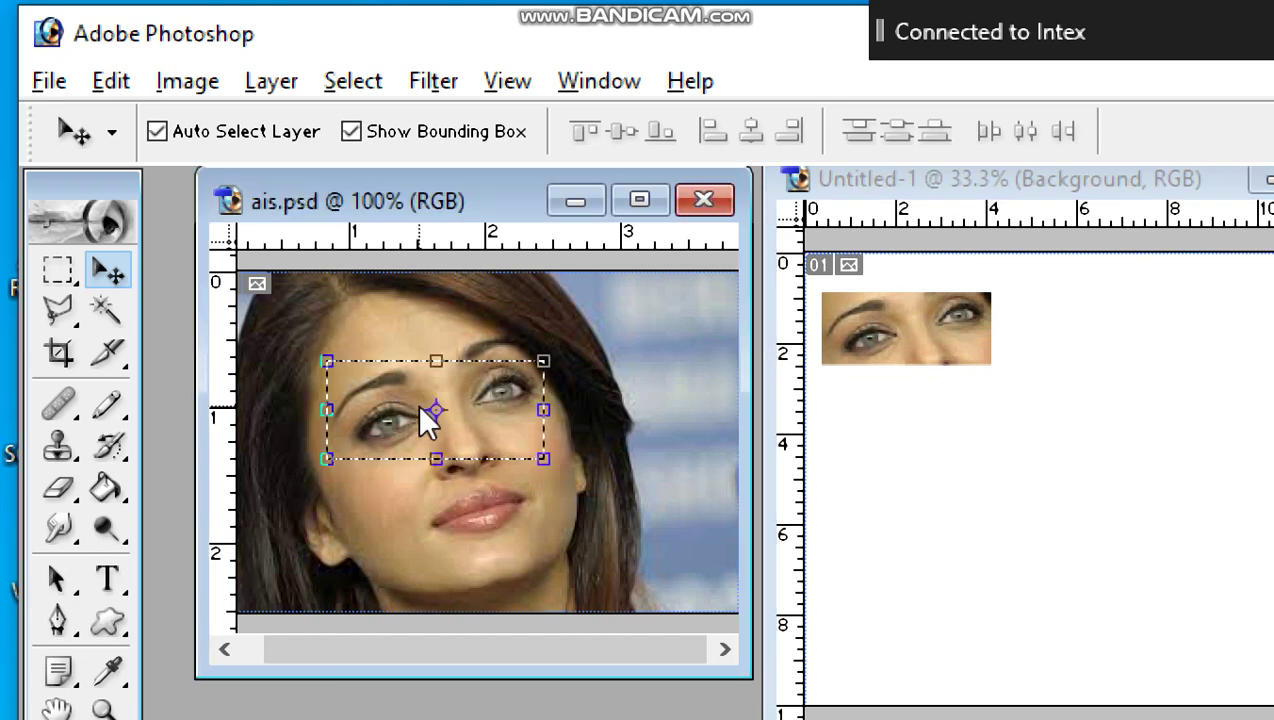
left_click(1062, 570)
key("ctrl+v")
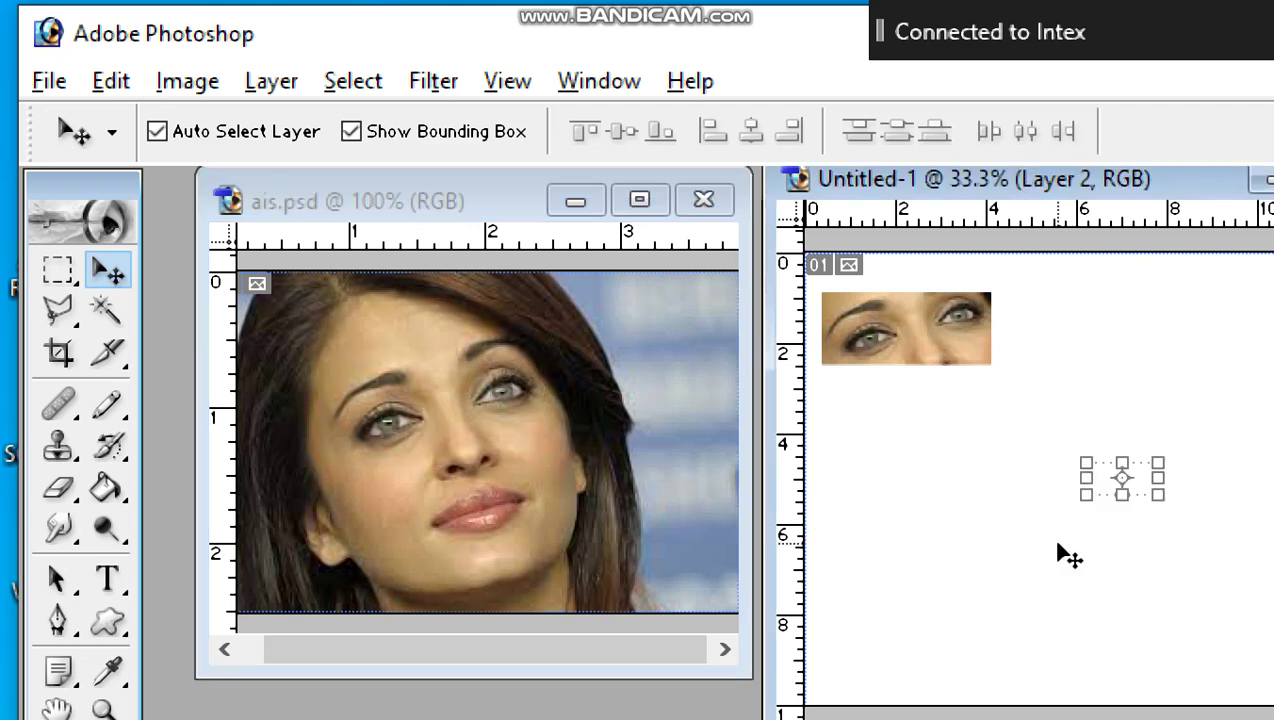
left_click_drag(1110, 482, 1205, 338)
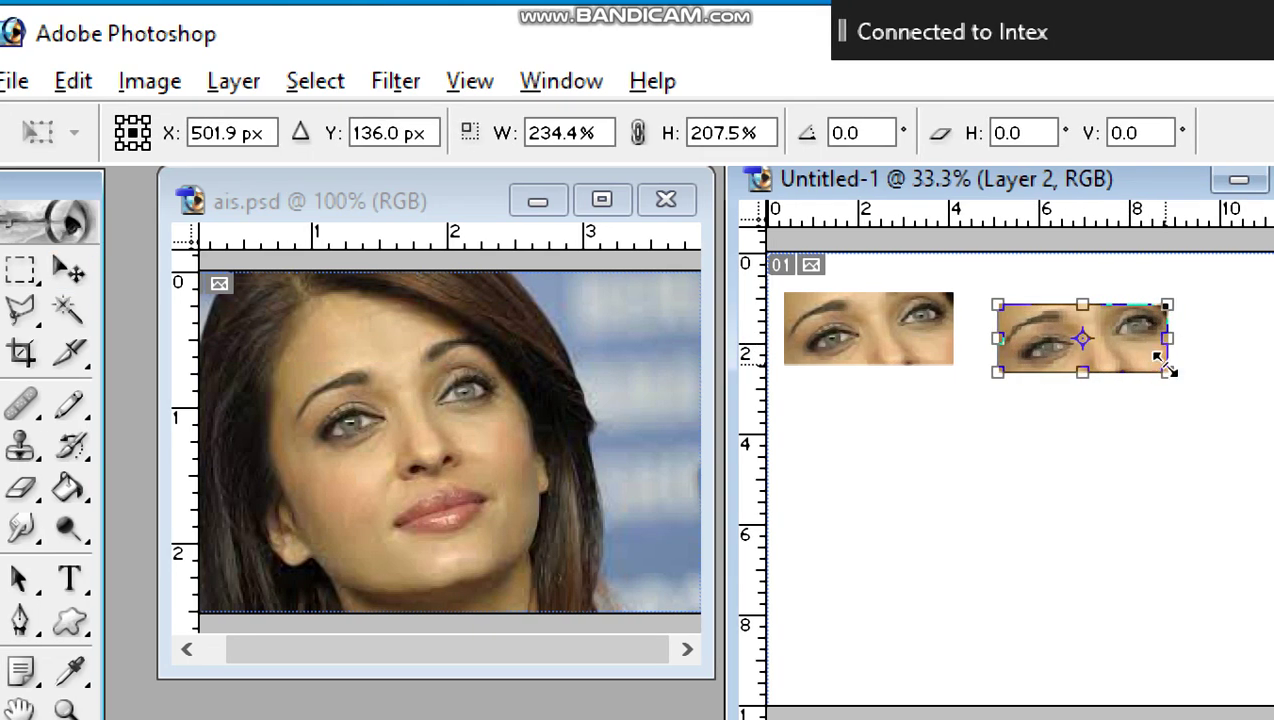
key("Return")
left_click(916, 563)
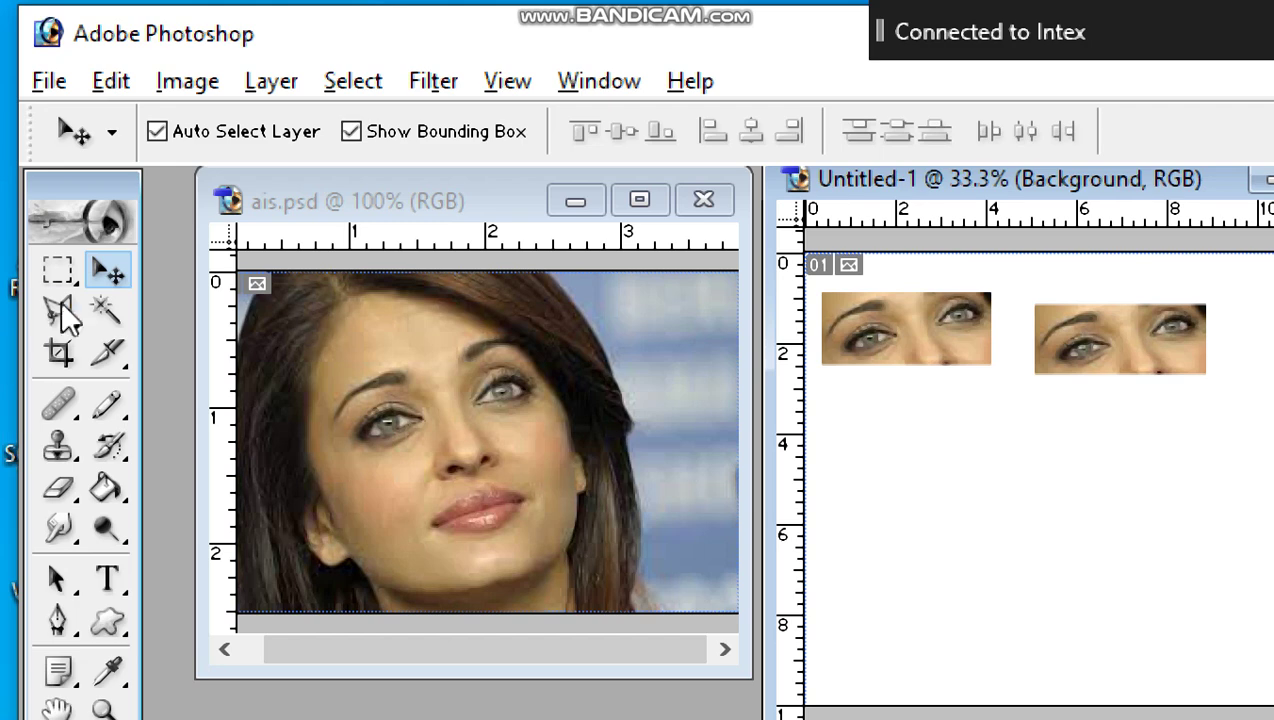
- Try to select each eye in ais.psd with its own rectangular marquee in Intersect with selection mode
left_click(22, 278)
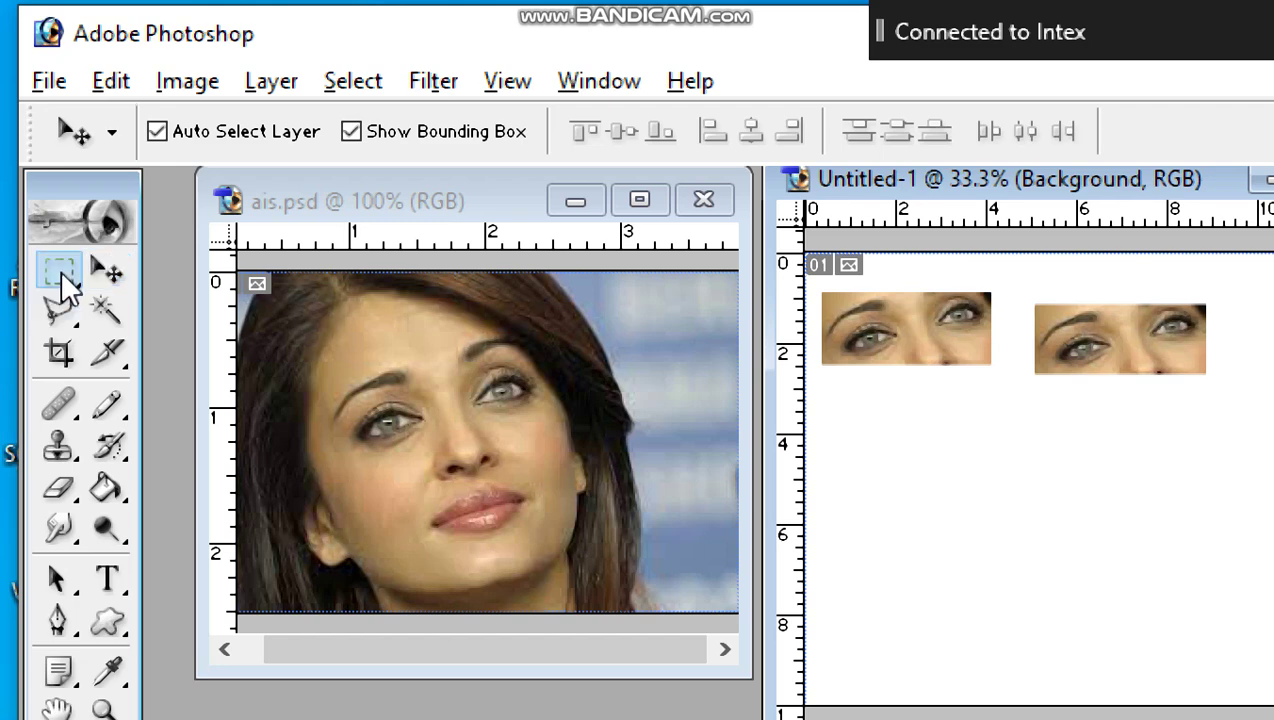
left_click(62, 279)
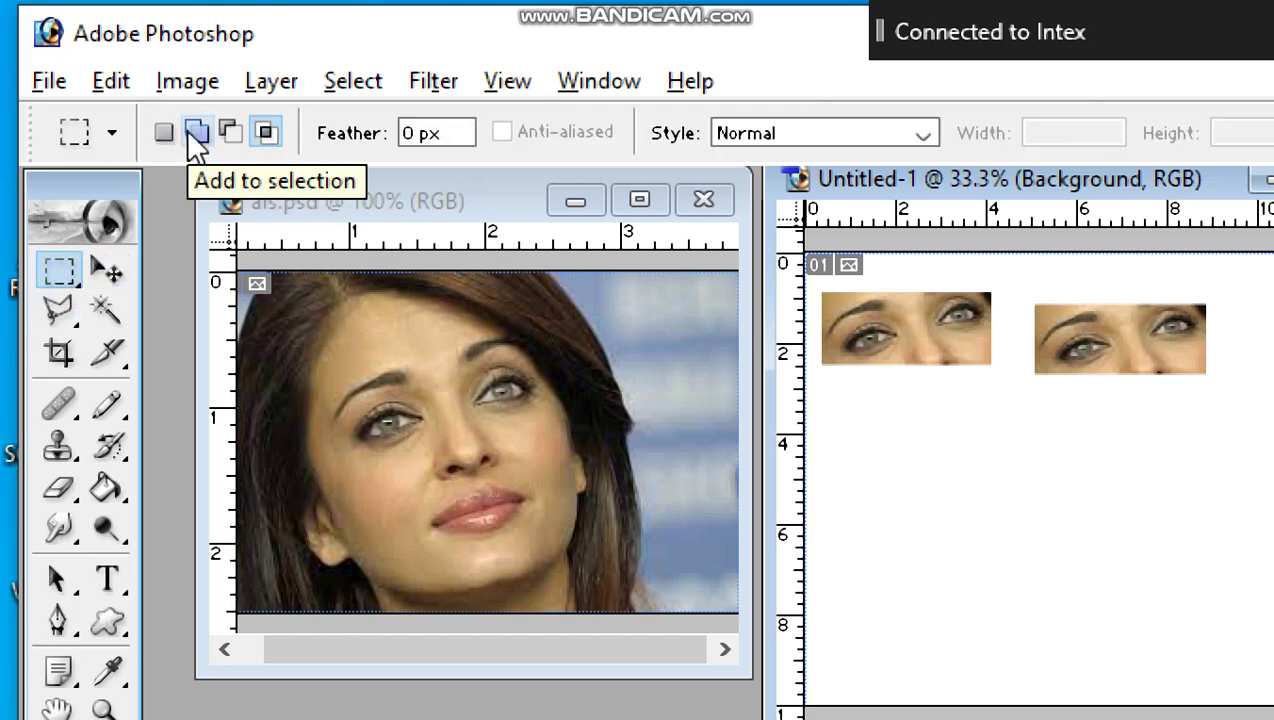
left_click(441, 427)
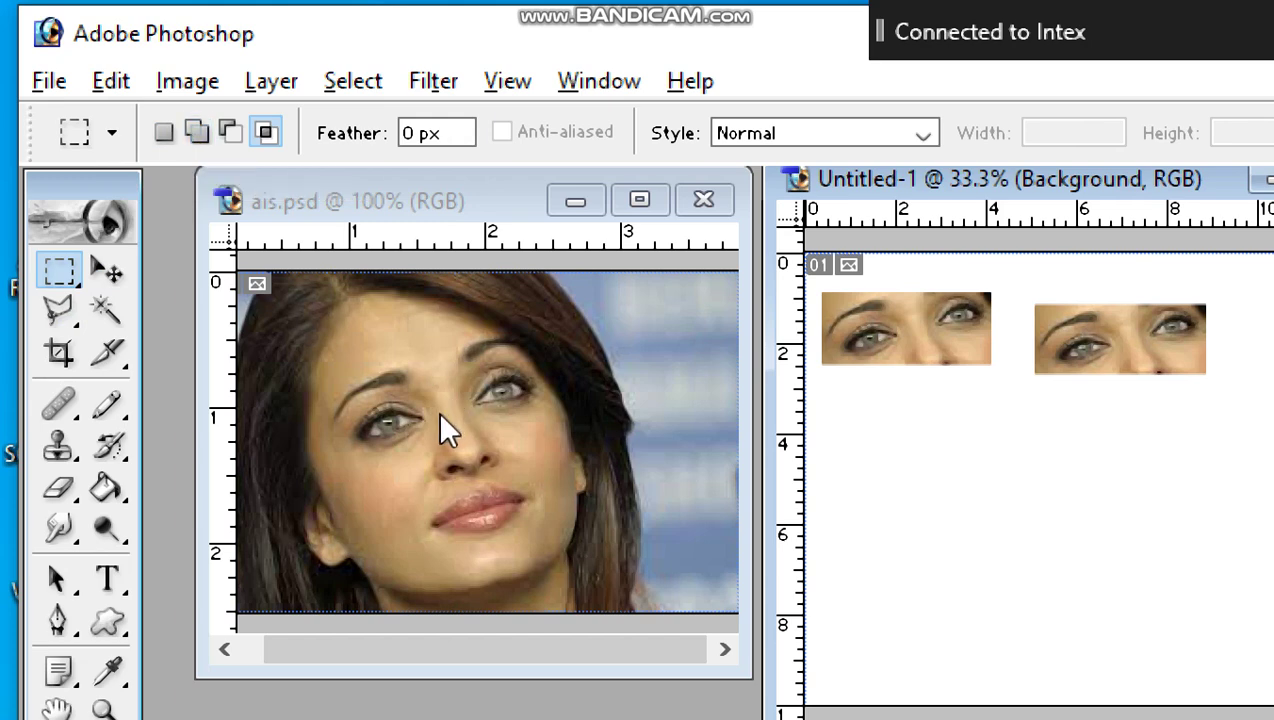
left_click_drag(327, 361, 544, 459)
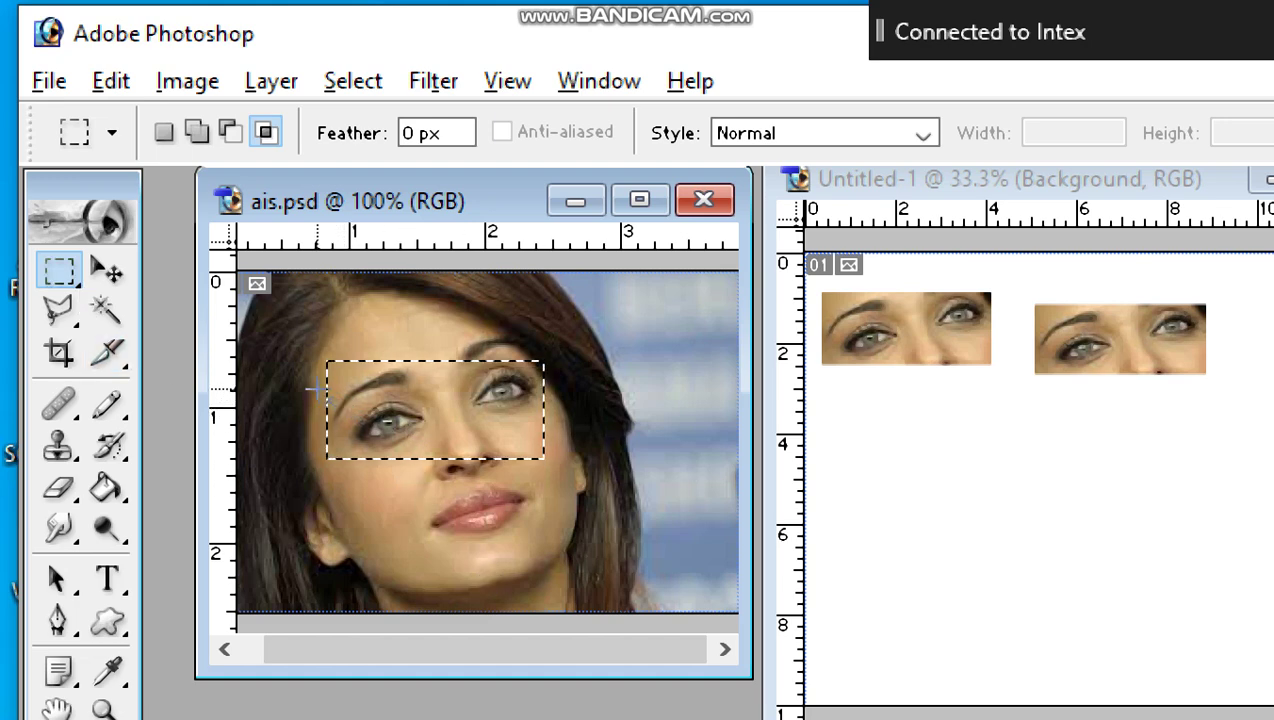
mouse_move(438, 471)
left_mouse_down()
mouse_move(453, 473)
mouse_move(442, 457)
left_mouse_up()
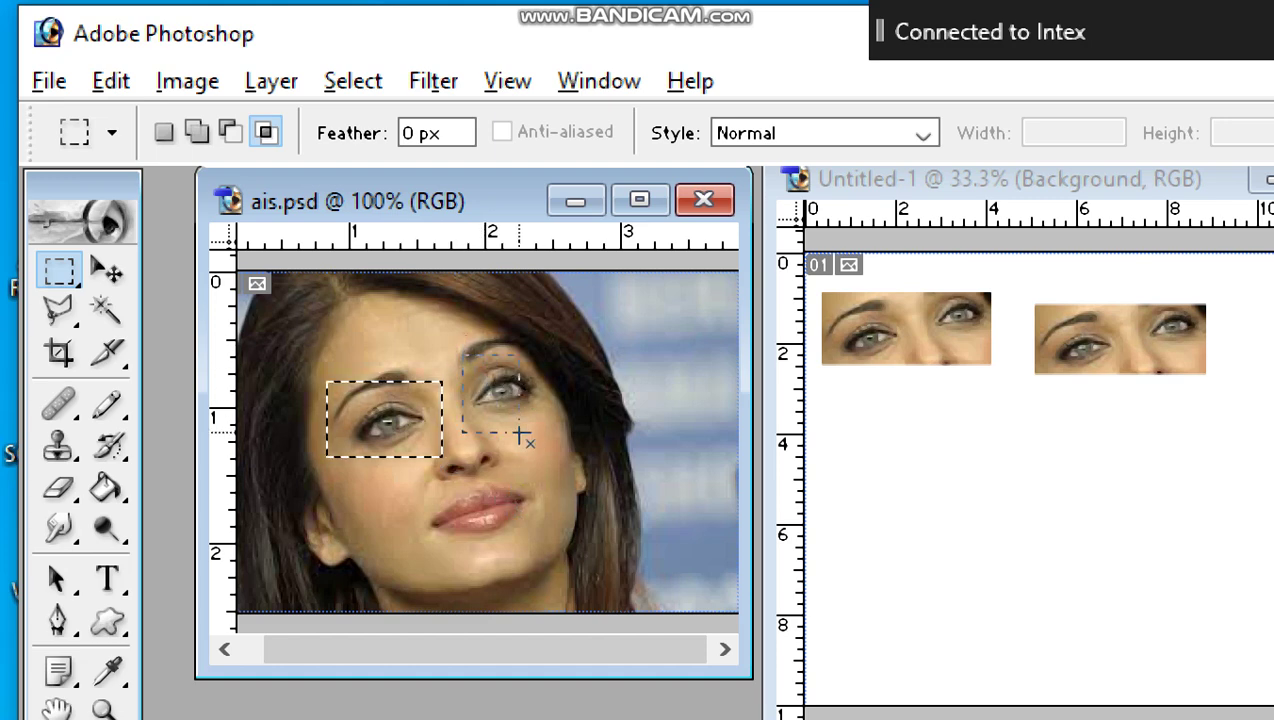
left_click_drag(521, 434, 553, 428)
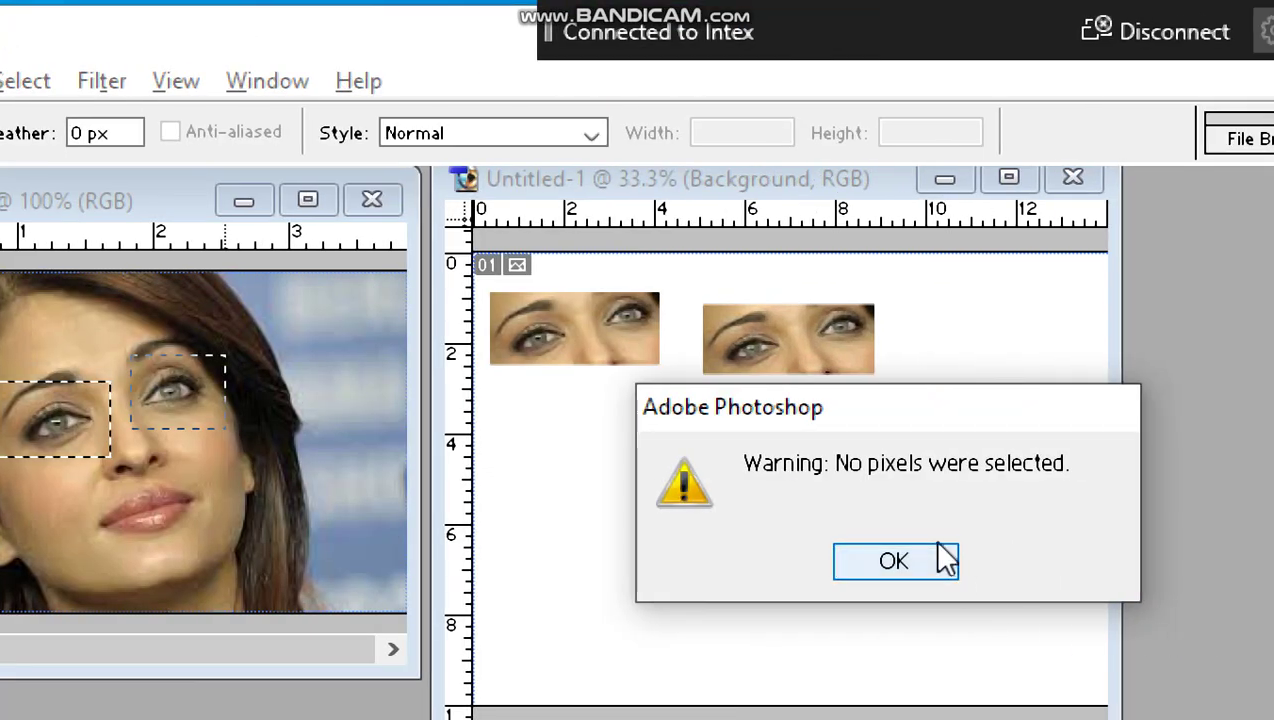
left_click(1240, 560)
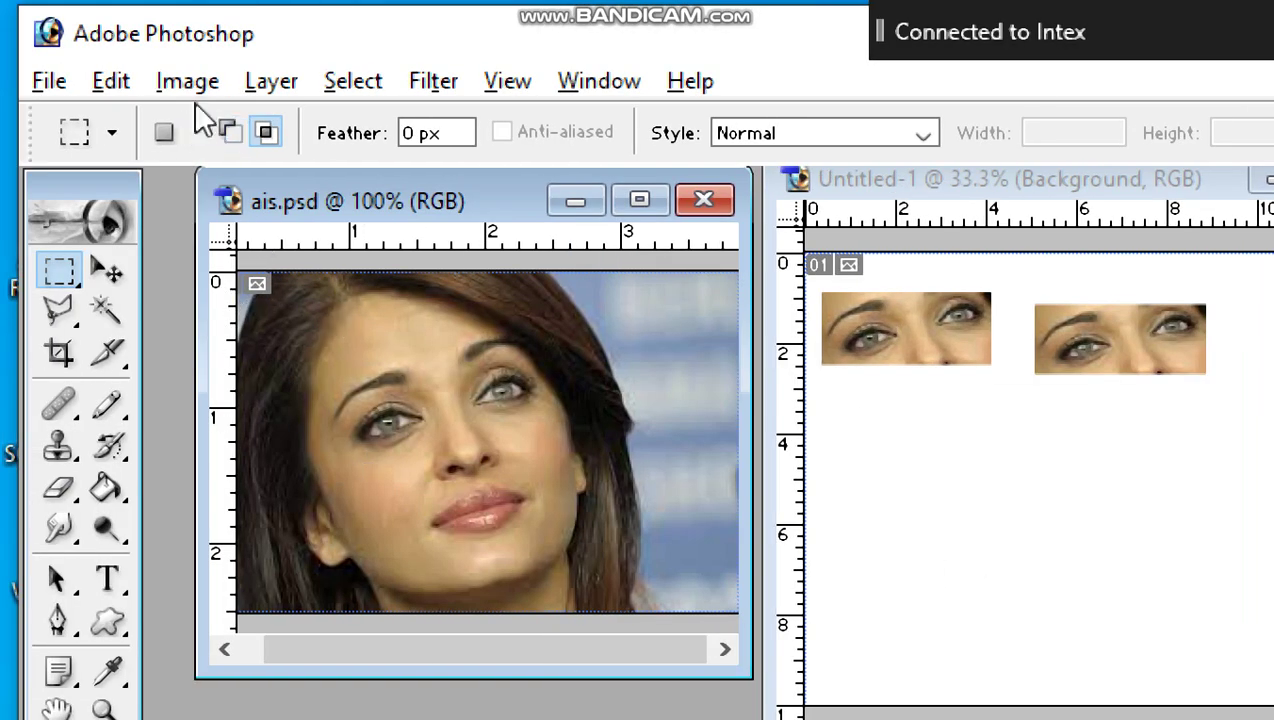
- In Add to selection mode, draw a rectangular marquee around the left-hand eye in ais.psd and nudge it upward to frame the eye
left_click(197, 132)
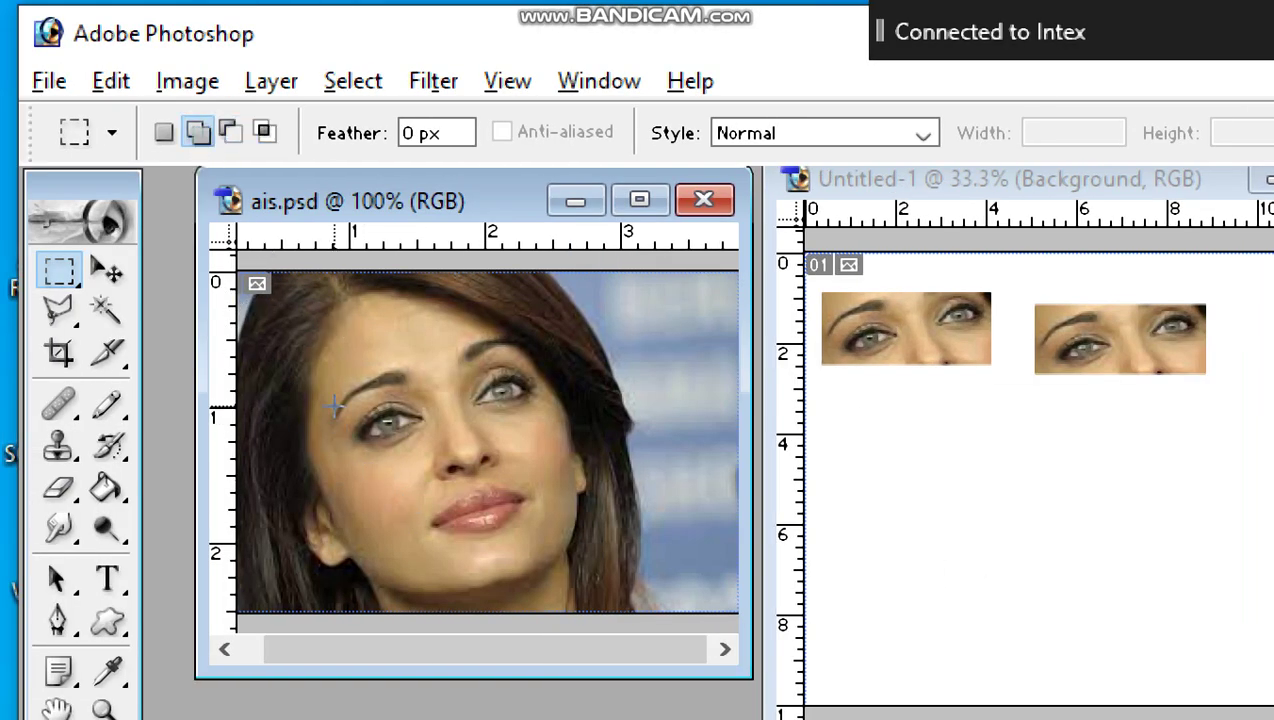
left_click_drag(434, 464, 434, 464)
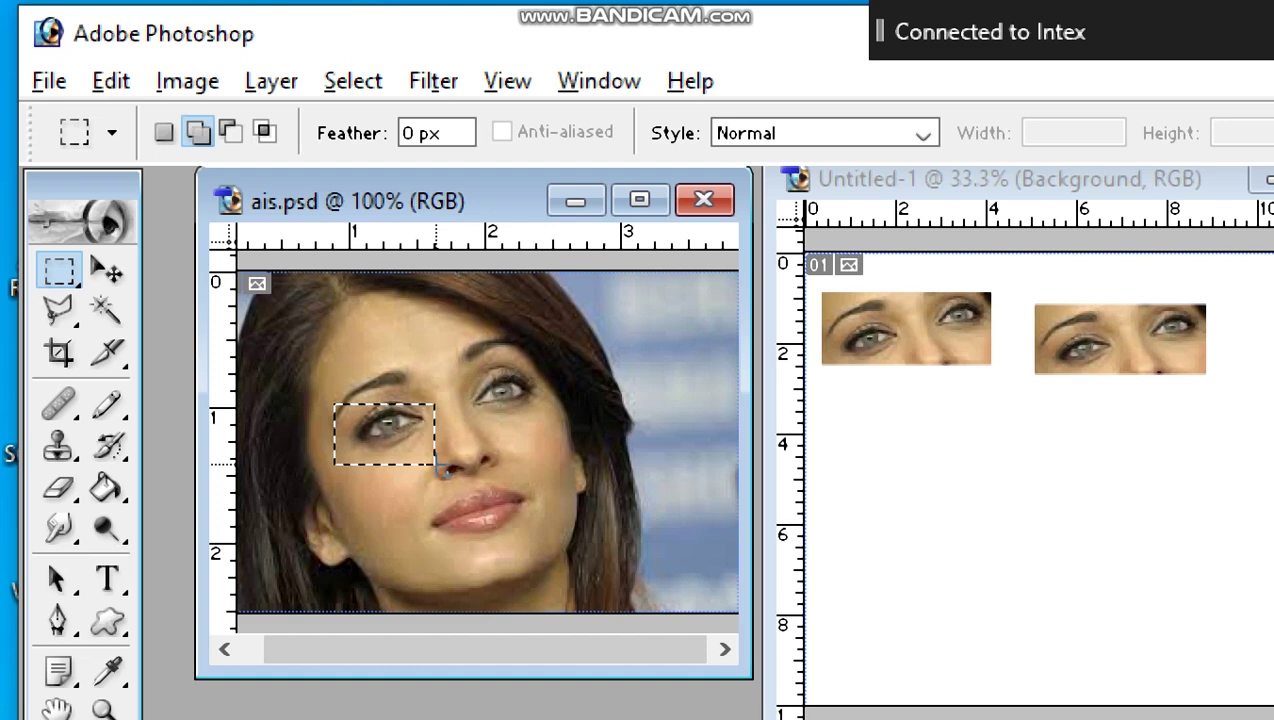
key("Up")
key("Up")
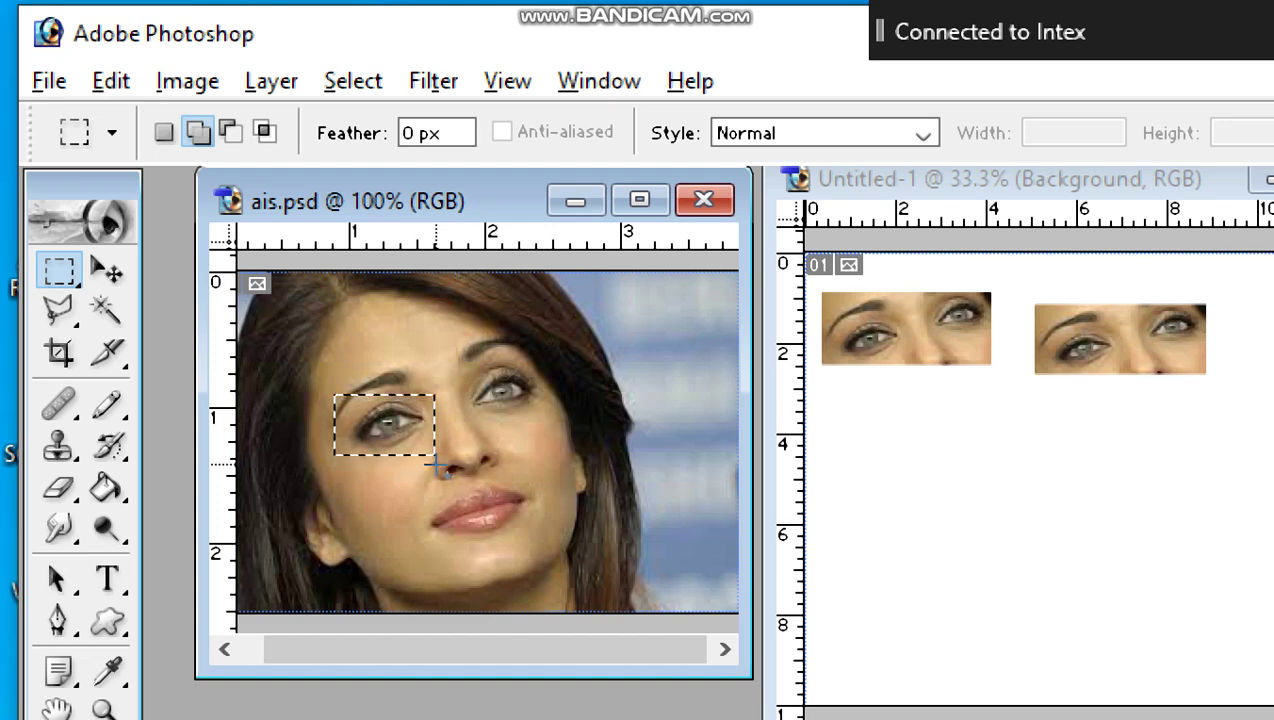
key("Up")
key("Up")
key("Up")
key("Up")
key("Up")
key("Up")
key("Up")
key("Up")
key("Down")
key("Down")
key("Down")
key("Down")
key("Down")
key("Down")
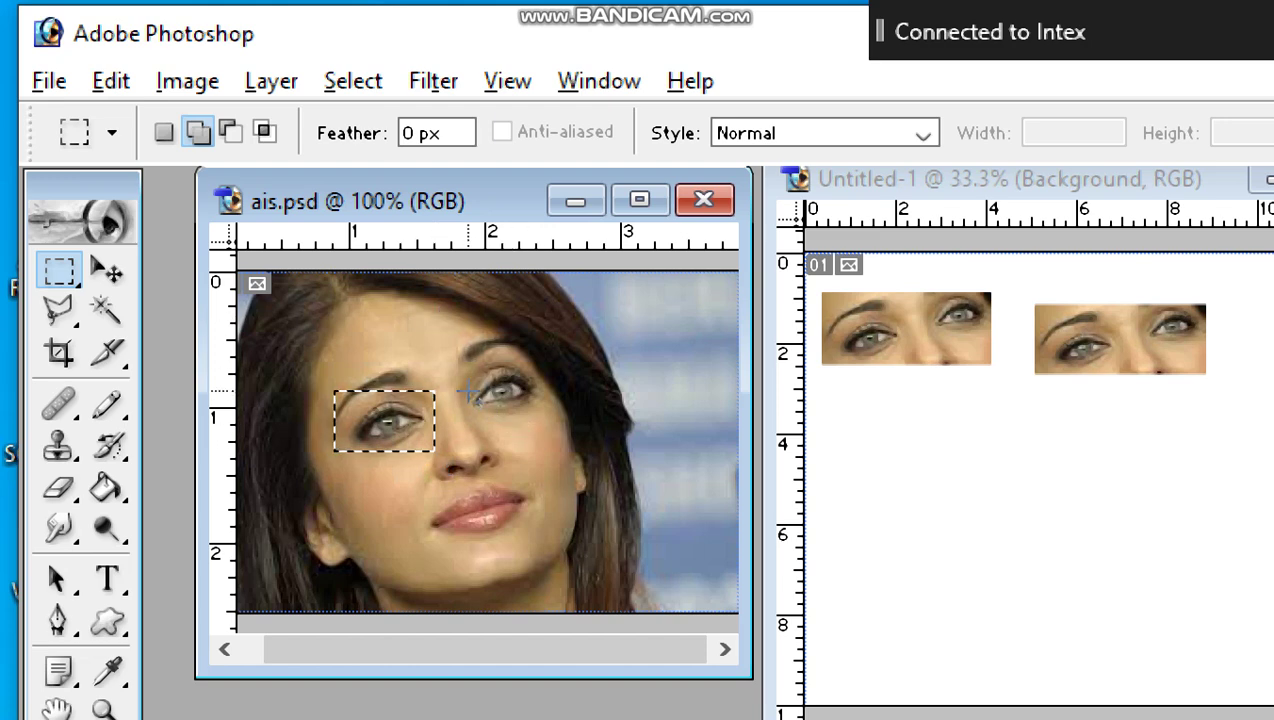
- Add a second rectangle around the right-hand eye to the selection and nudge both rectangles slightly upward
left_click_drag(545, 430, 545, 428)
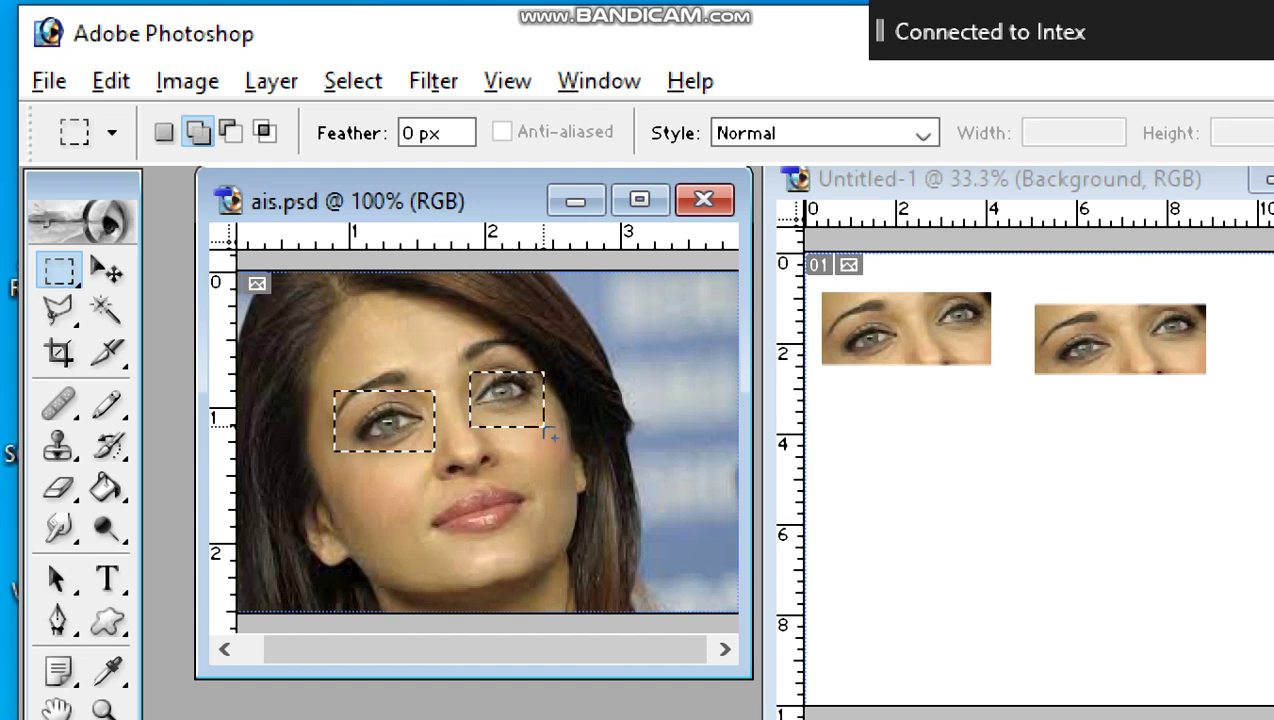
key("Up")
key("Up")
key("Up")
key("Up")
key("Up")
key("Up")
key("Up")
key("Up")
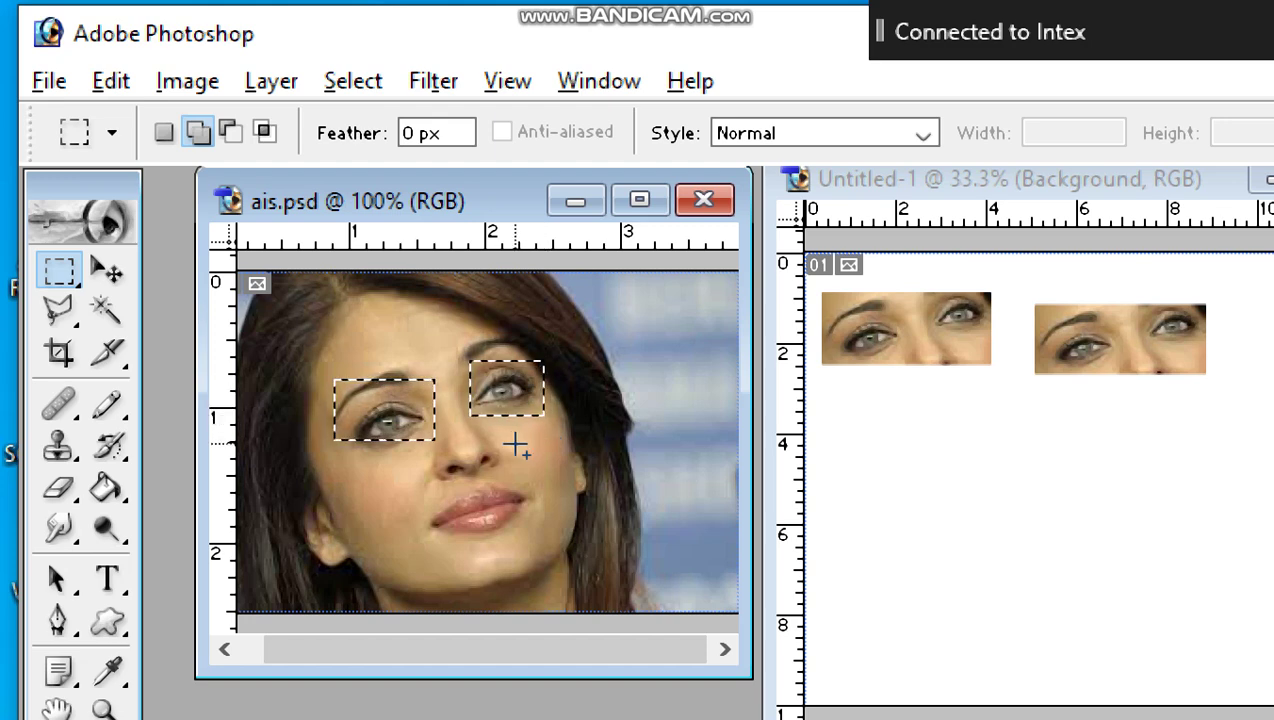
- Copy the two selected eyes into Untitled-1 with the Move tool, scale them to 282.0% by 525.6% and place them below the first strip
left_click(110, 272)
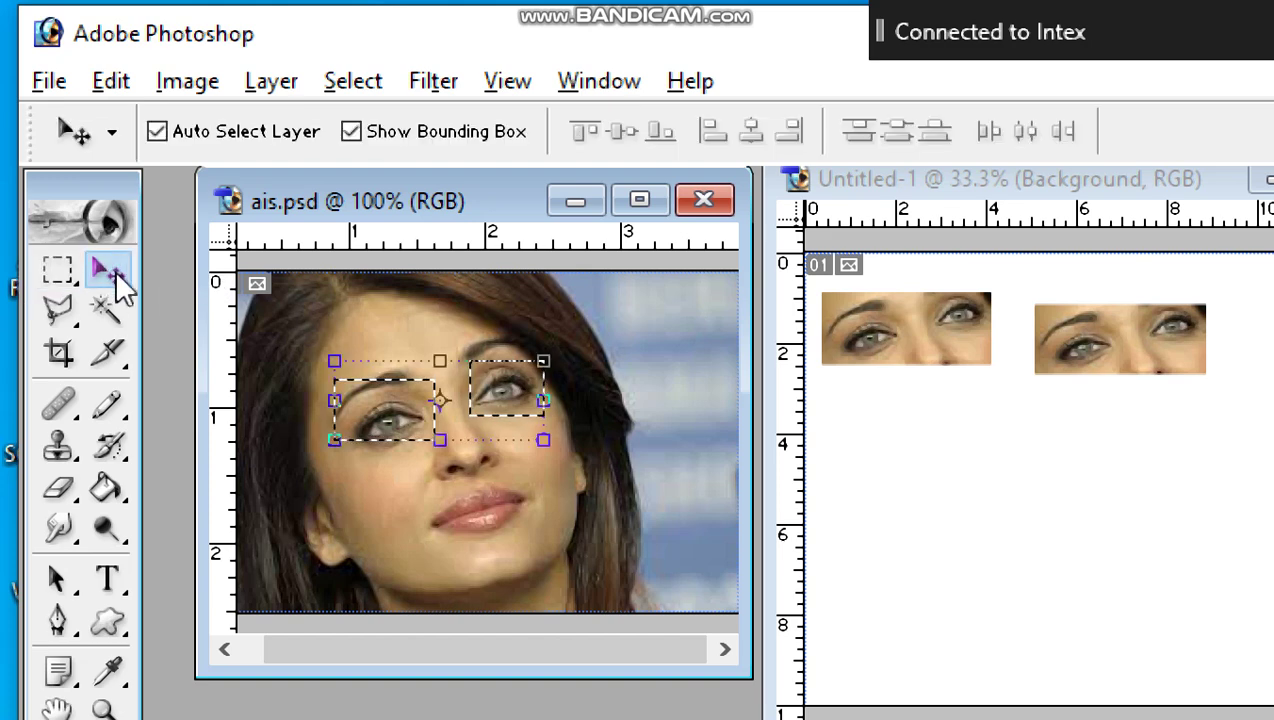
left_click_drag(535, 407, 1030, 440)
key("ctrl+t")
left_click_drag(1060, 480, 1160, 567)
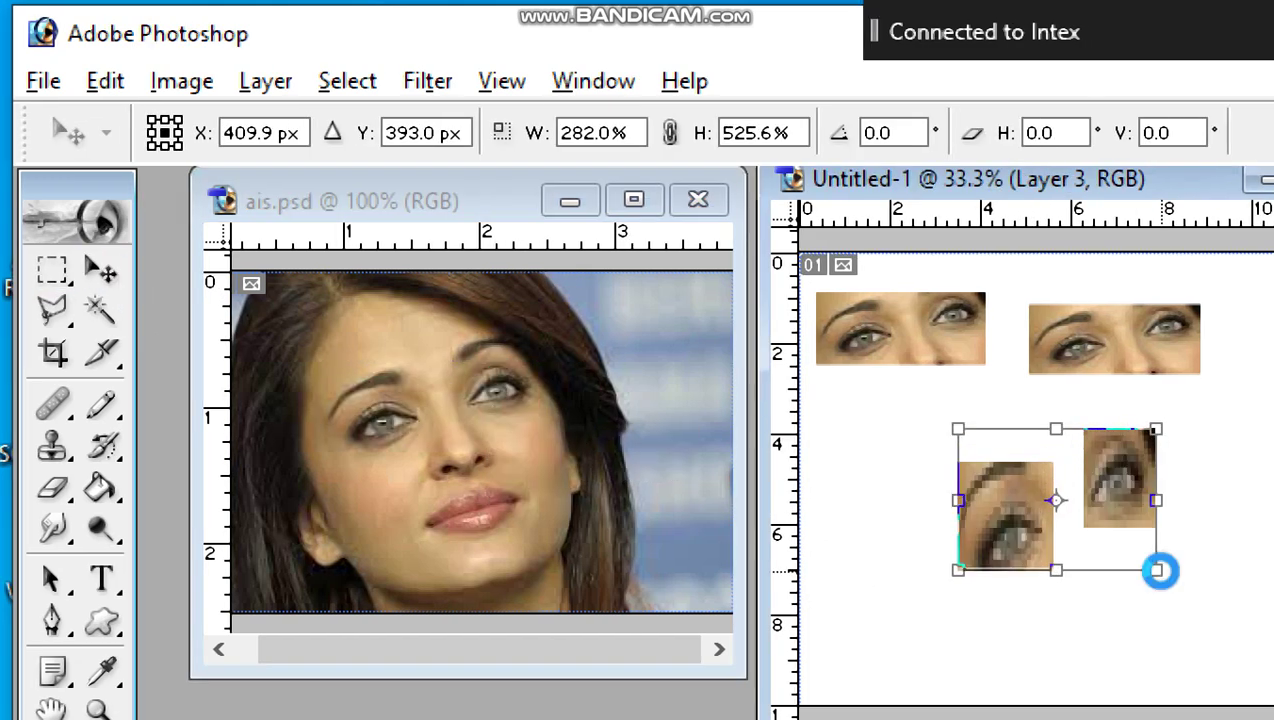
left_click_drag(1035, 475, 915, 389)
key("Return")
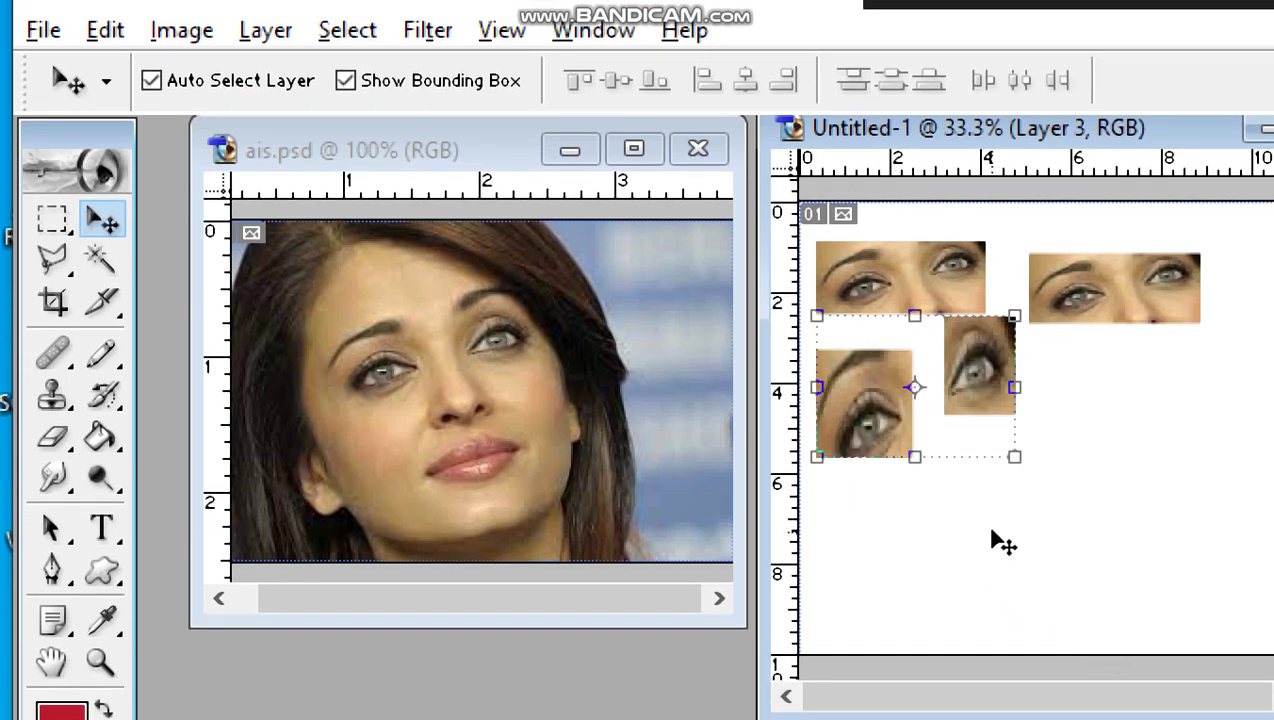
left_click(992, 540)
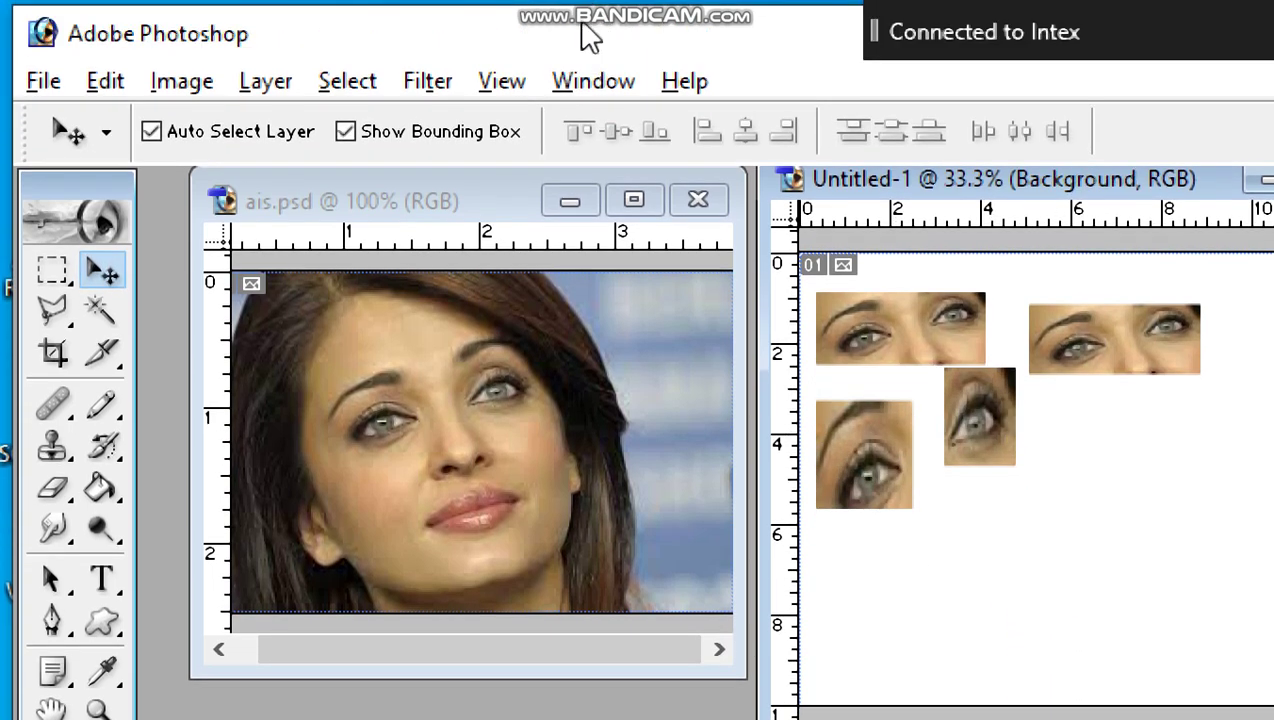
- Return to the Rectangular Marquee tool and clear the two-eye selection in ais.psd
left_click(52, 270)
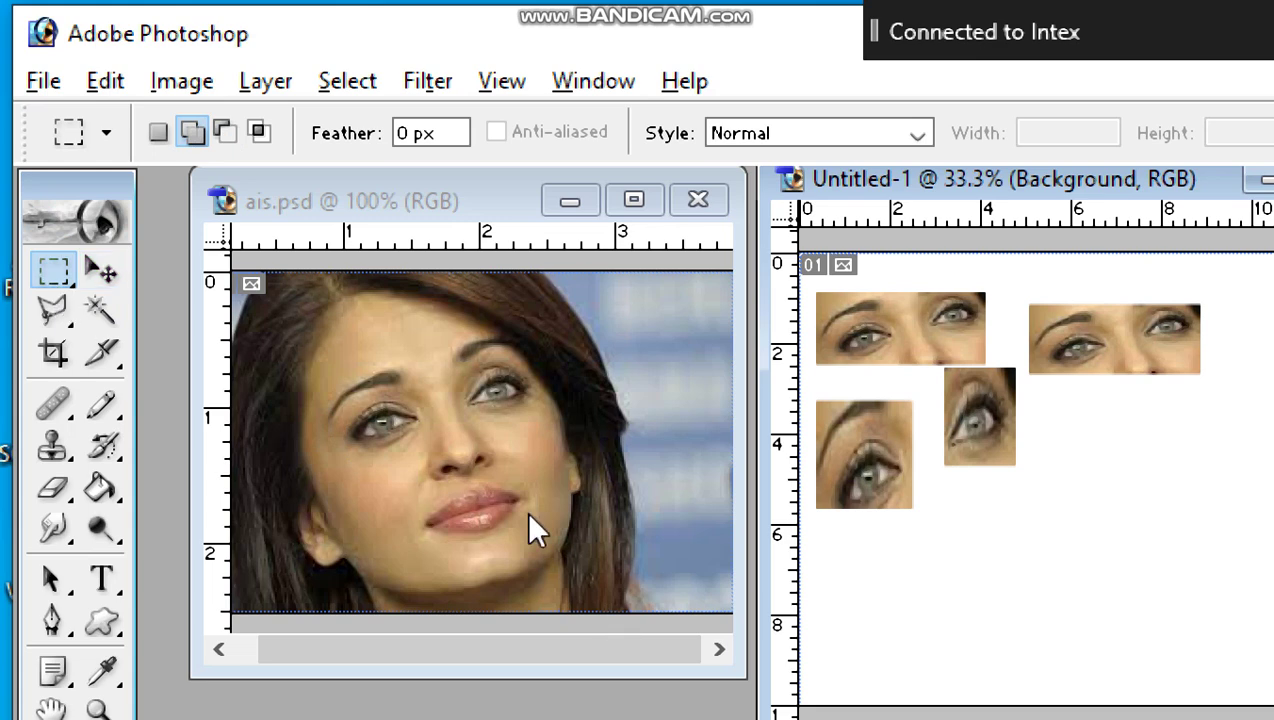
left_click(409, 420)
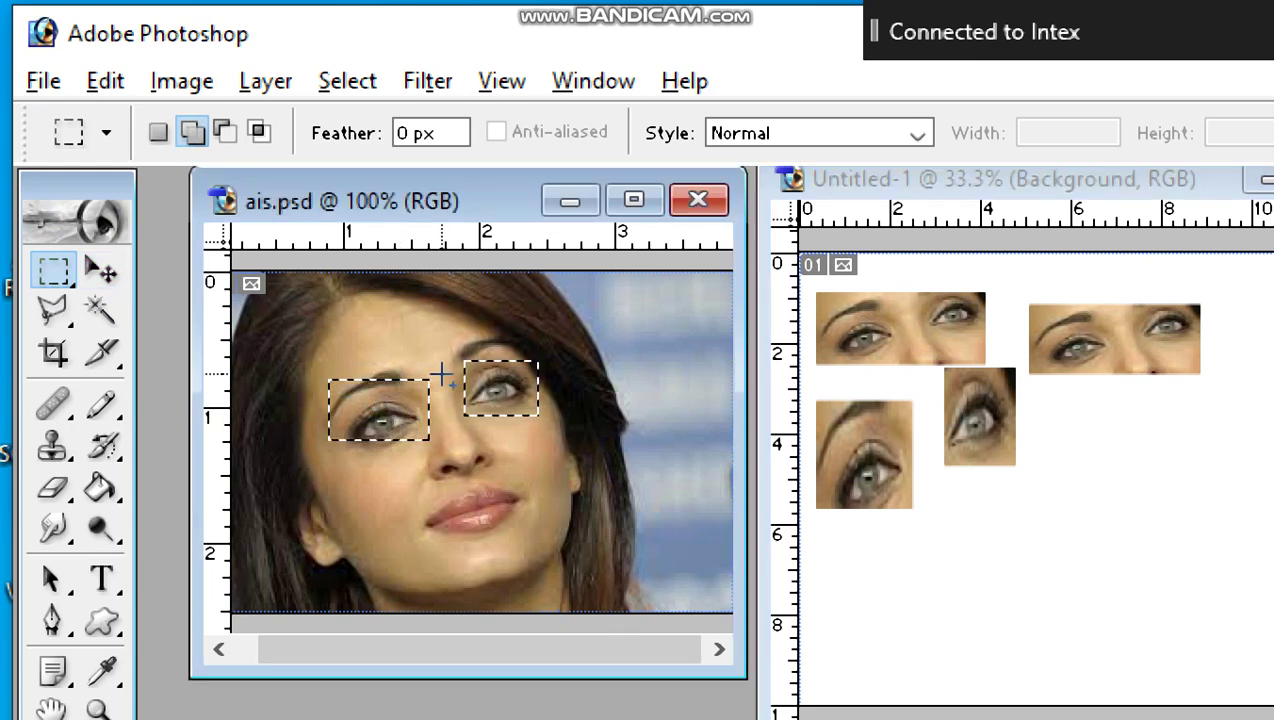
left_click(375, 429)
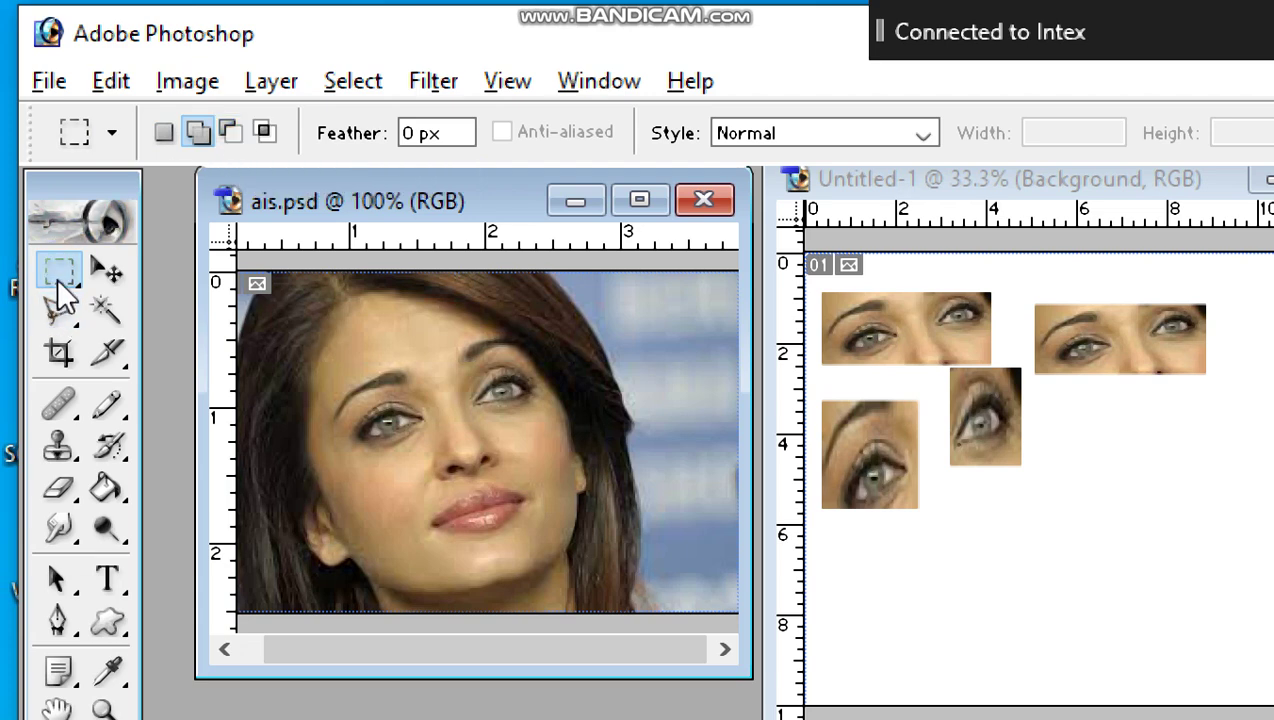
- Draw a new rectangular selection around both eyes and the nose in ais.psd, then subtract a rectangle over the nose from its lower edge
left_click(160, 134)
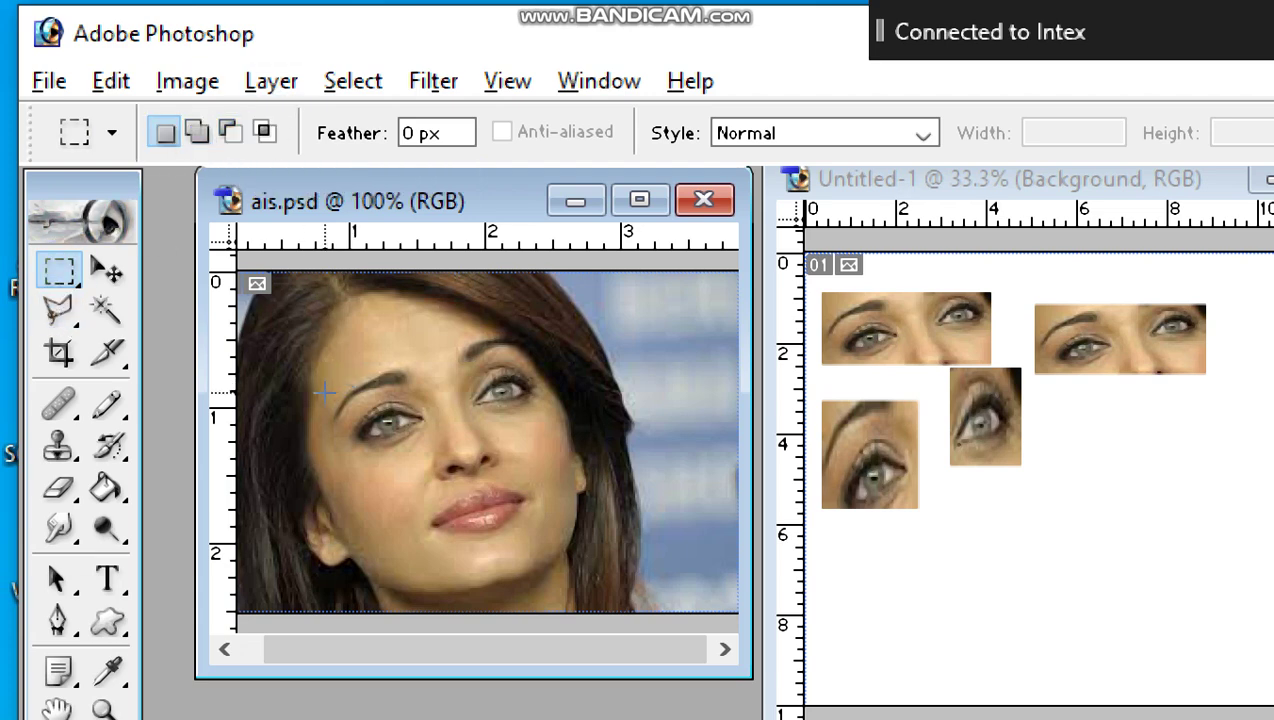
left_click_drag(385, 390, 546, 461)
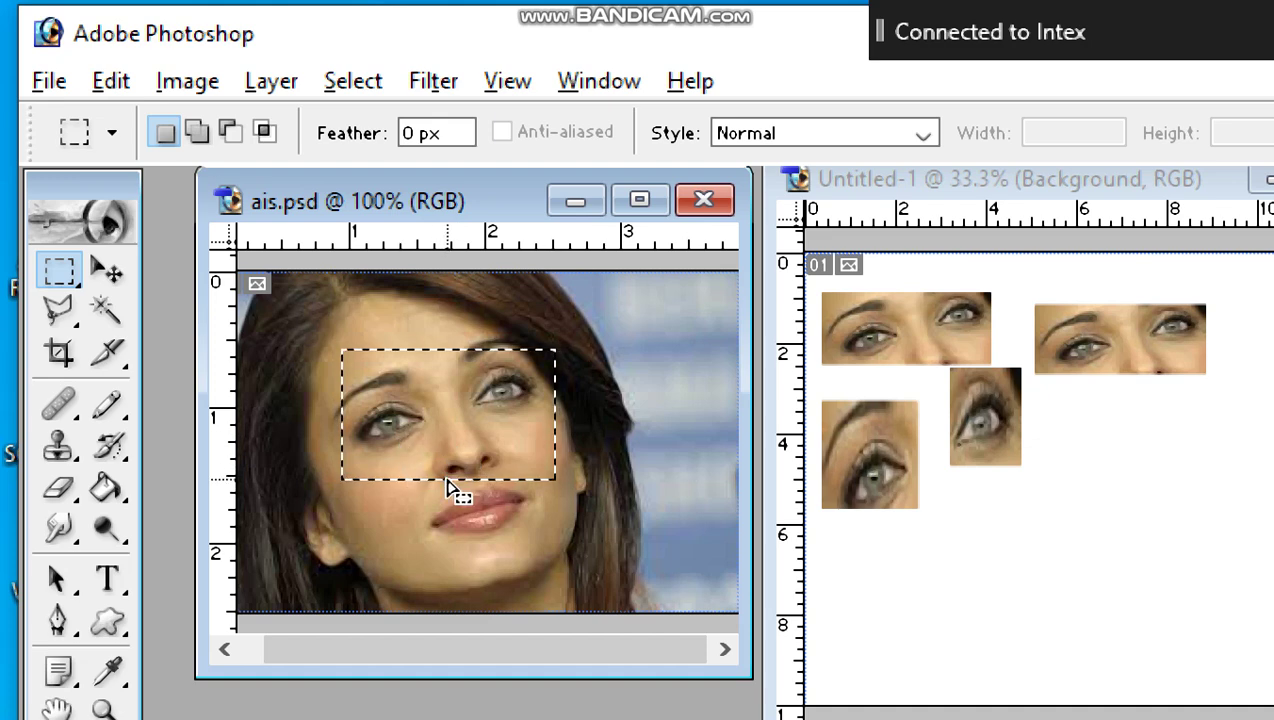
left_click(231, 133)
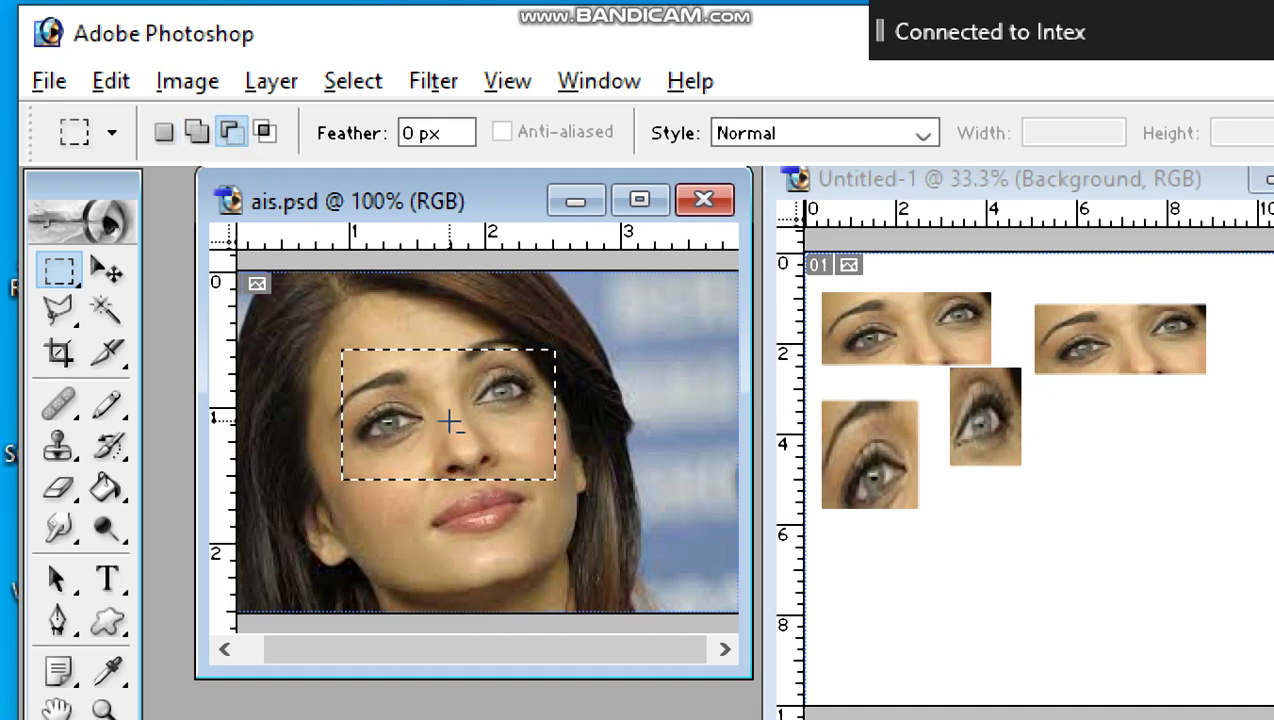
left_click_drag(498, 505, 501, 503)
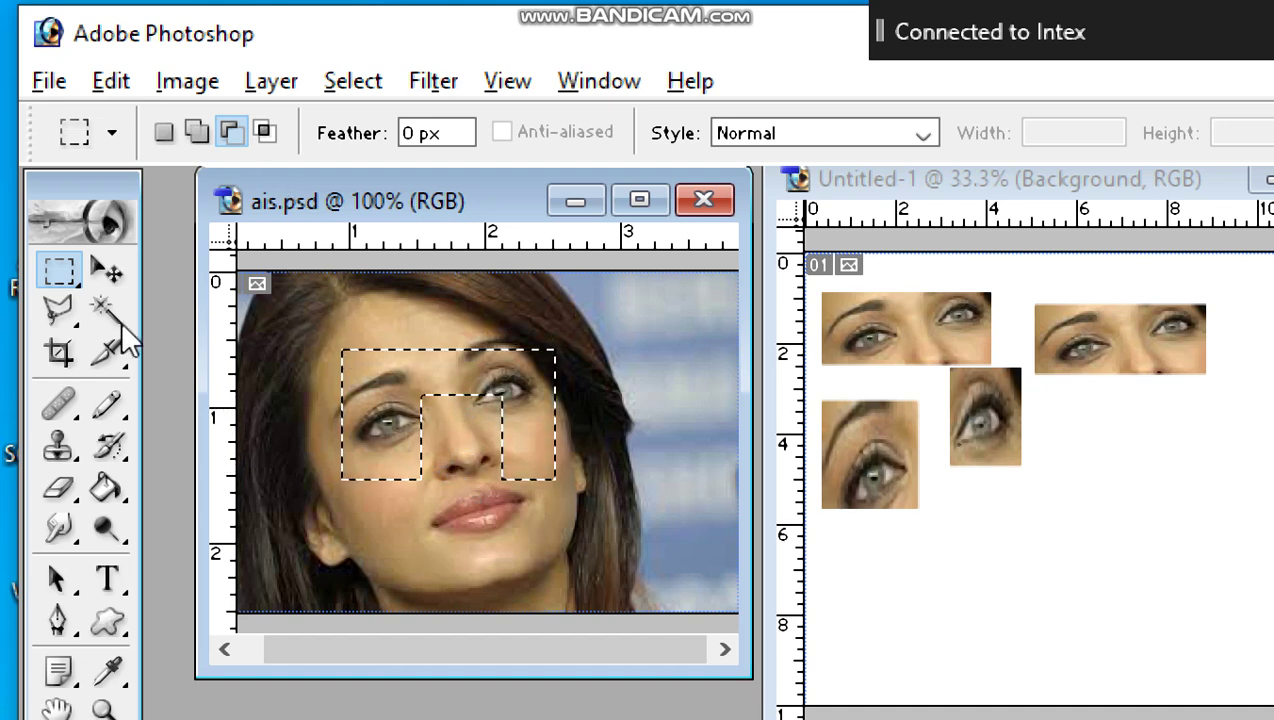
- Try to copy the notched eye selection into Untitled-1 with the Move tool, then undo the copy and reactivate ais.psd
left_click(109, 270)
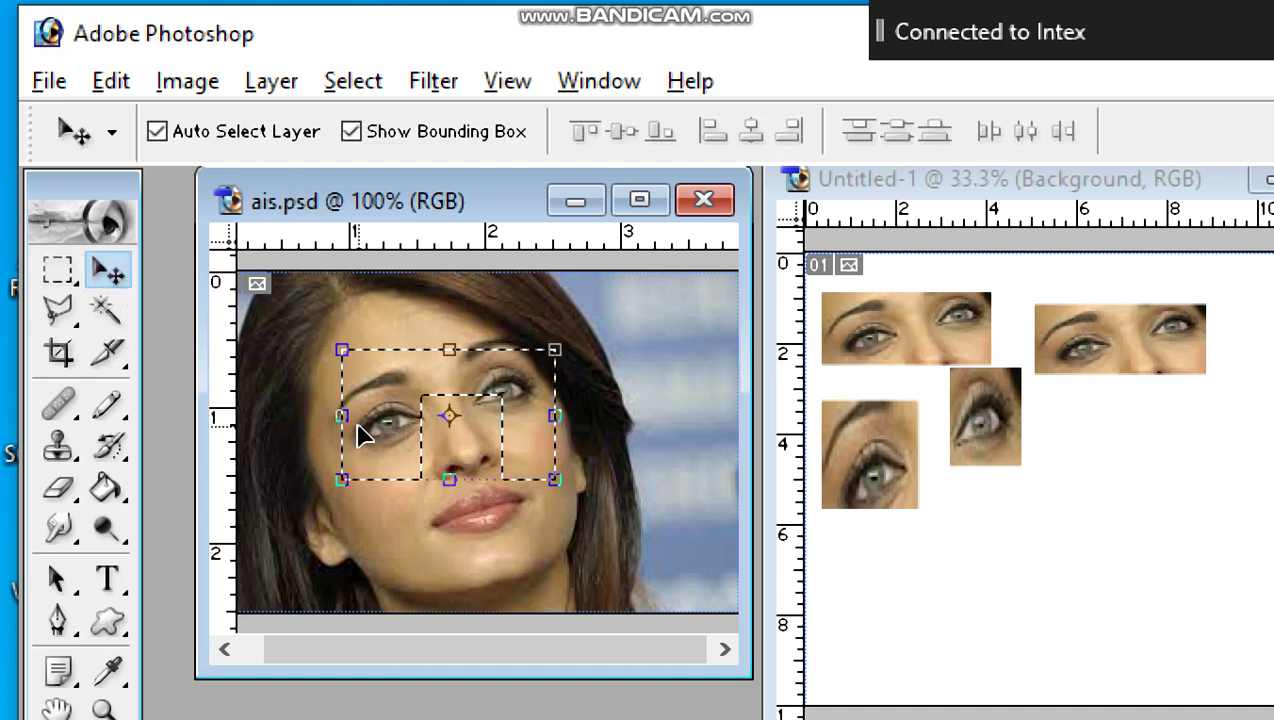
left_click_drag(435, 401, 1157, 506)
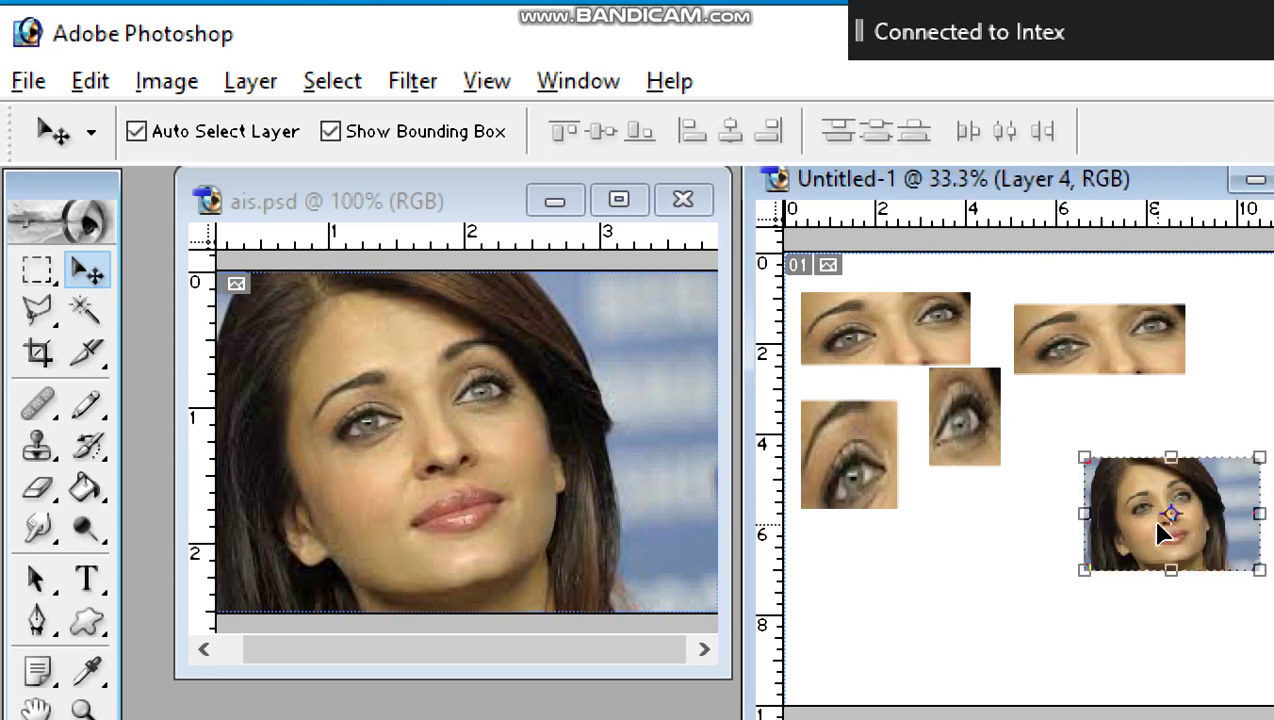
key("ctrl+z")
left_click(393, 442)
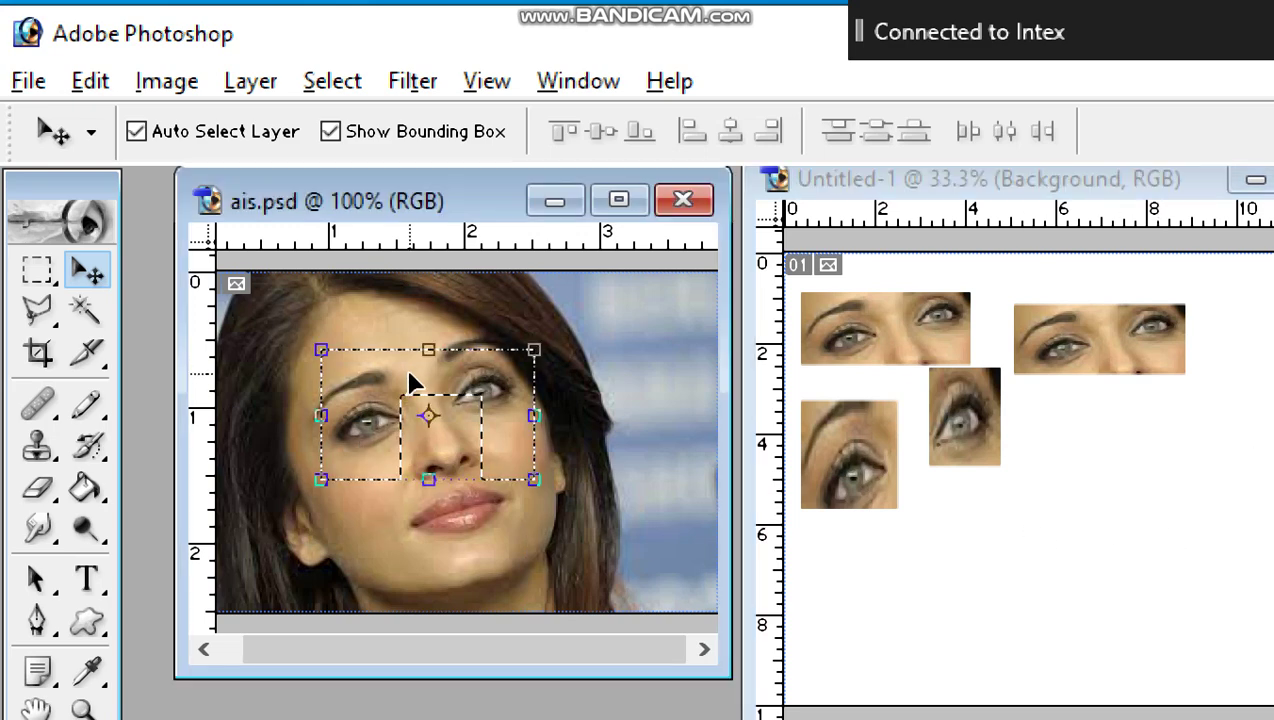
- Copy the notched eye selection into Untitled-1, scale it to 273.5% by 284.3% and place it below the second eye strip
left_click_drag(404, 373, 1085, 433)
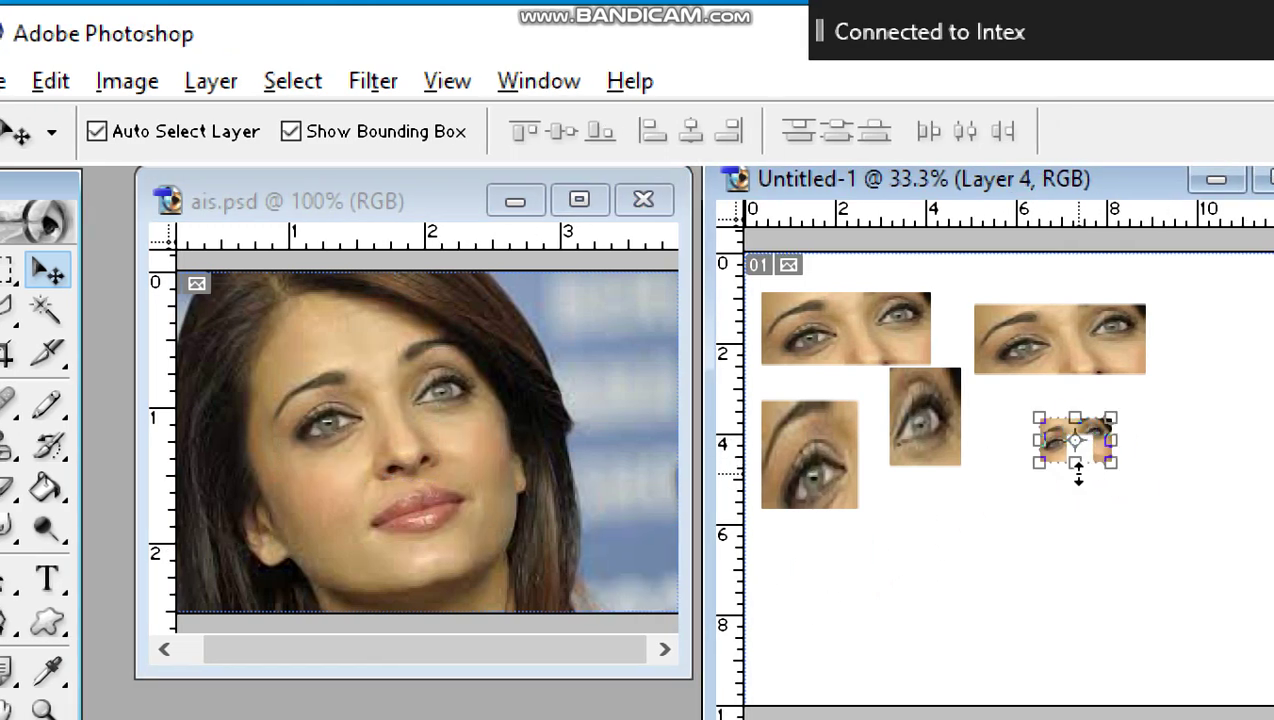
left_click_drag(1078, 478, 1084, 560)
left_click_drag(1123, 483, 1237, 480)
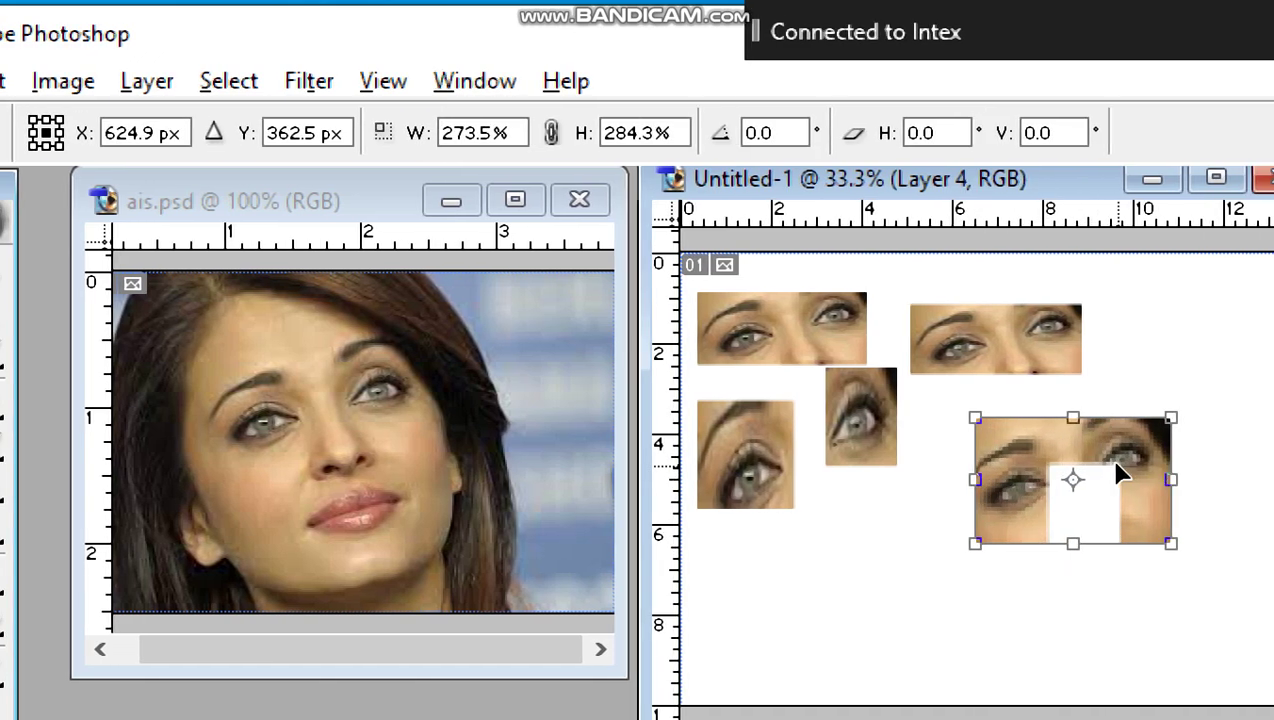
left_click_drag(1096, 454, 1047, 415)
key("Return")
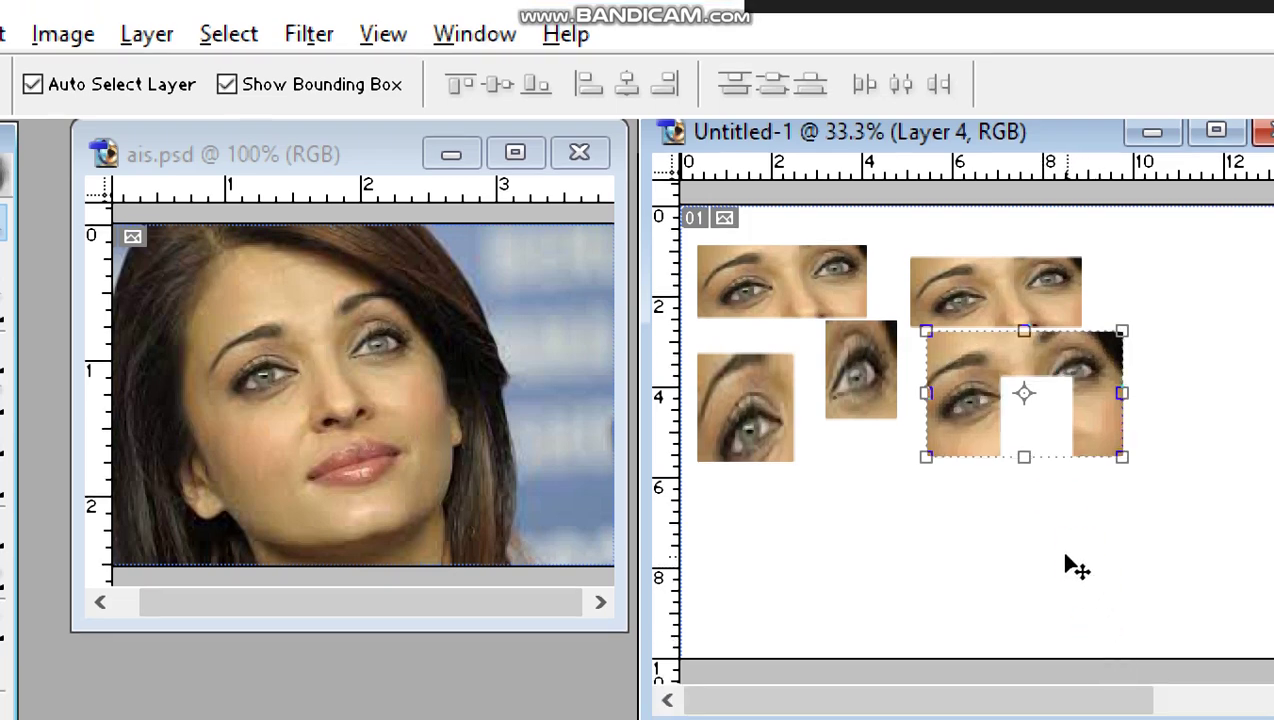
left_click(1040, 595)
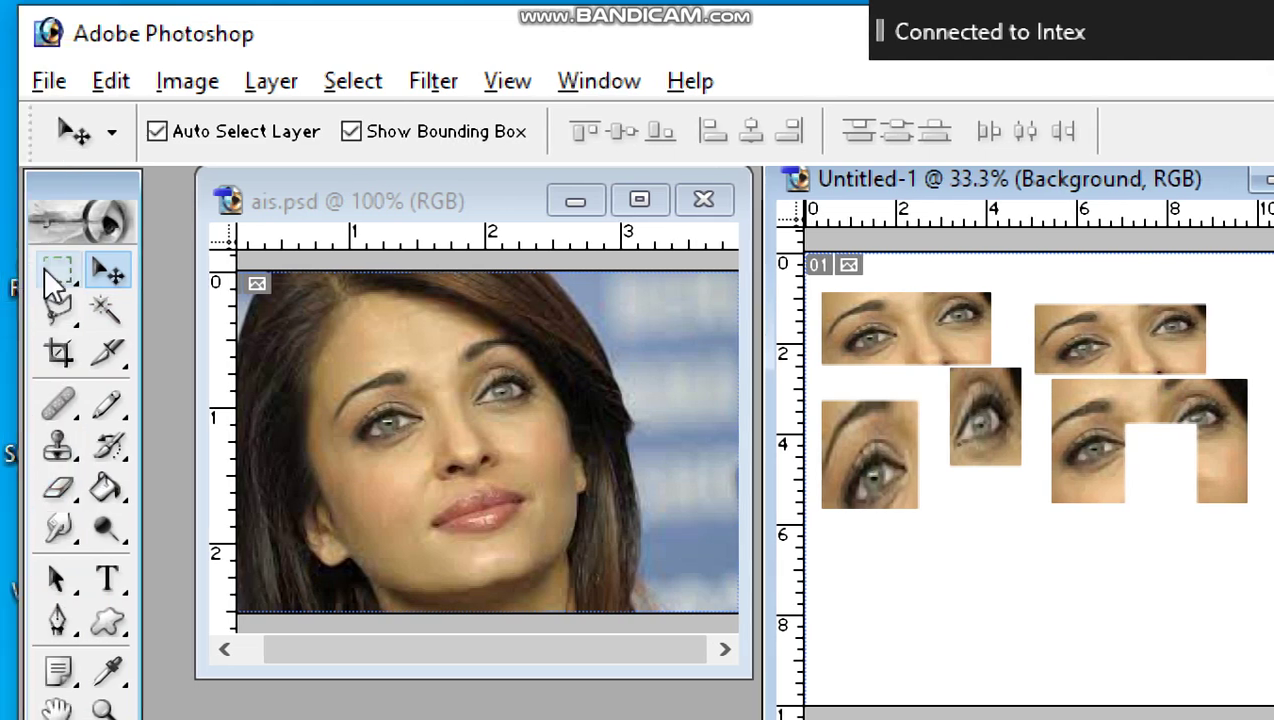
- Clear the notched selection in ais.psd and set the Rectangular Marquee tool to New selection mode
left_click(56, 268)
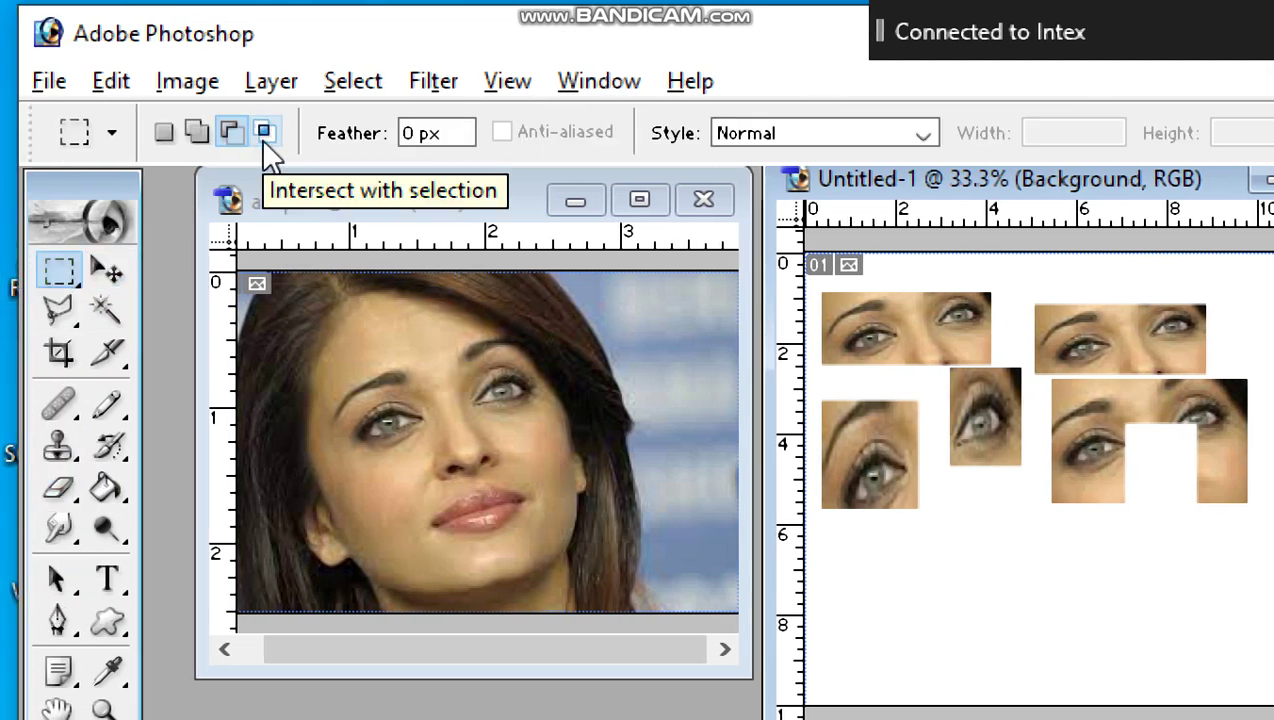
left_click(505, 455)
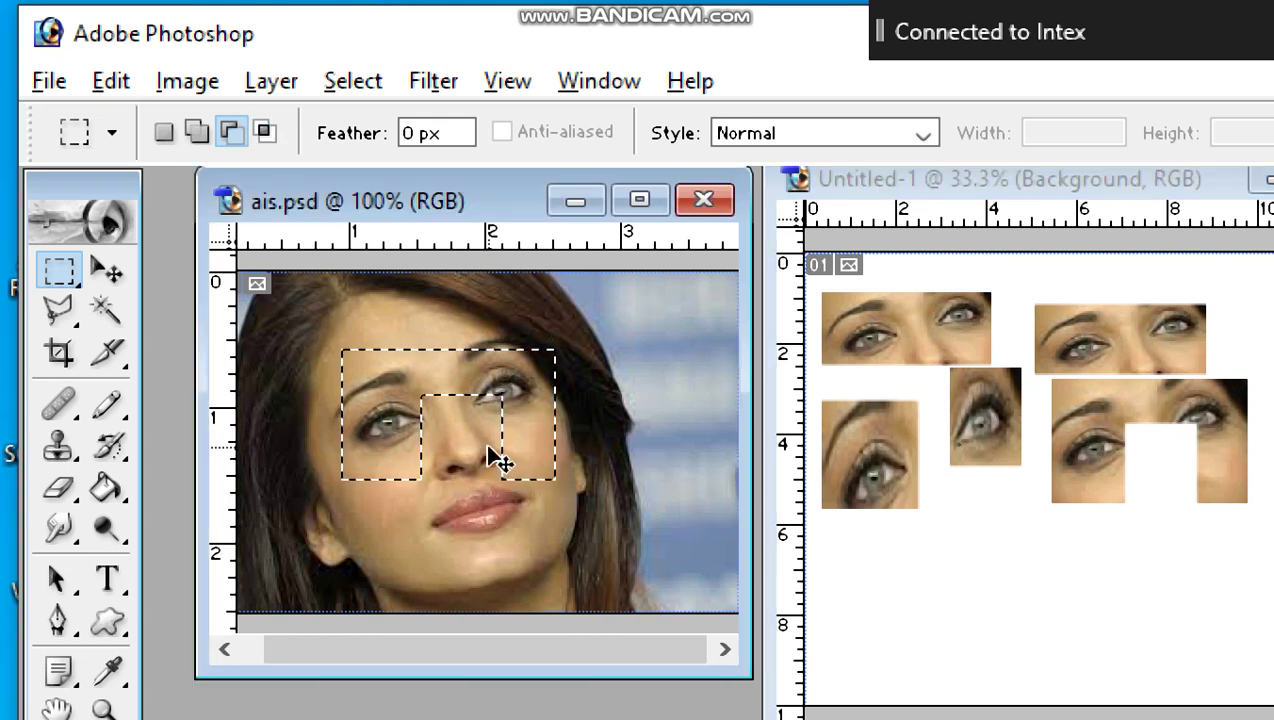
key("ctrl+d")
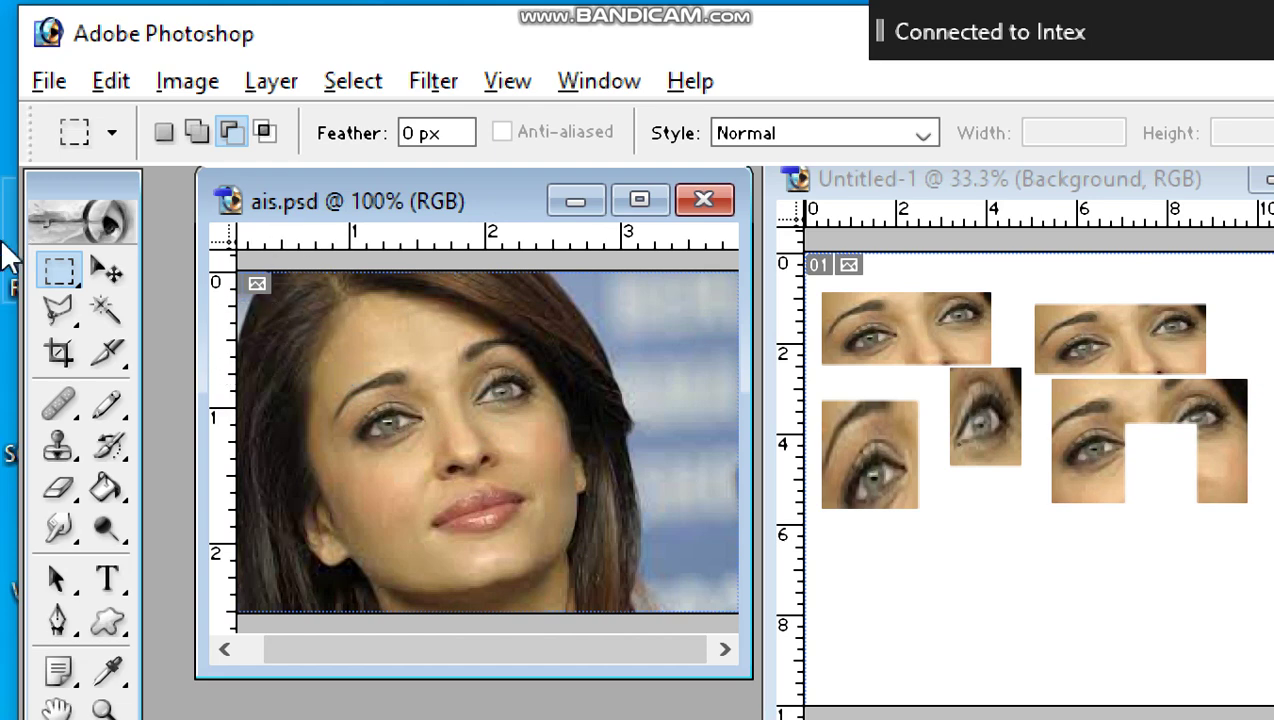
left_click(166, 134)
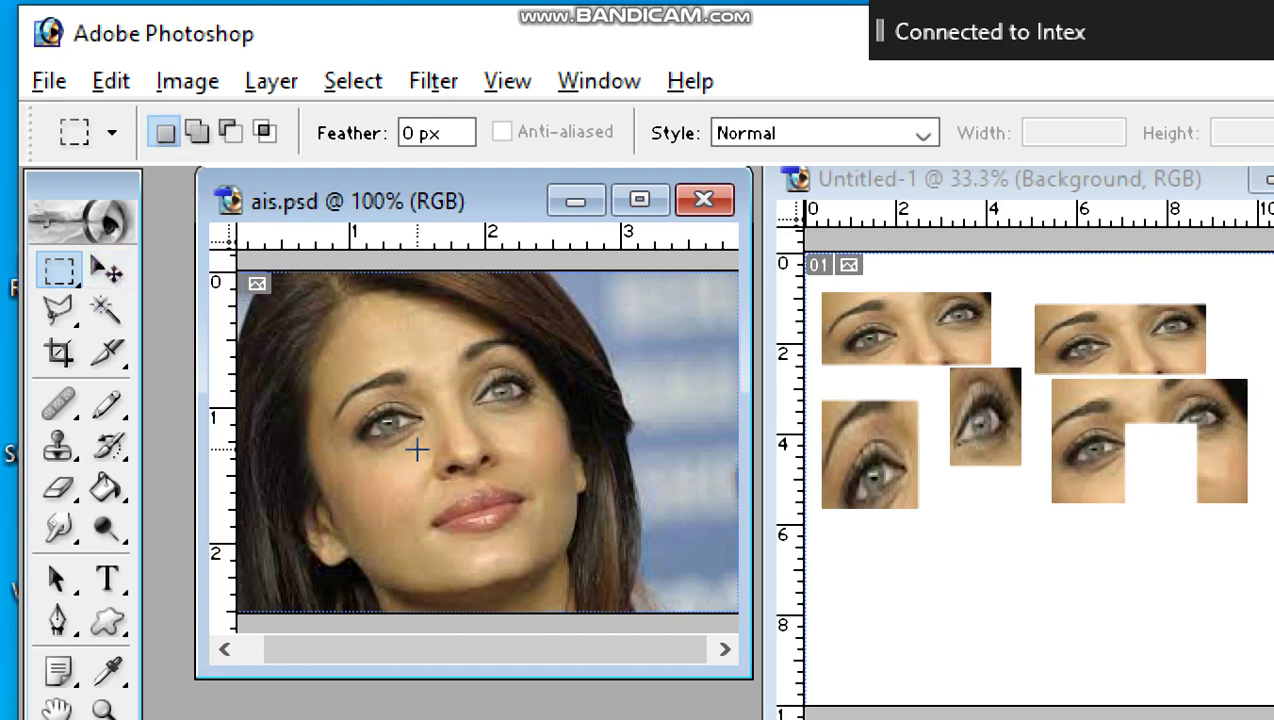
- Draw a new rectangular selection around both eyes and the nose in ais.psd, then intersect it with a rectangle over the right-hand eye
left_click_drag(419, 411, 569, 487)
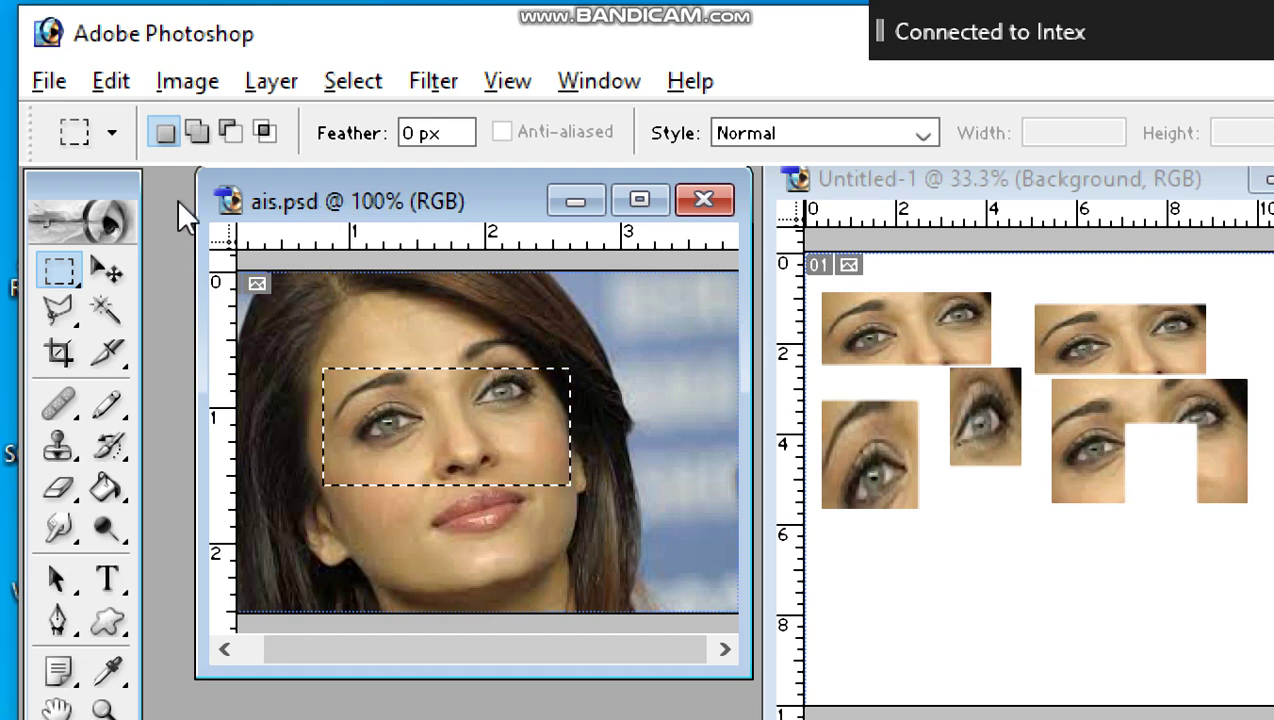
left_click(264, 131)
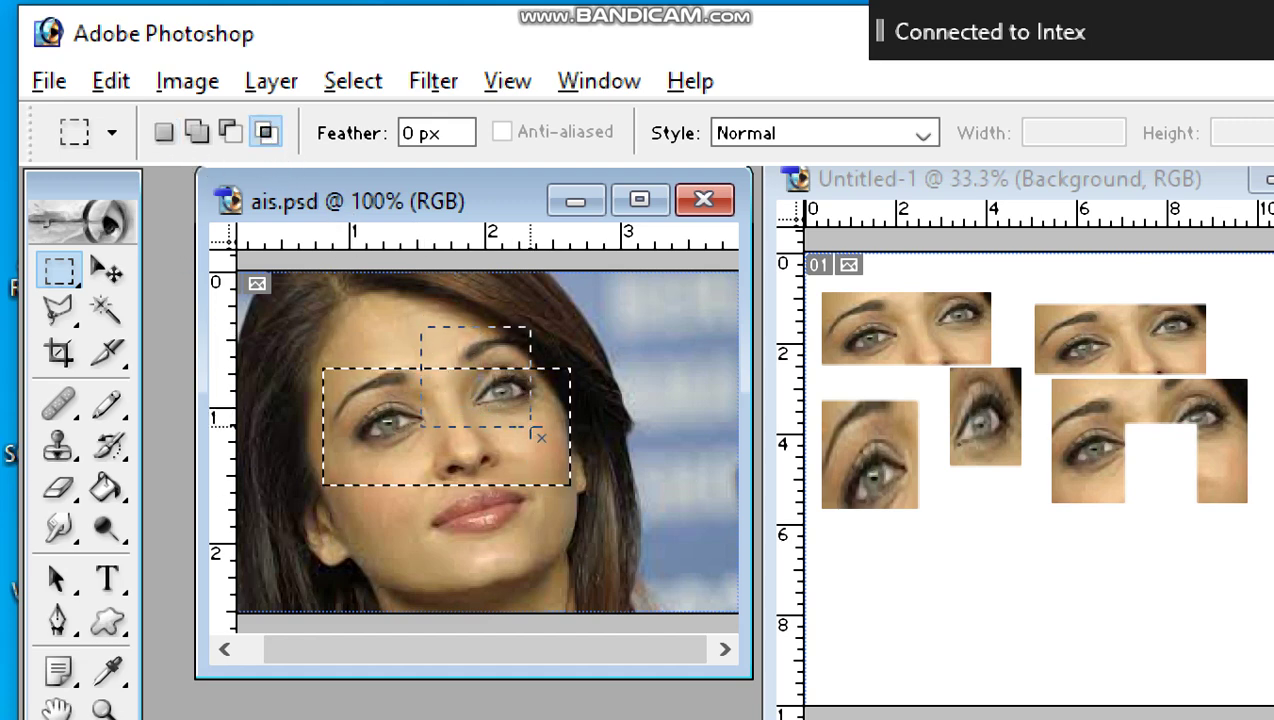
left_click_drag(561, 438, 562, 438)
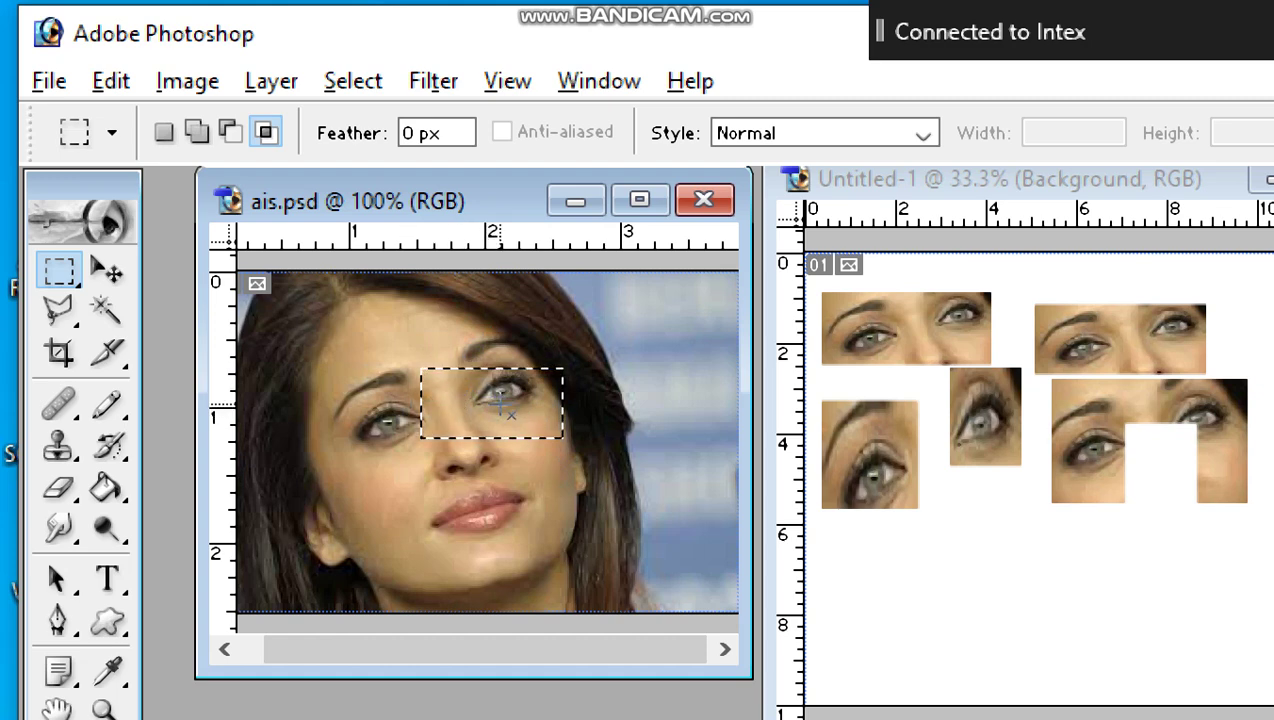
- Copy the intersected eye selection into Untitled-1 with the Move tool, scale it to 419.5% by 447.4% and place it below the other pieces
left_click(103, 270)
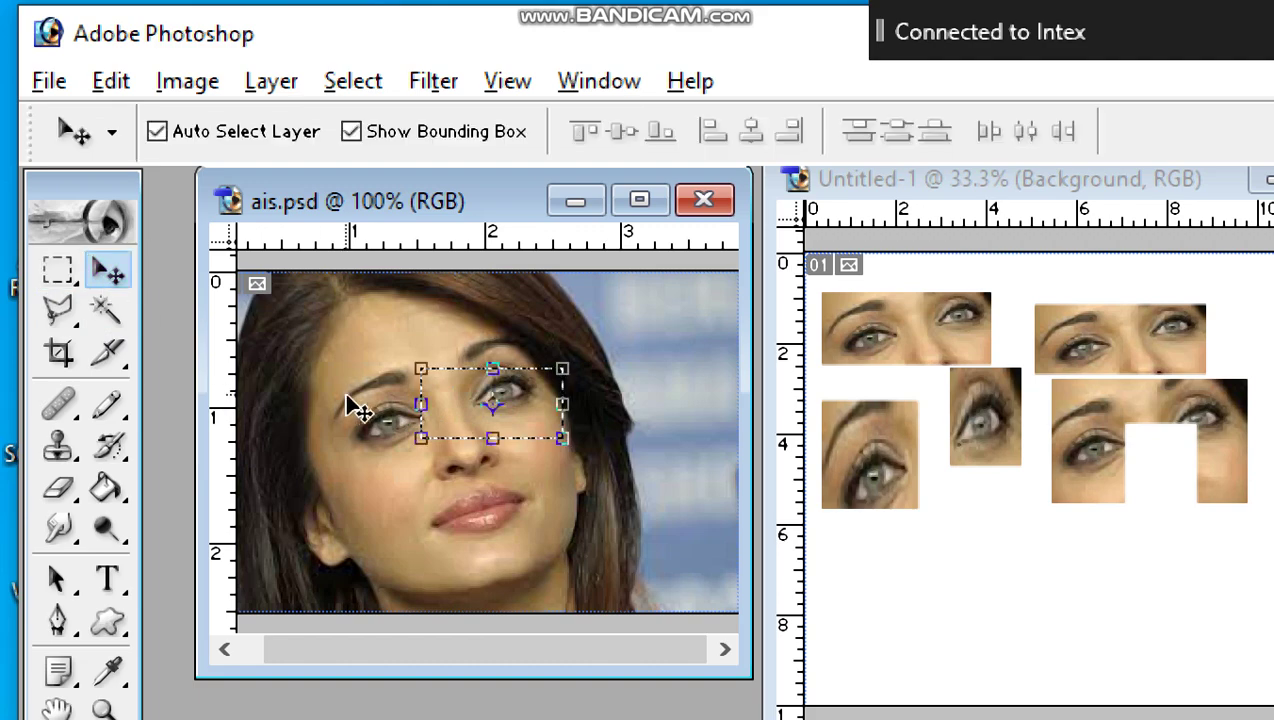
left_click_drag(349, 398, 1127, 666)
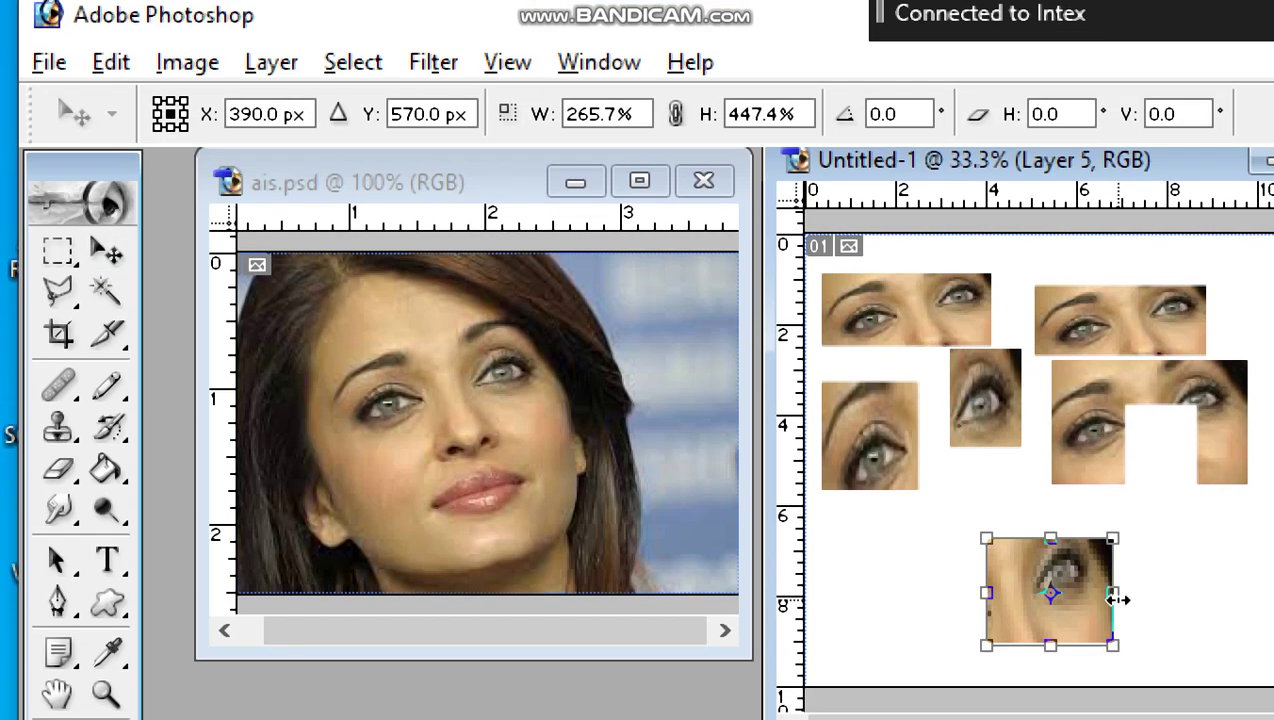
left_click_drag(1131, 616, 1195, 600)
left_click_drag(1100, 580, 997, 545)
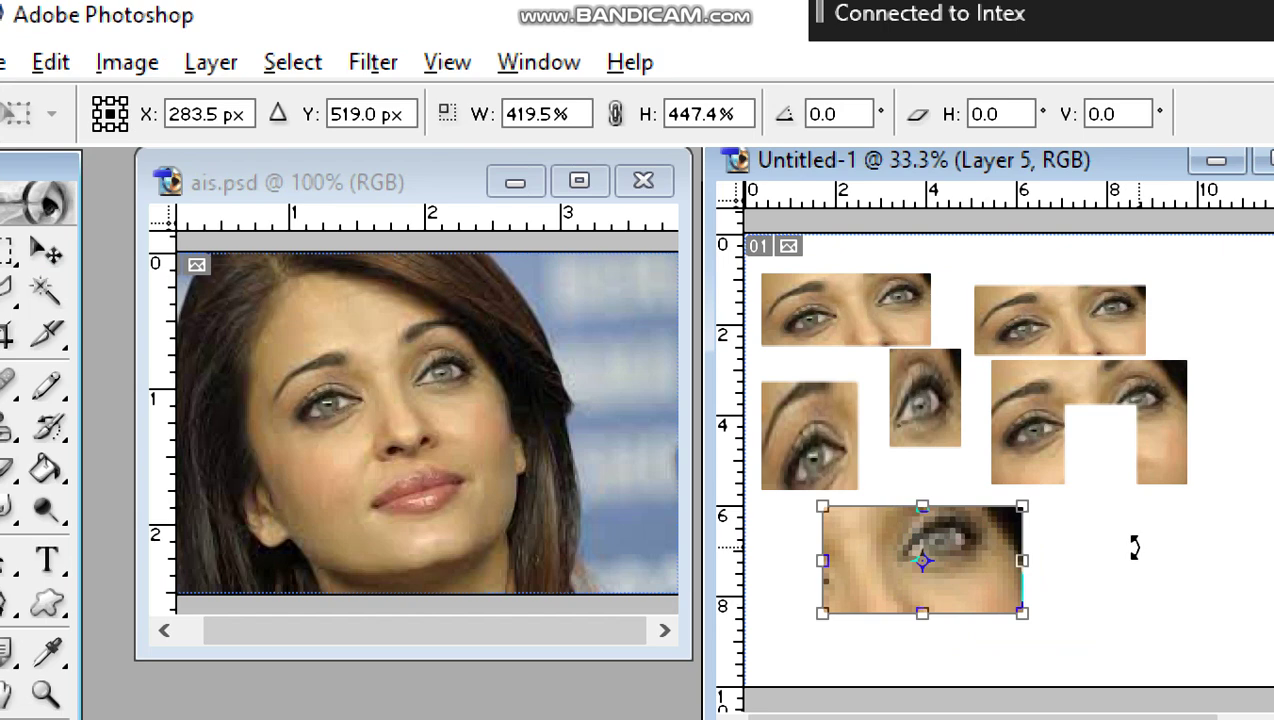
key("Return")
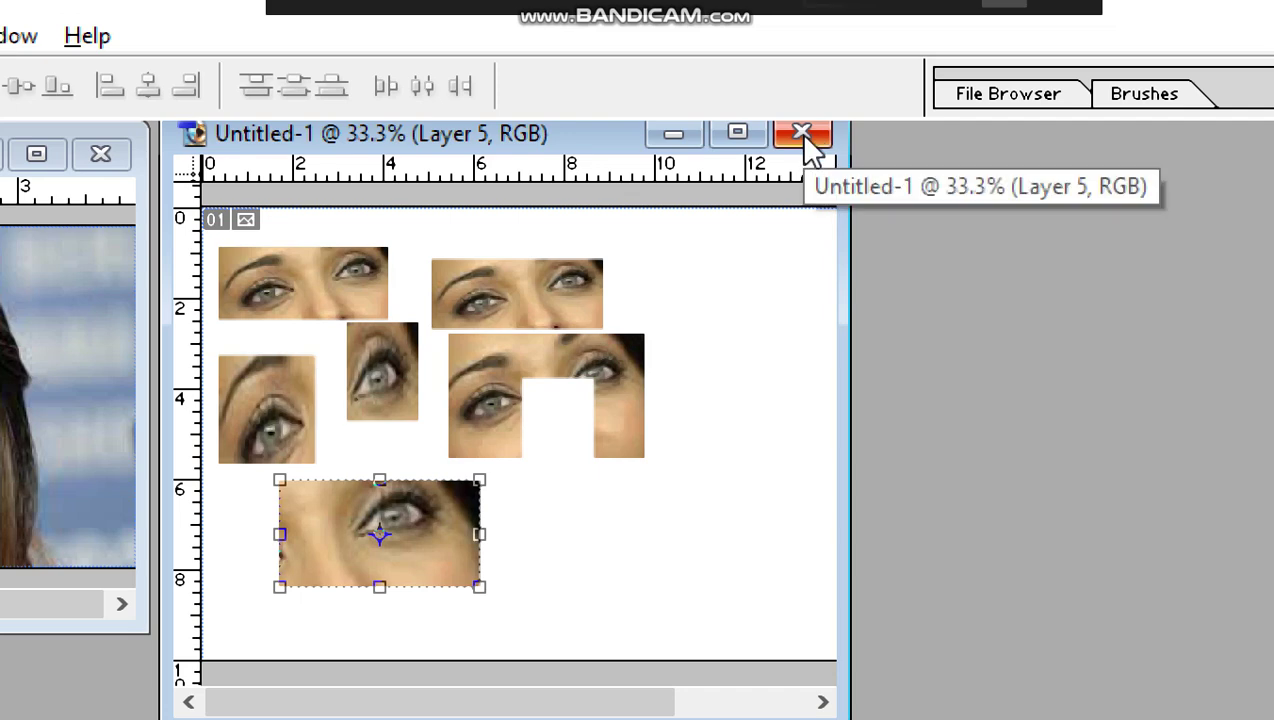
- Close Untitled-1 and open the beach picture images (1).jpg
left_click(806, 136)
left_click(706, 515)
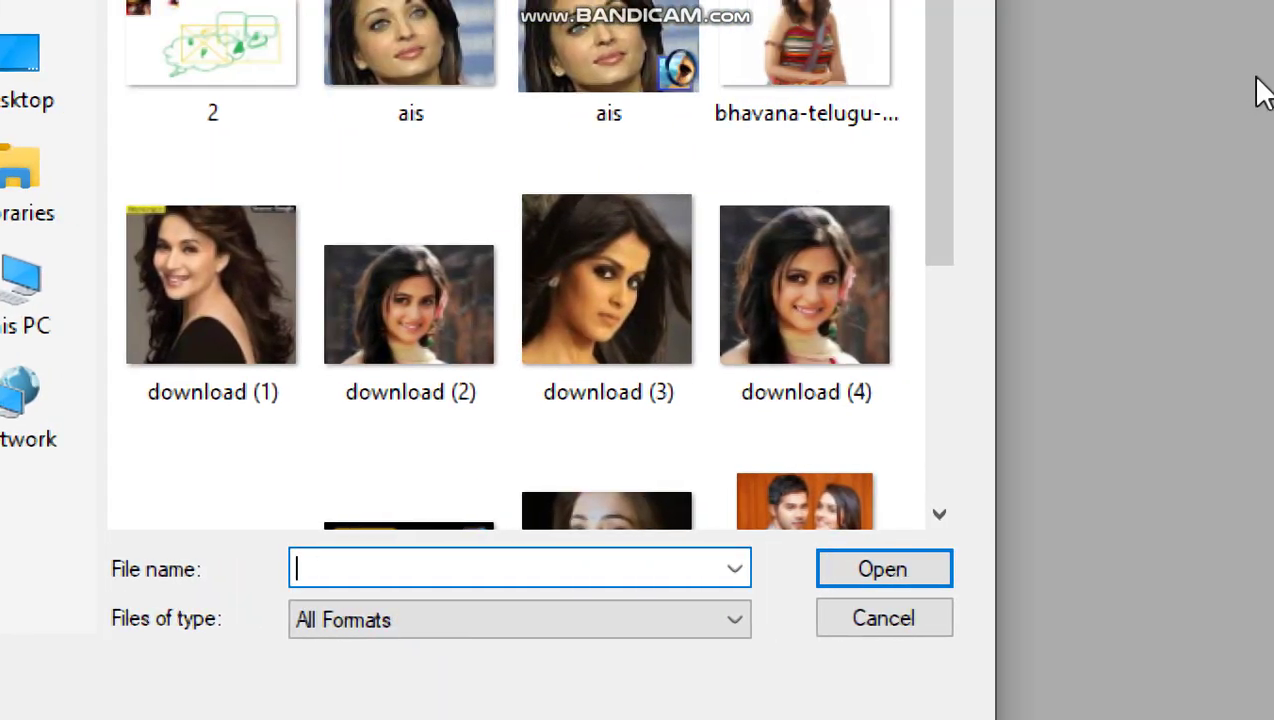
left_click_drag(951, 92, 893, 353)
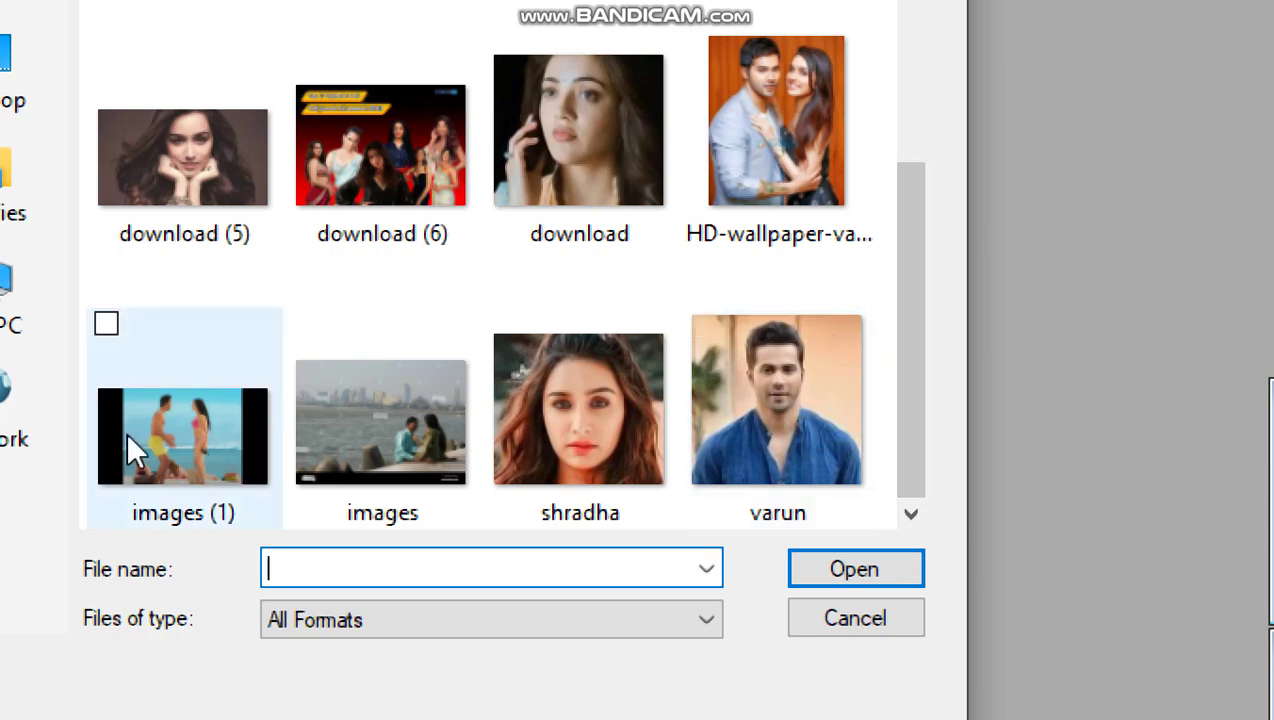
double_click(162, 420)
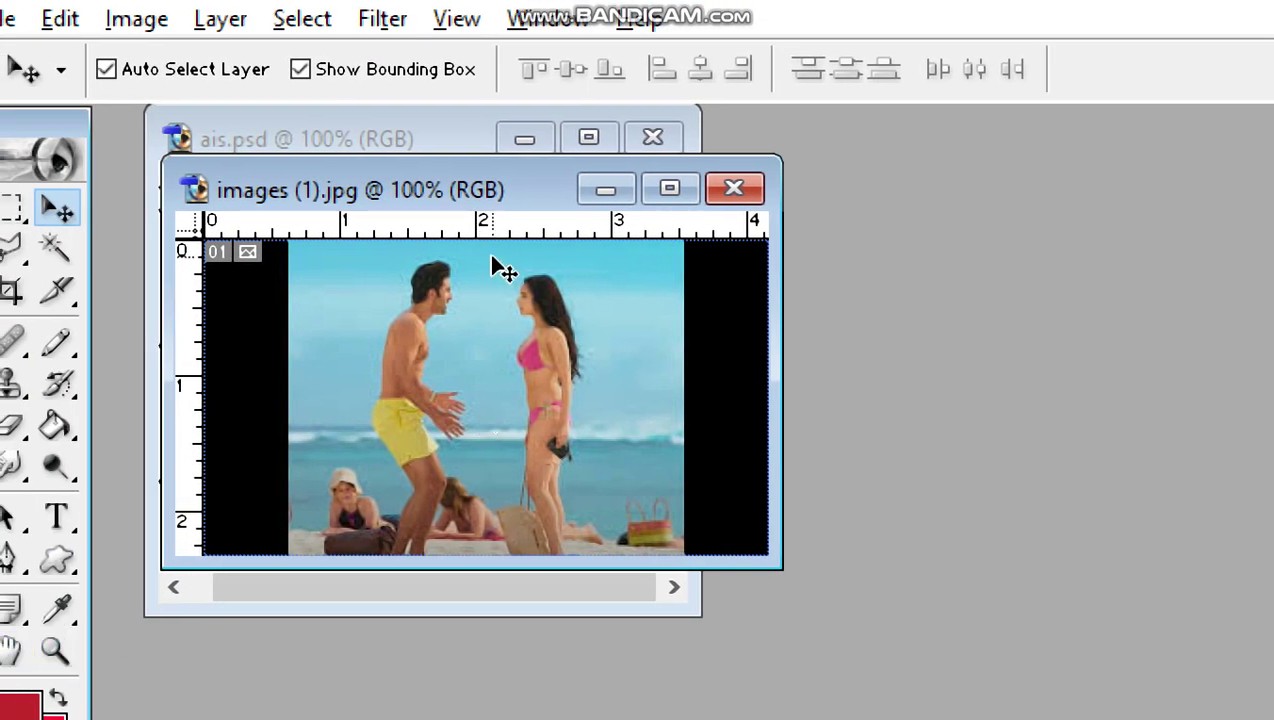
- Place the images (1).jpg window beside ais.psd, make it taller and reactivate ais.psd
left_click_drag(478, 190, 1020, 150)
left_click_drag(993, 524, 975, 648)
left_click(366, 336)
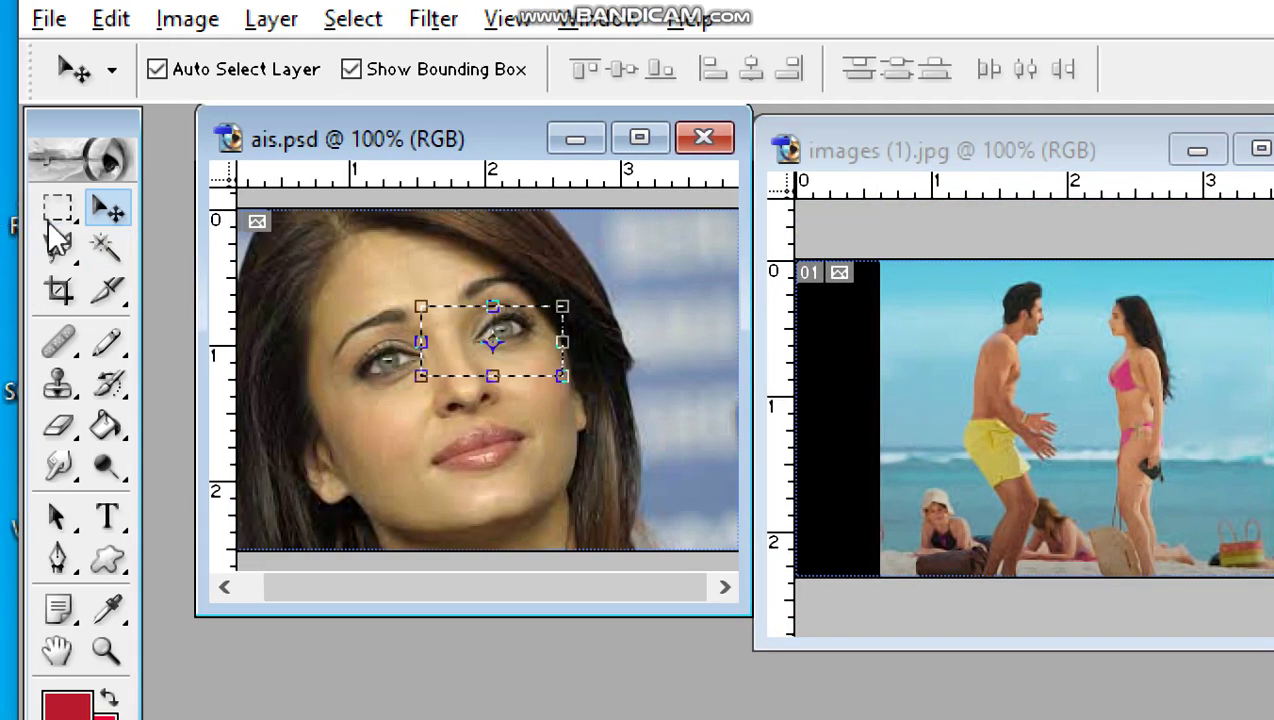
- Replace the intersected selection in ais.psd with a new rectangular selection around both eyes
left_click(57, 208)
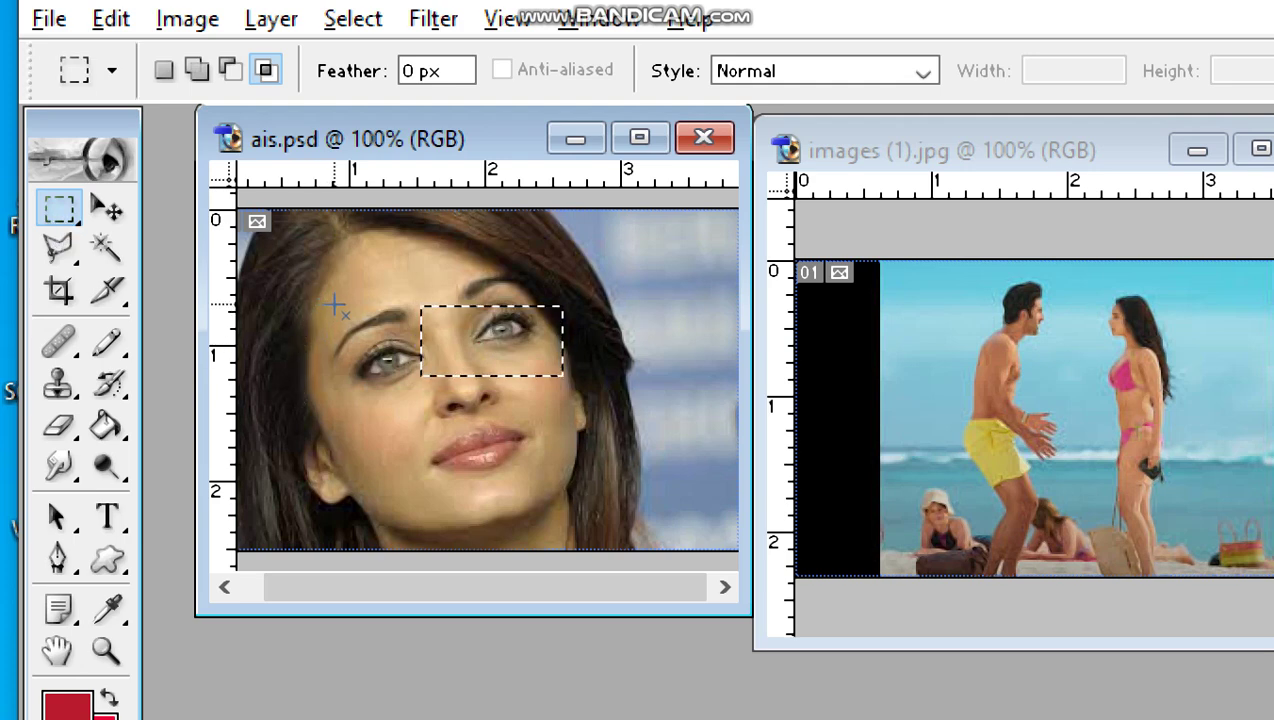
left_click_drag(330, 298, 558, 398)
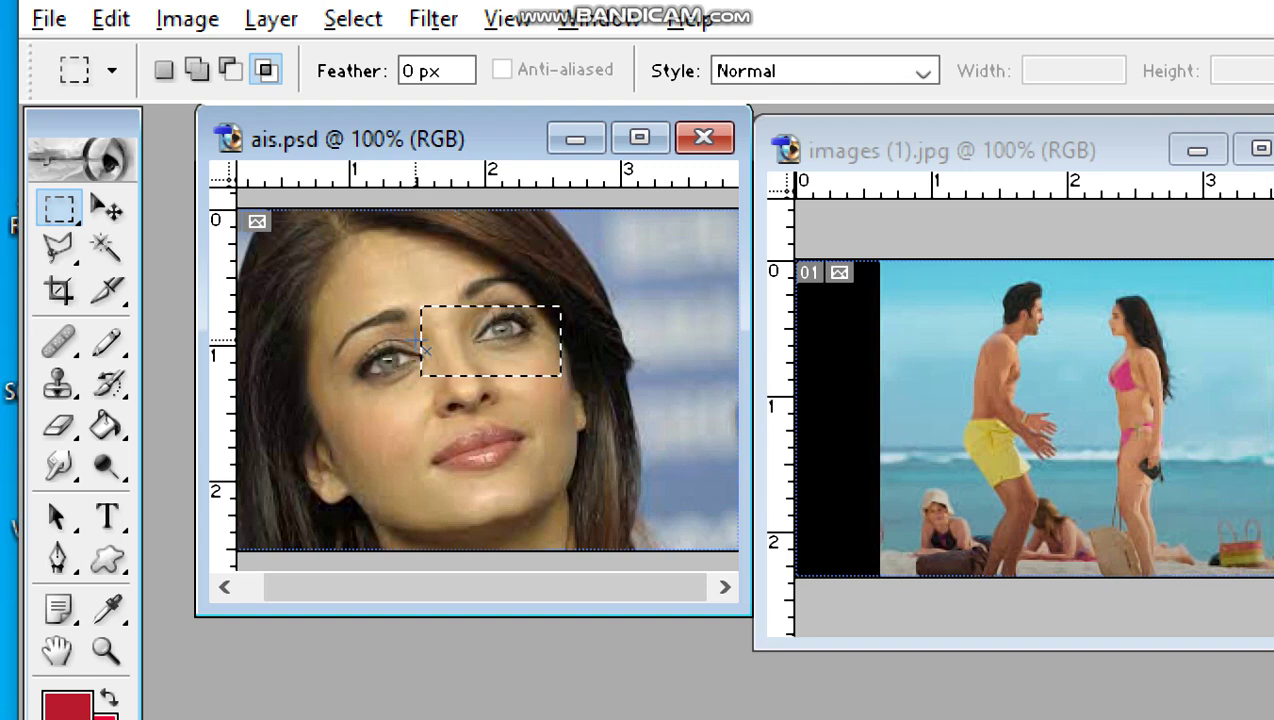
left_click(318, 308)
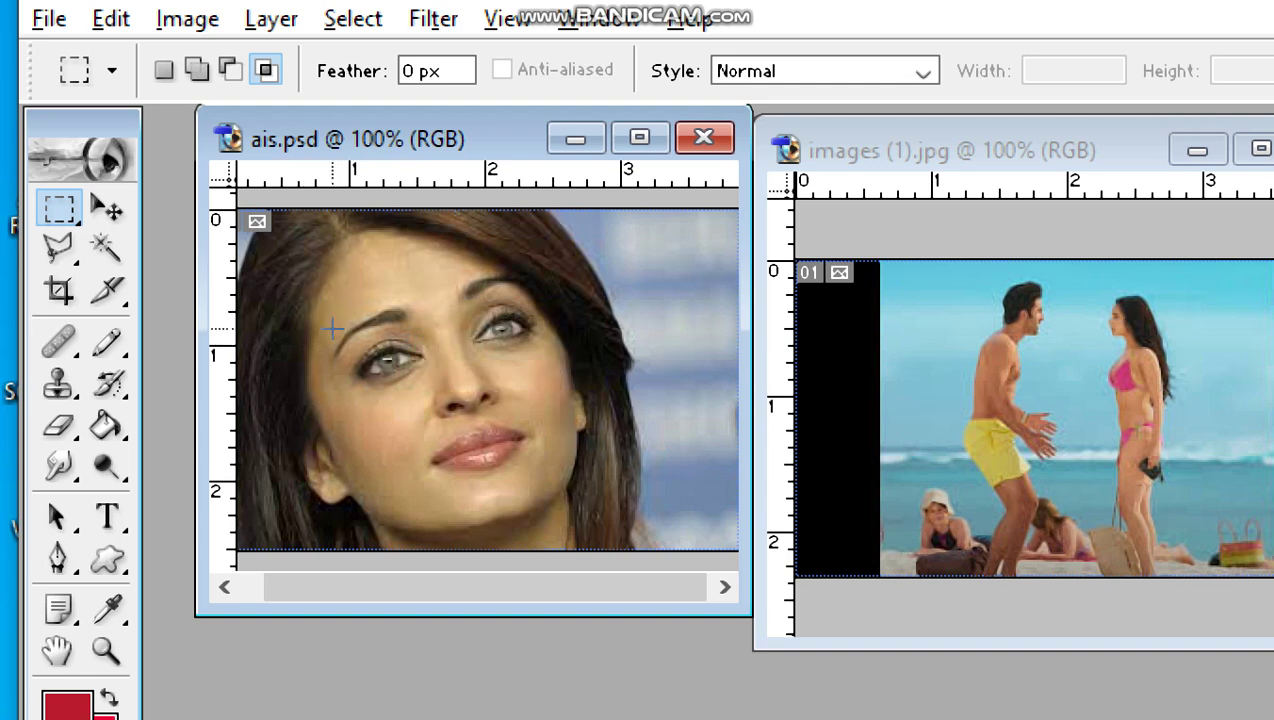
left_click_drag(316, 298, 551, 385)
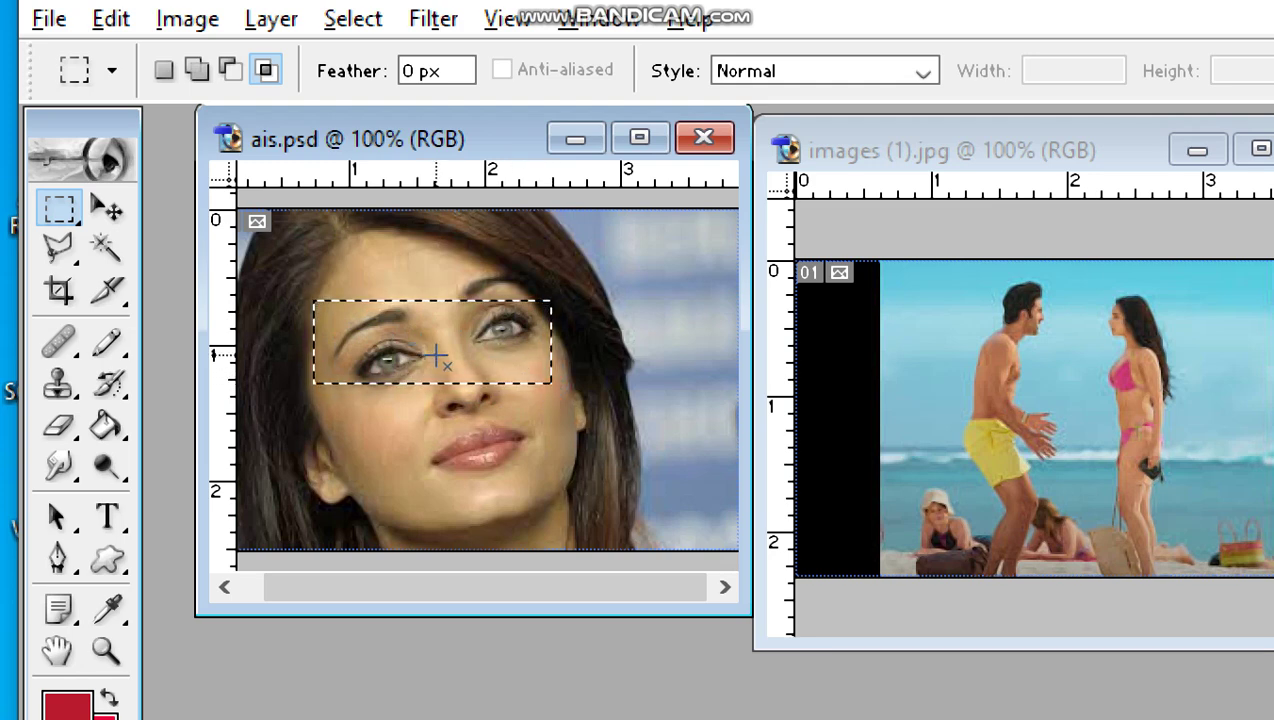
- Copy the selected eye strip into images (1).jpg with the Move tool and place it over the couple's heads
left_click(107, 207)
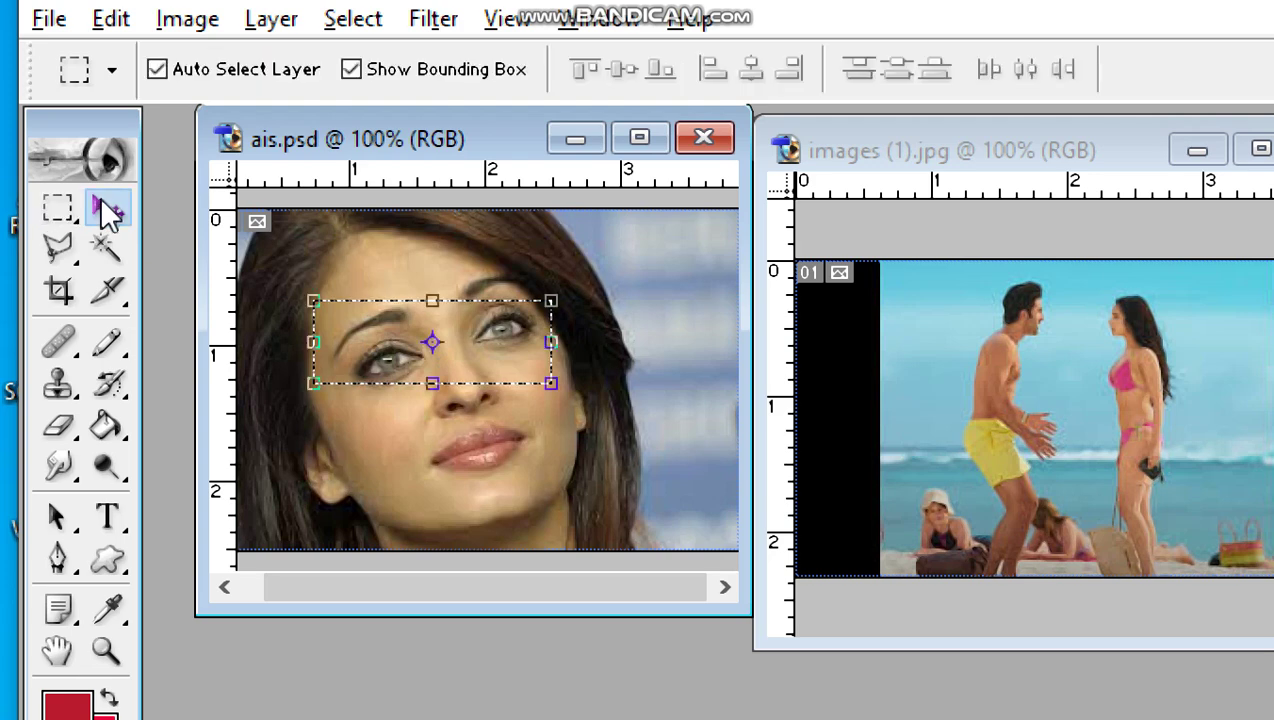
left_click_drag(508, 357, 1033, 325)
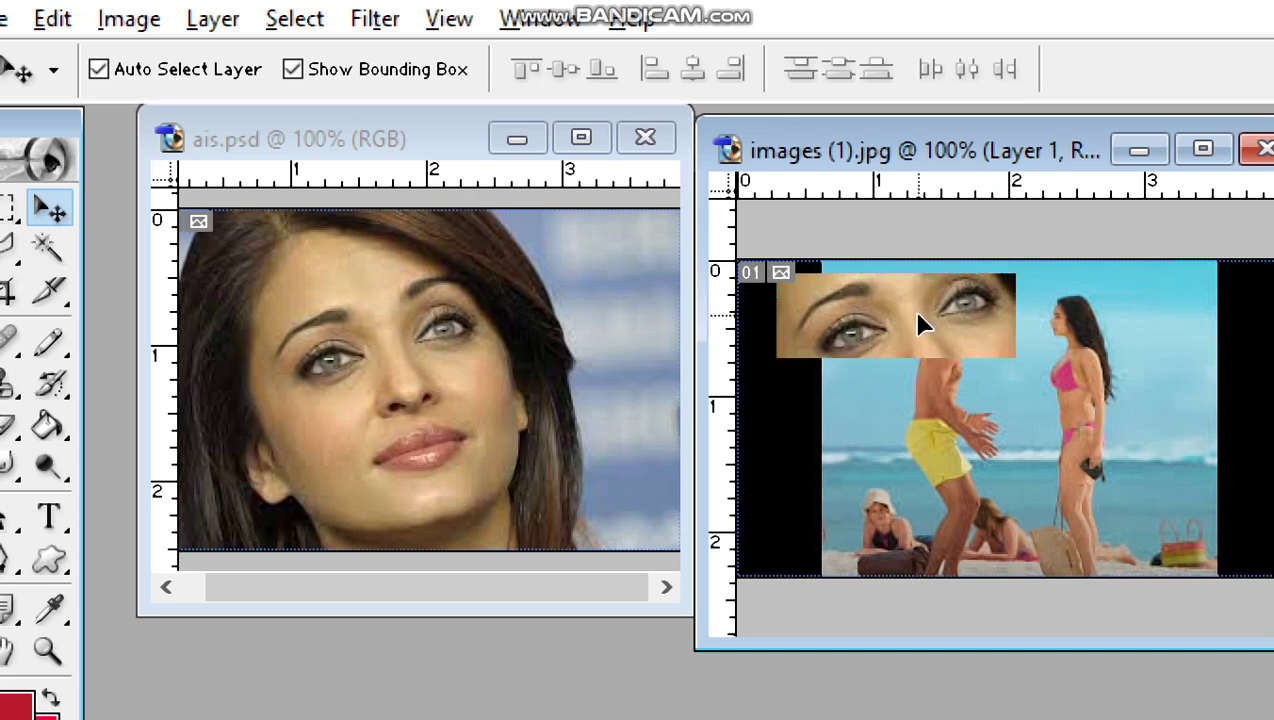
left_click_drag(924, 321, 1017, 316)
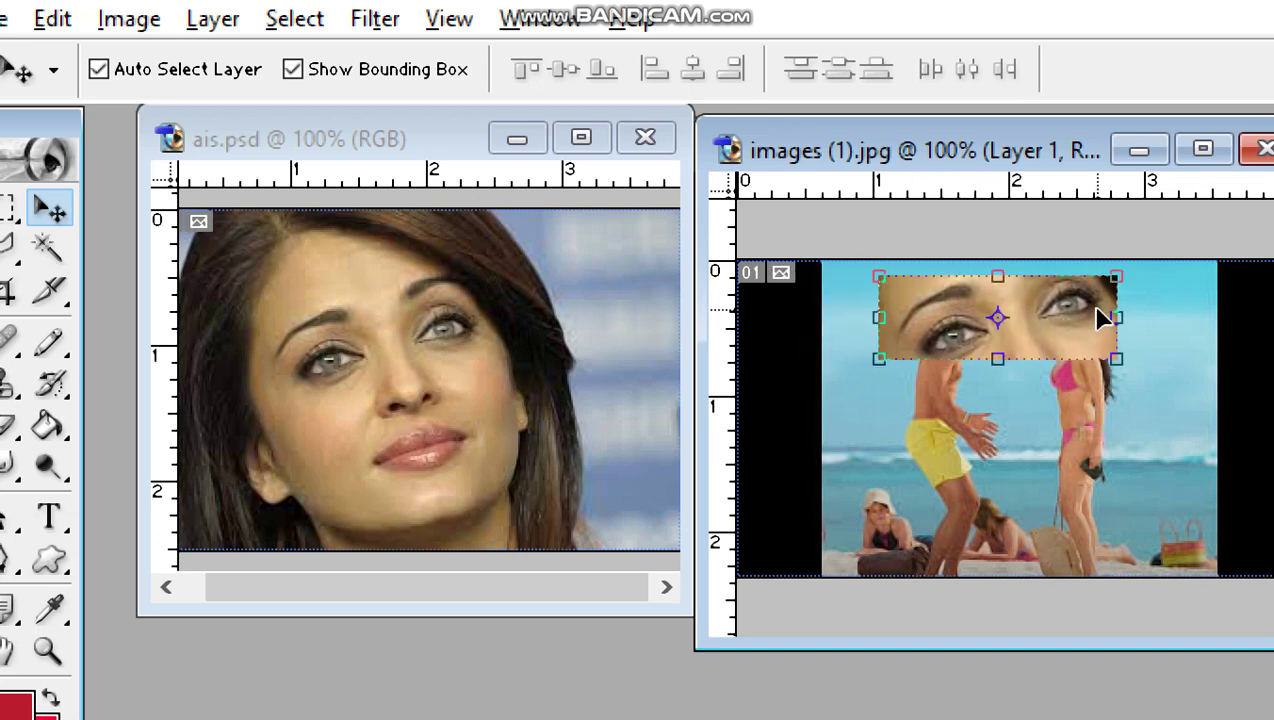
- Scale the eye strip to 143.3% wide by 33.3% high along the upper edge of the beach picture
left_click_drag(1115, 318, 1196, 314)
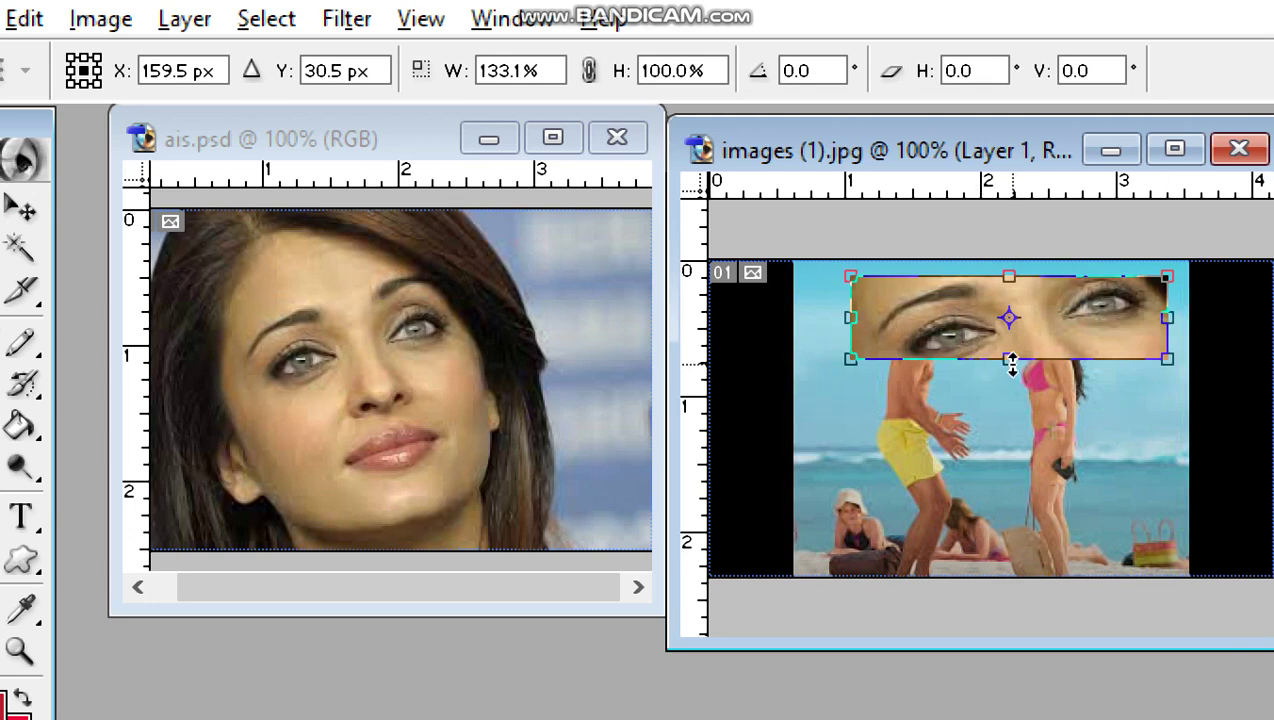
left_click_drag(1012, 366, 1010, 262)
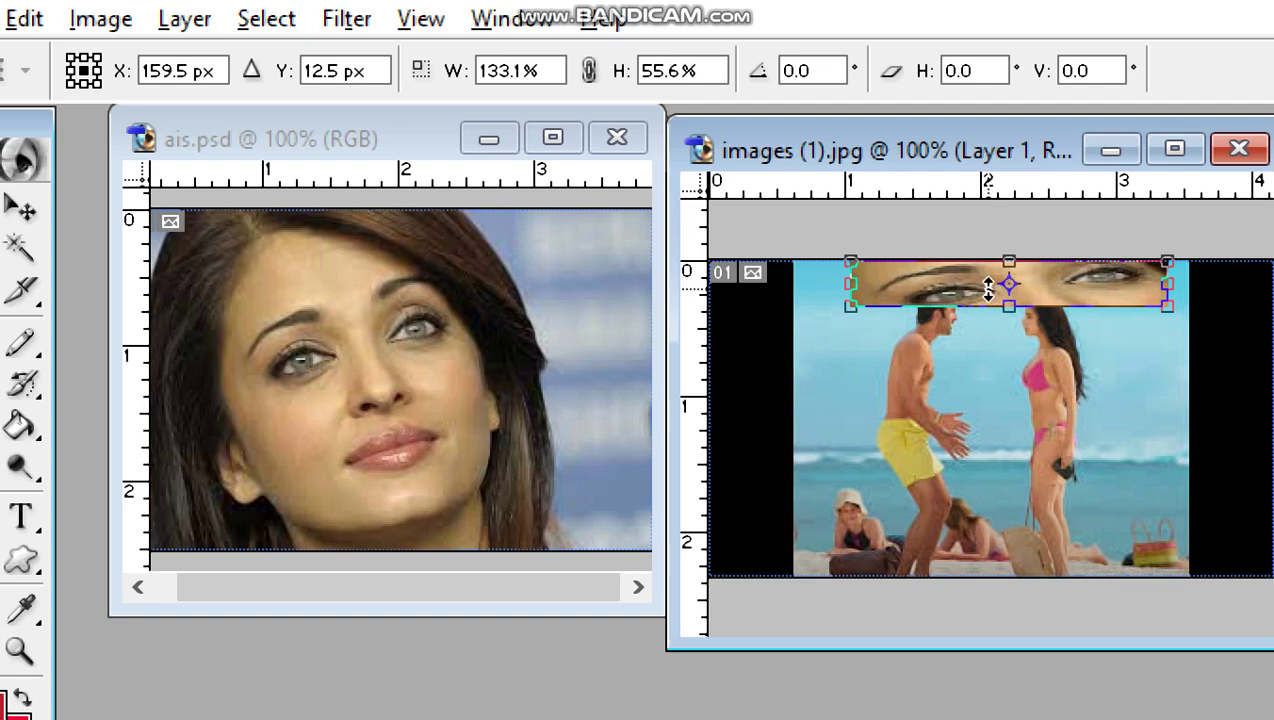
left_click_drag(1007, 316, 1007, 293)
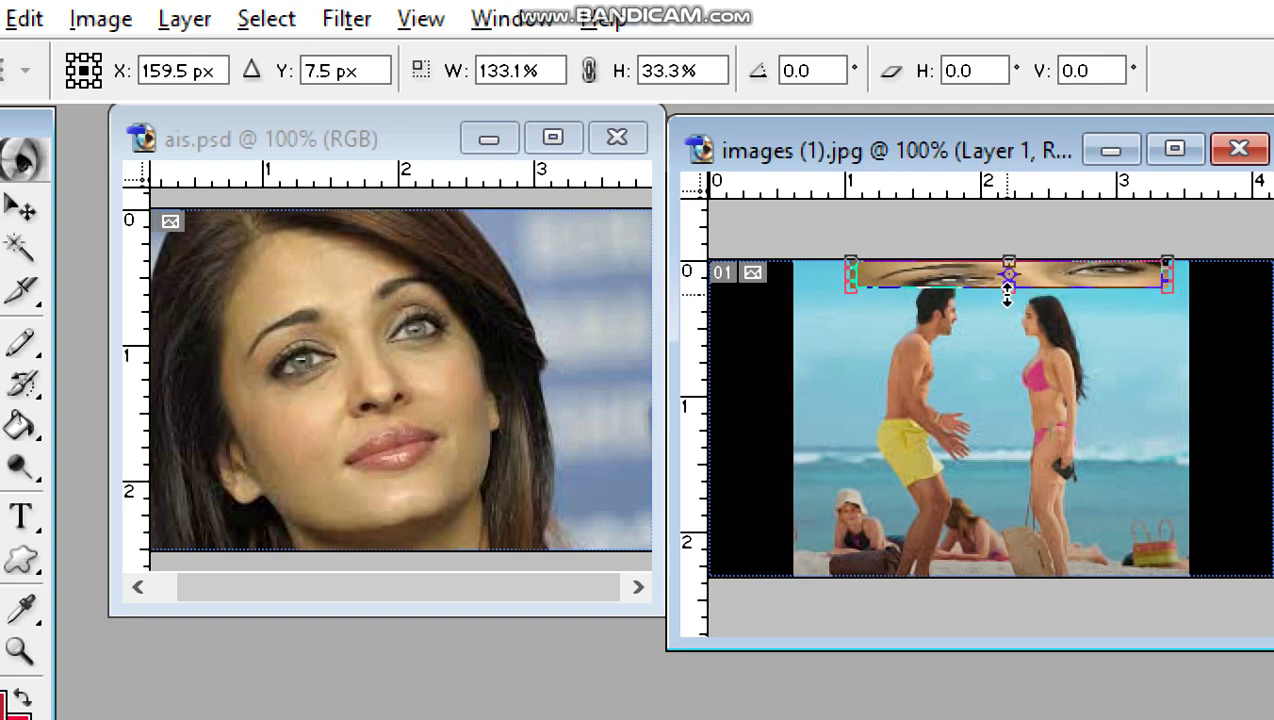
left_click_drag(850, 276, 826, 276)
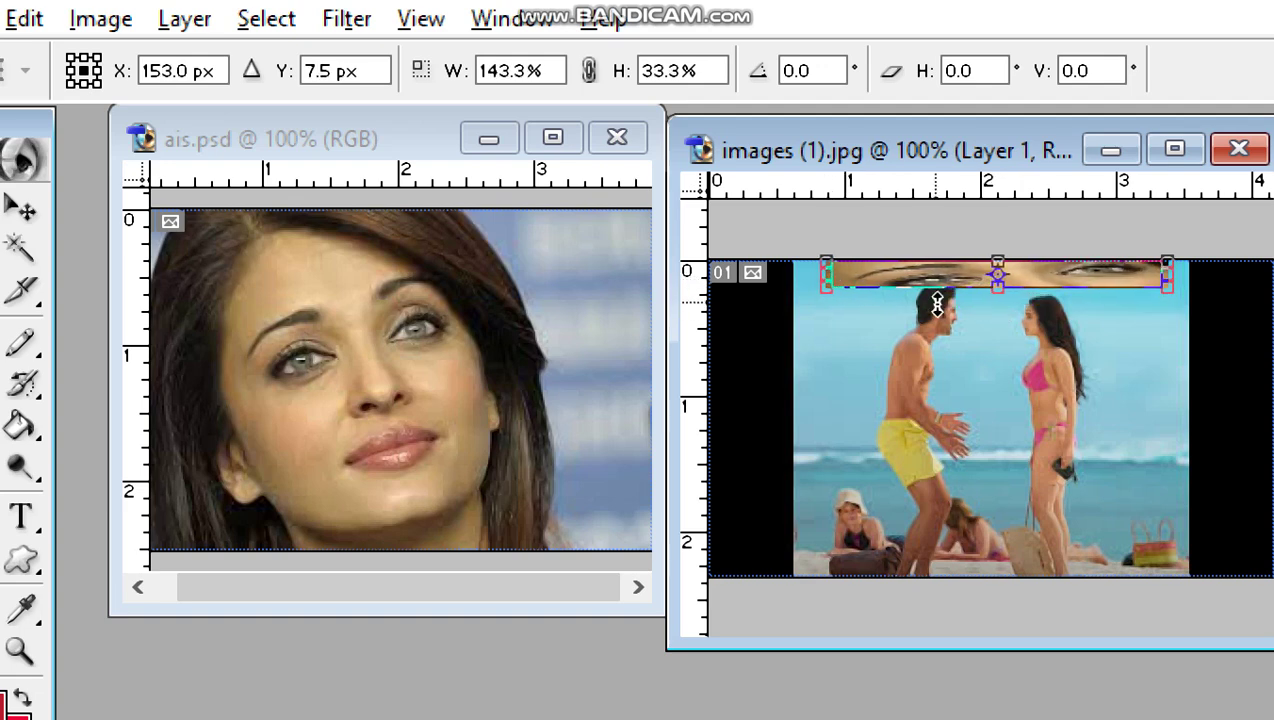
key("Return")
left_click(1088, 372)
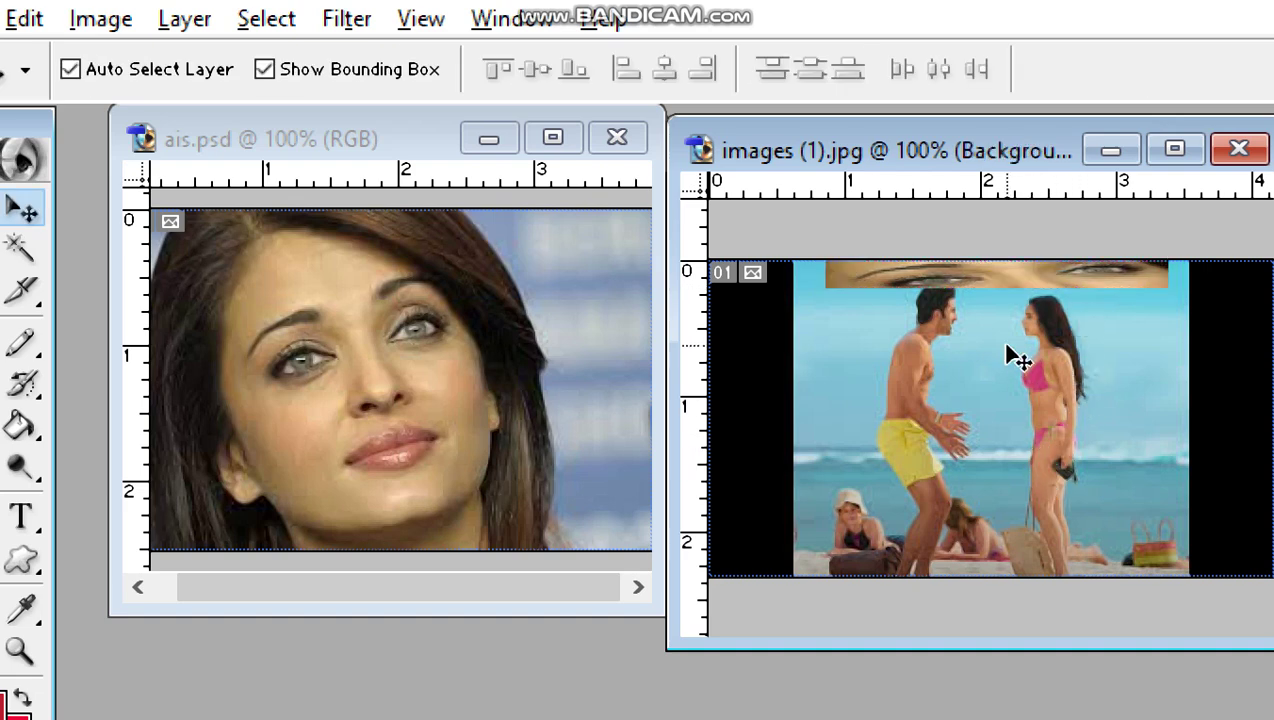
- Delete the eye strip layer from images (1).jpg
left_click(1000, 279)
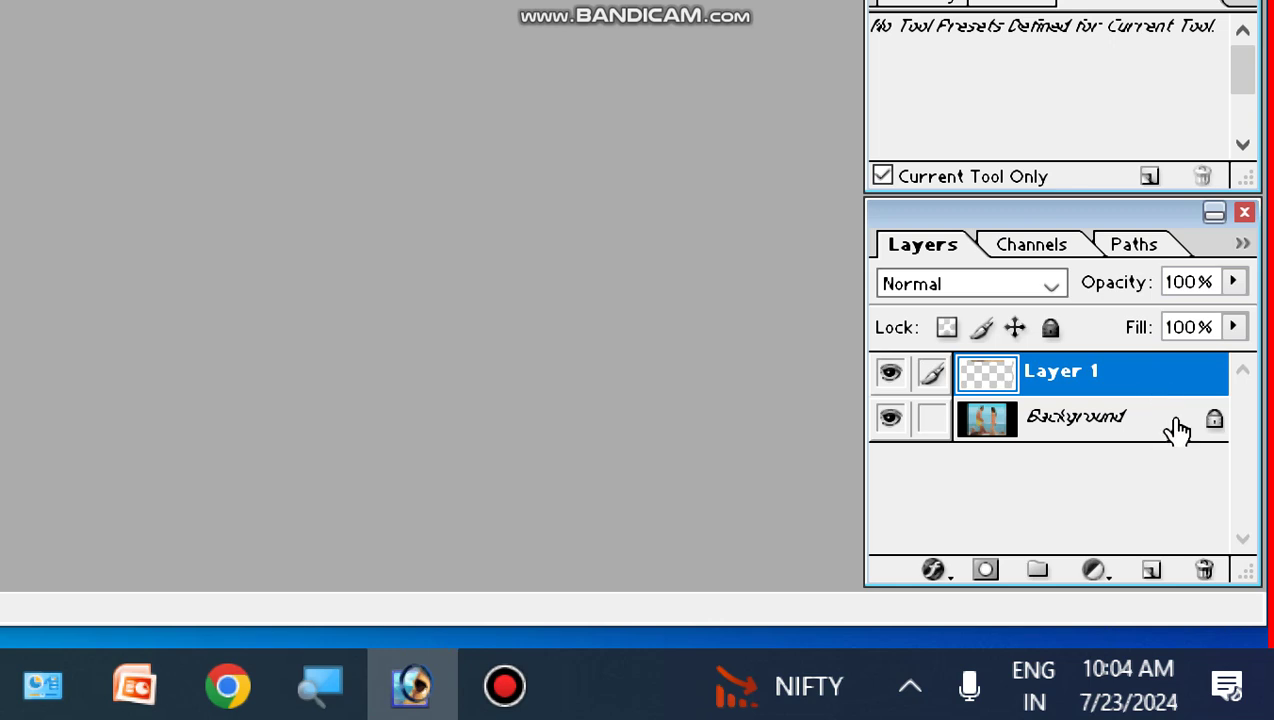
left_click(1203, 570)
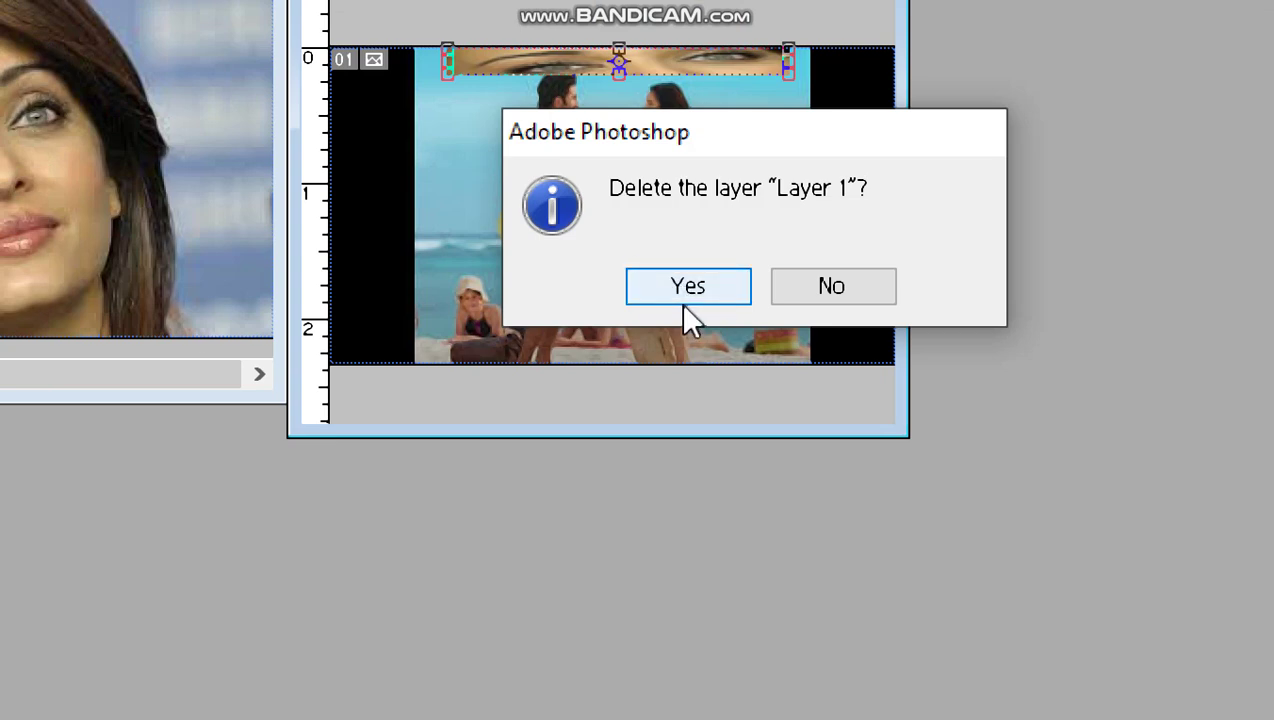
left_click(686, 300)
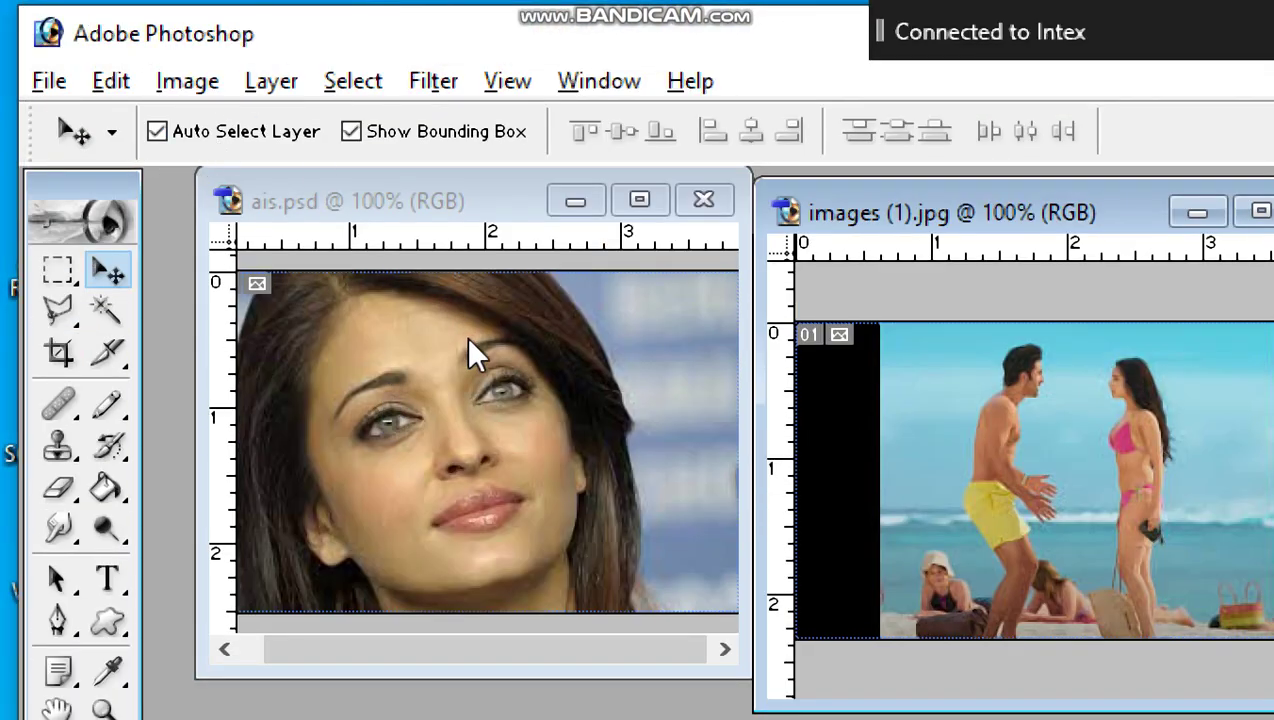
- Clear the selection in ais.psd, then draw a new rectangular selection around both eyes with a feather of 10 px
left_click(515, 424)
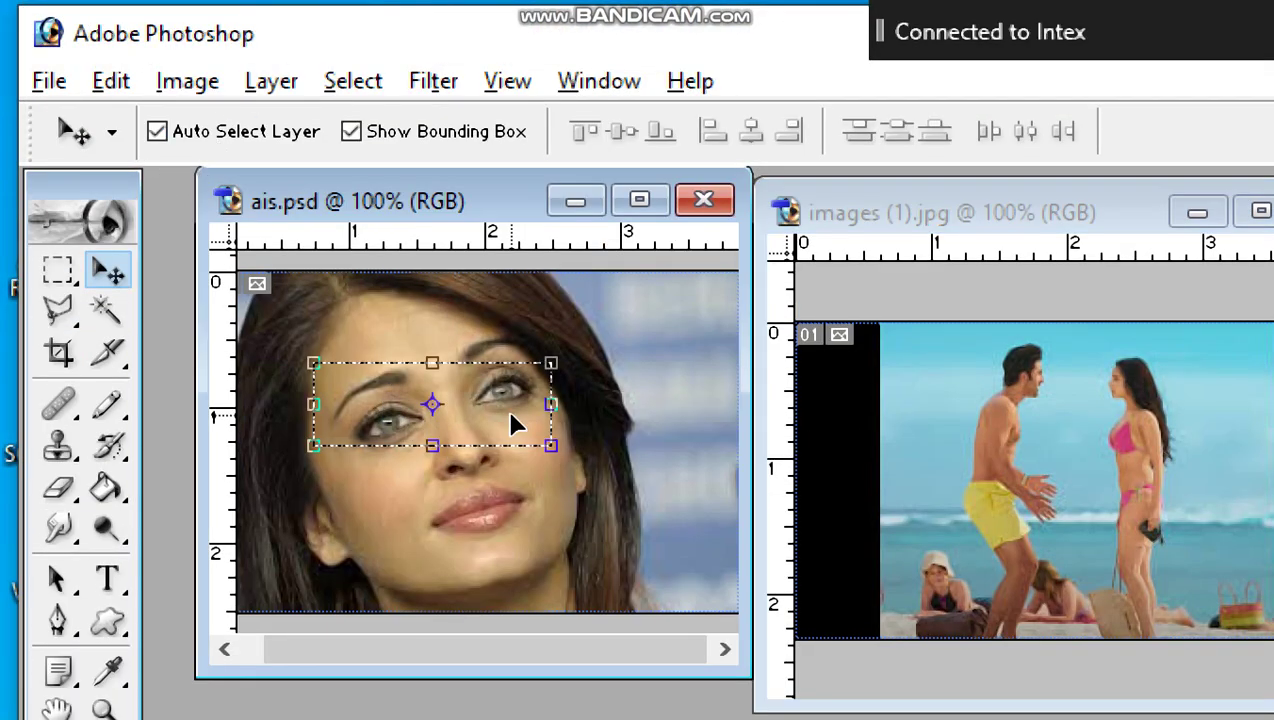
key("ctrl+d")
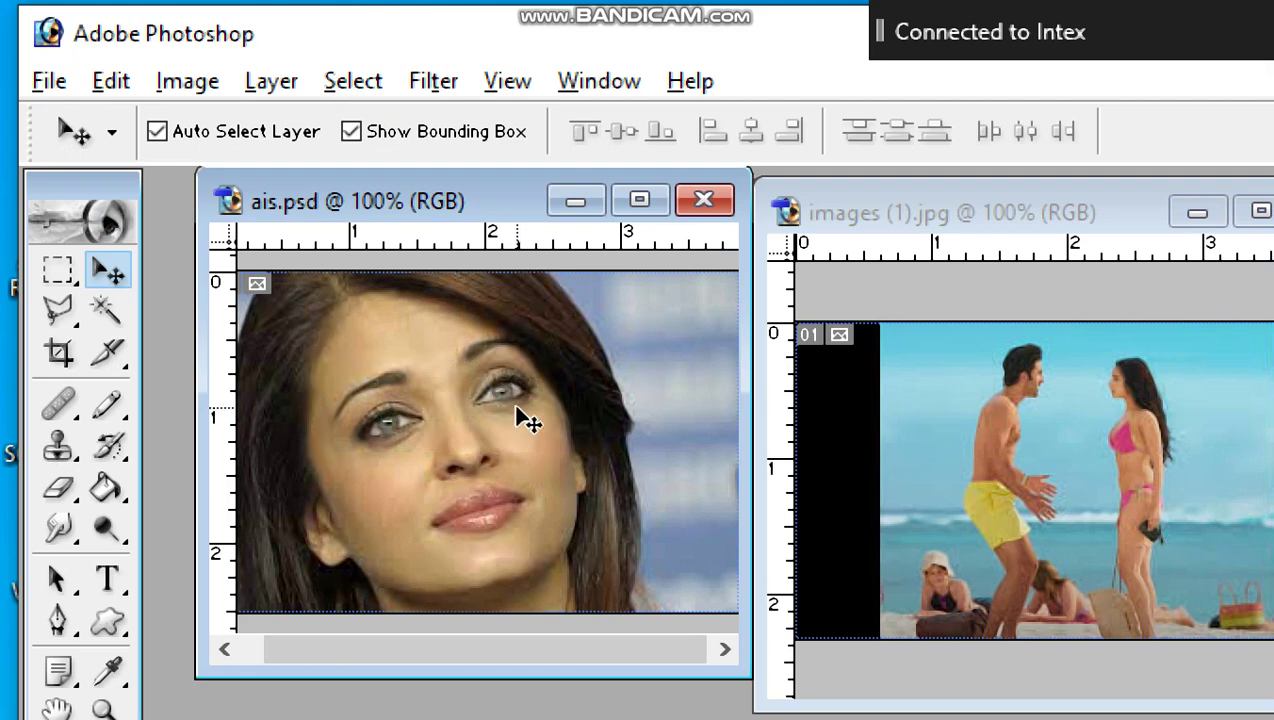
left_click(56, 274)
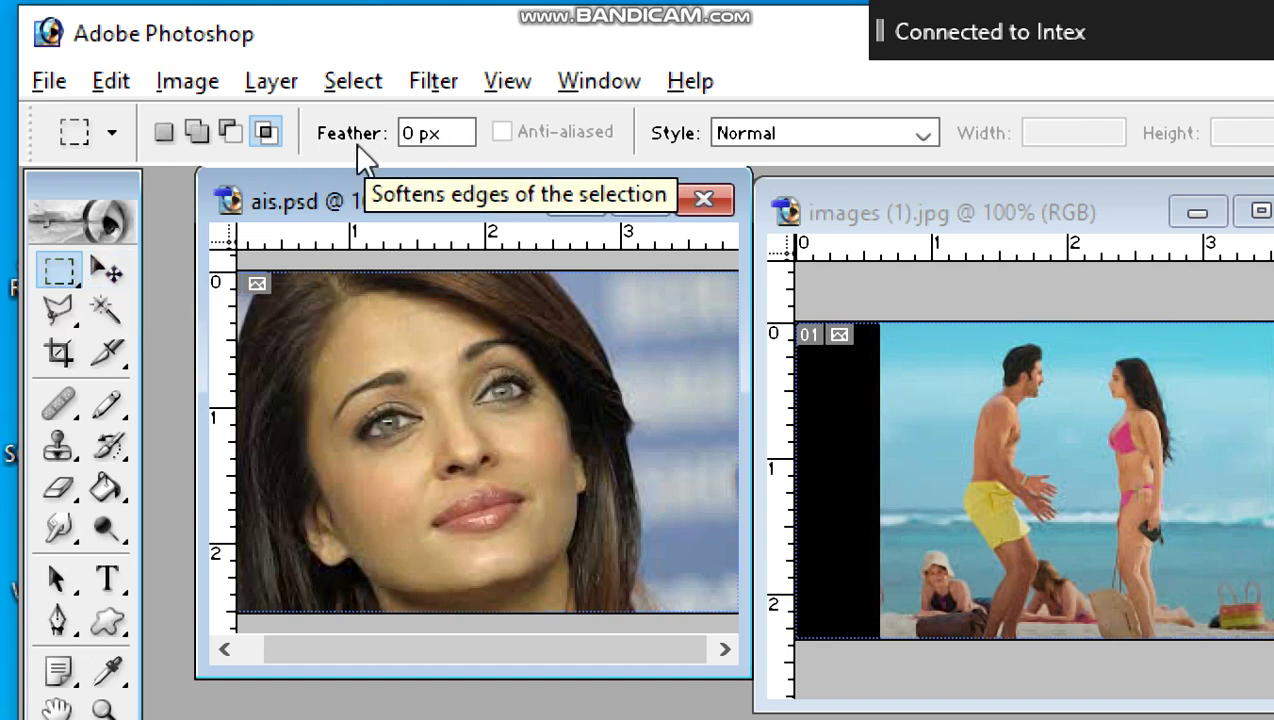
left_click(413, 133)
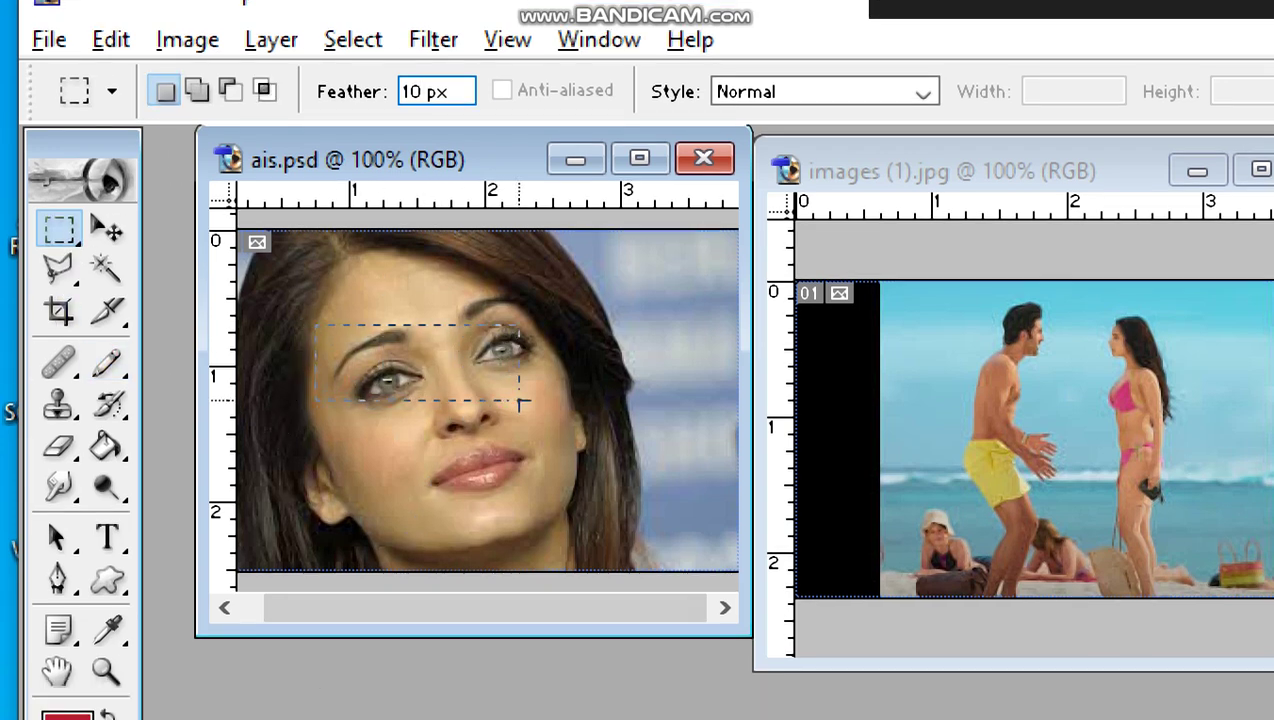
left_click_drag(520, 403, 540, 422)
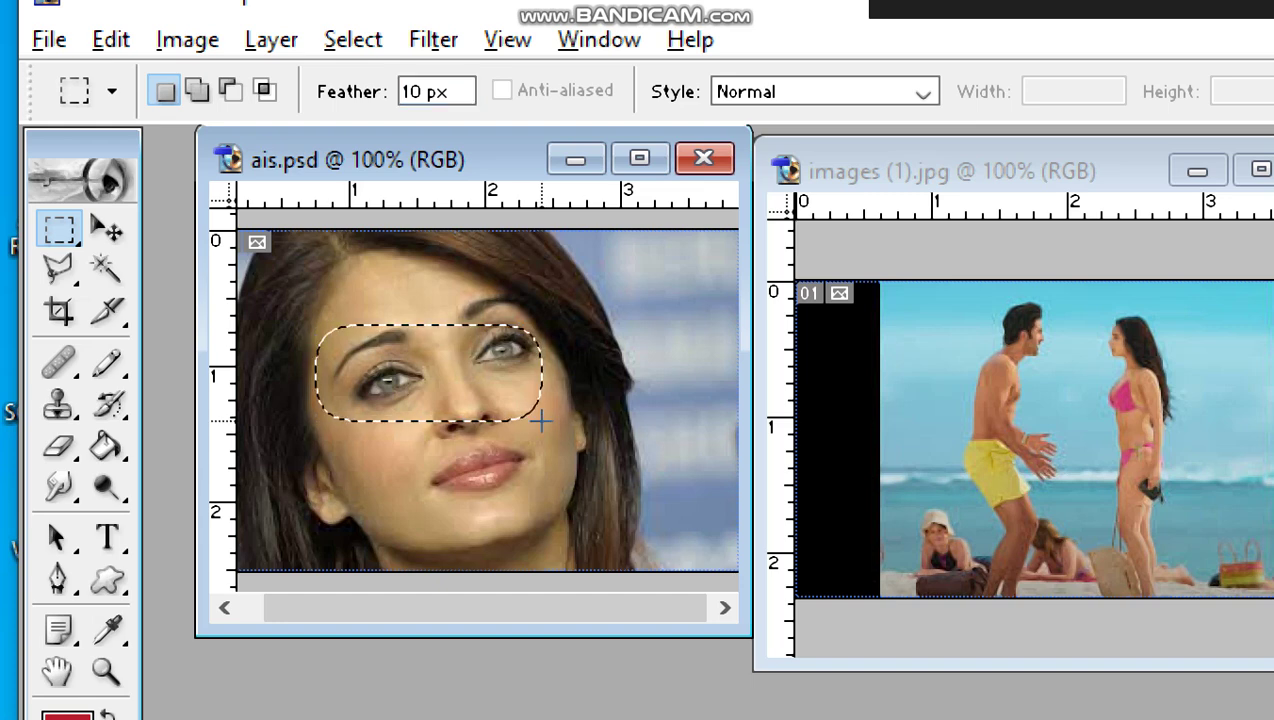
- Nudge the feathered selection upward and to the right to centre it over both eyes and eyebrows
key("Up")
key("Up")
key("Up")
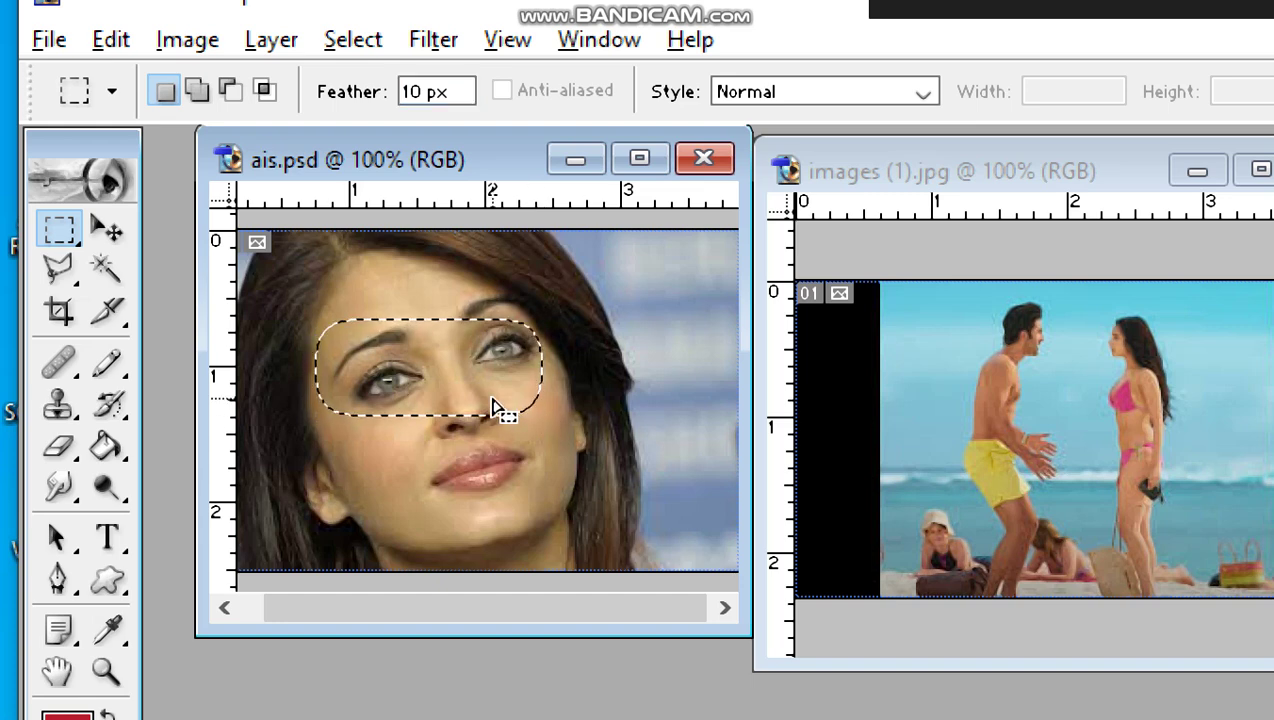
key("Up")
key("Up")
key("Up")
key("Up")
key("Up")
key("Right")
key("Right")
key("Right")
key("Right")
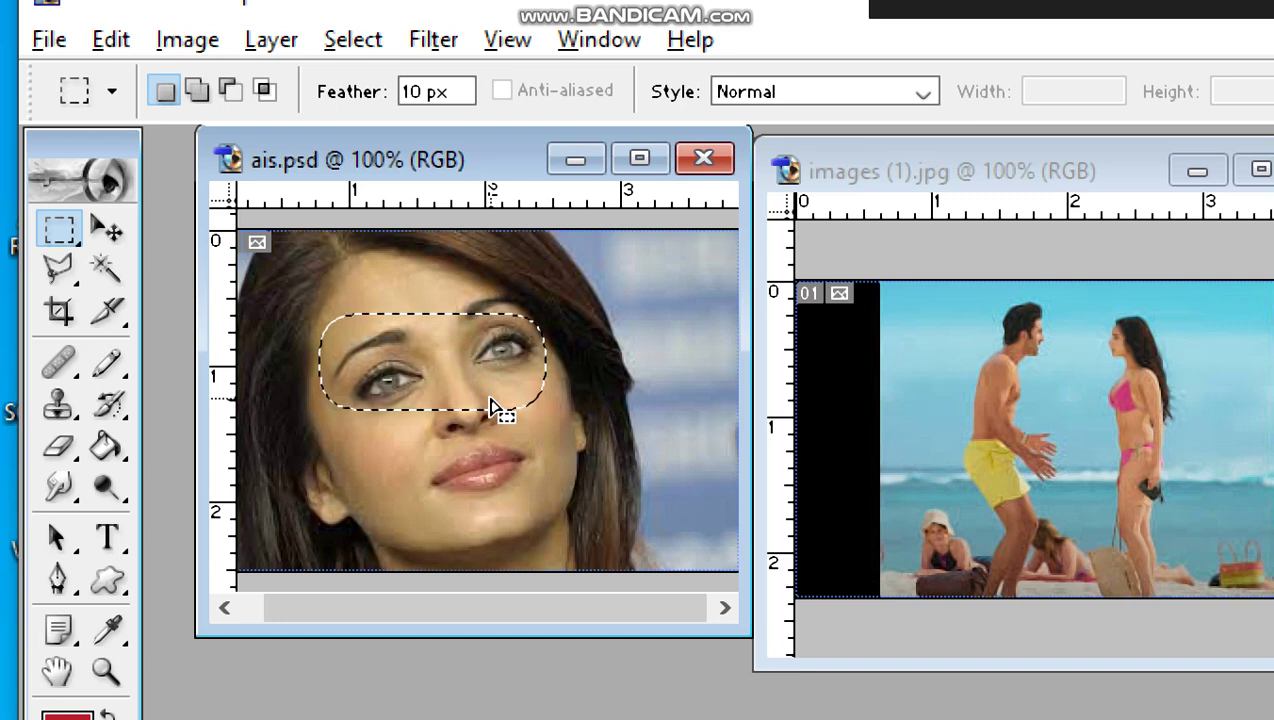
key("Right")
key("Right")
key("Right")
key("Right")
key("Right")
key("Right")
key("Right")
key("Right")
key("Right")
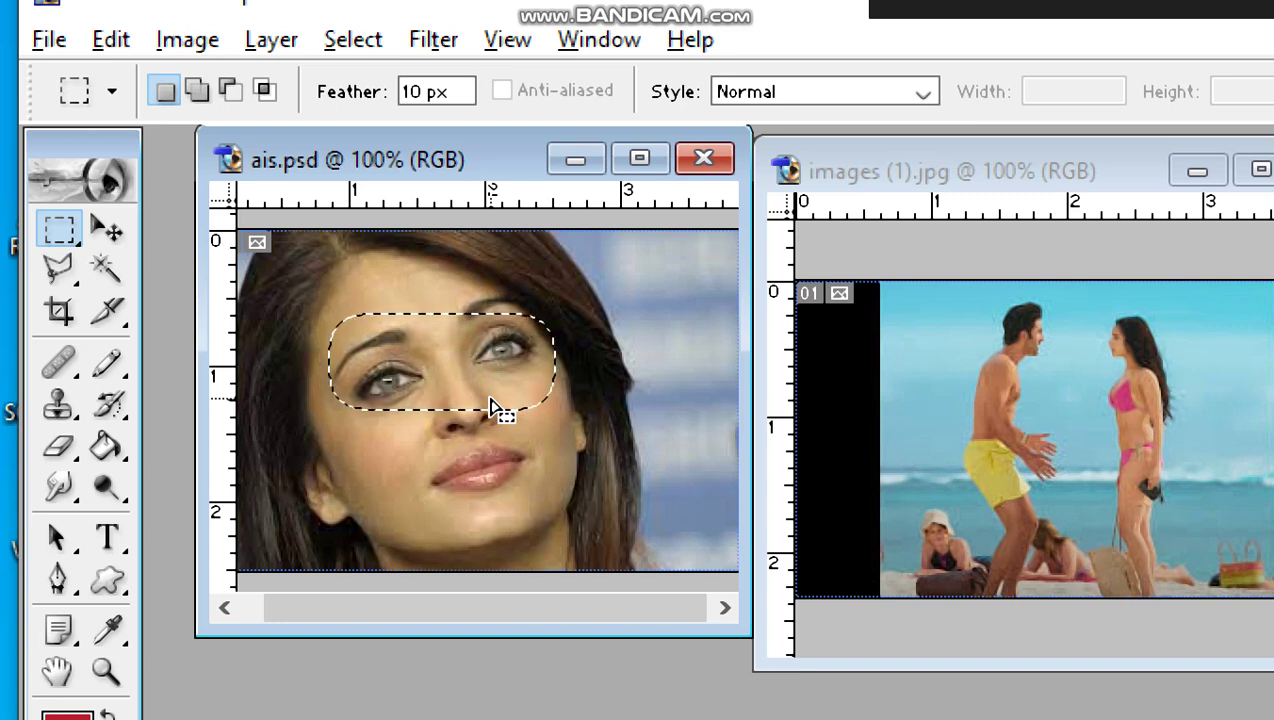
key("Up")
key("Up")
key("Up")
key("Up")
key("Up")
key("Up")
key("Up")
key("Up")
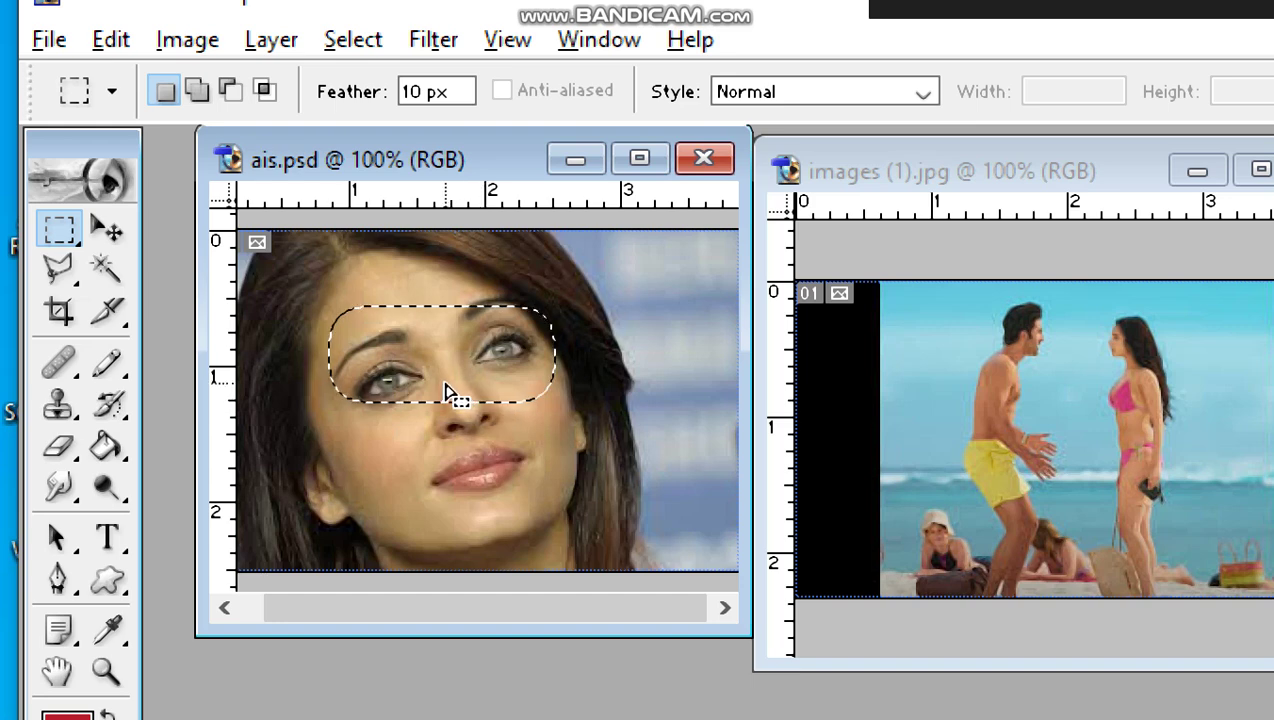
- Copy the feathered eye selection from ais.psd into images (1).jpg with the Move tool and place it over the couple's upper bodies
left_click(107, 229)
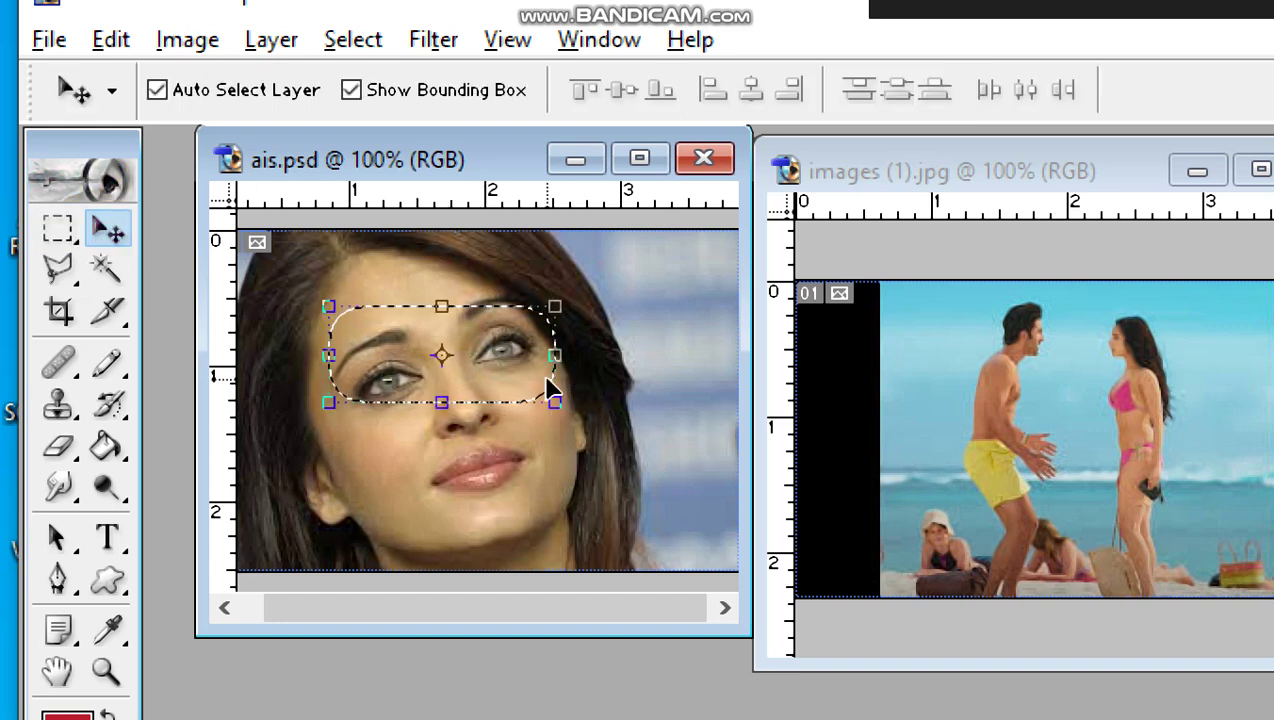
left_click_drag(460, 331, 1100, 371)
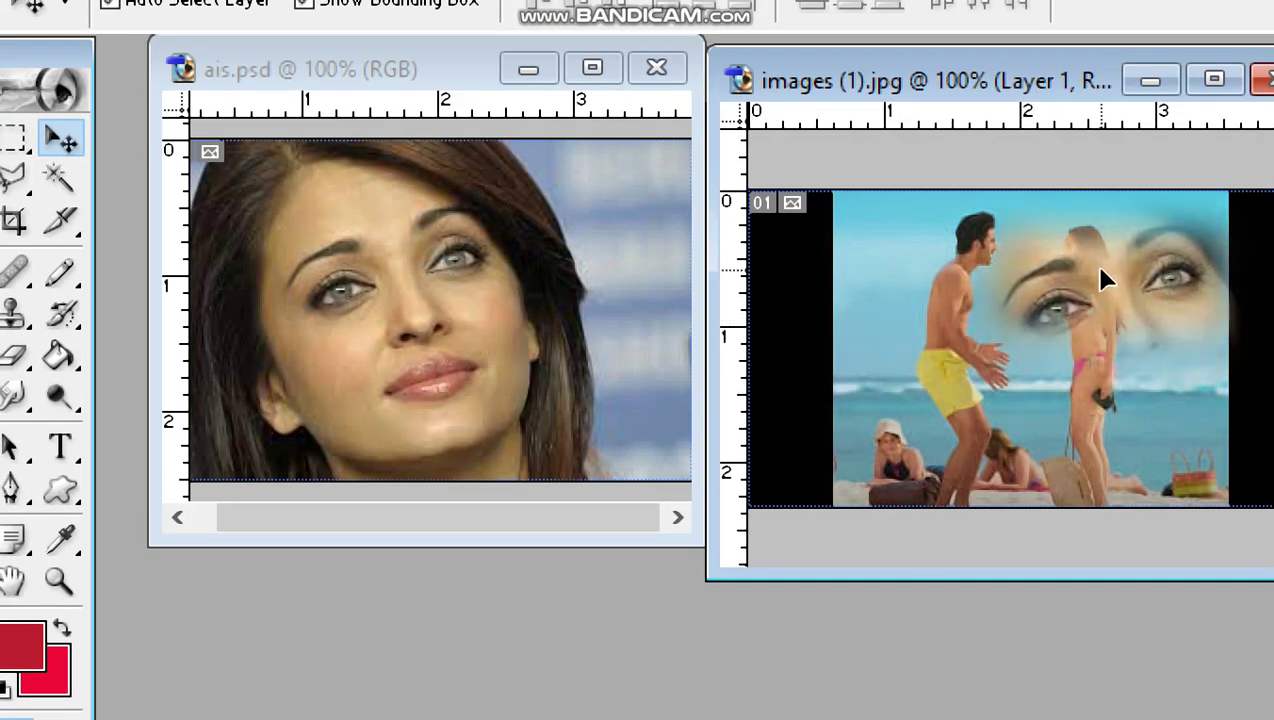
left_click_drag(1100, 280, 1035, 290)
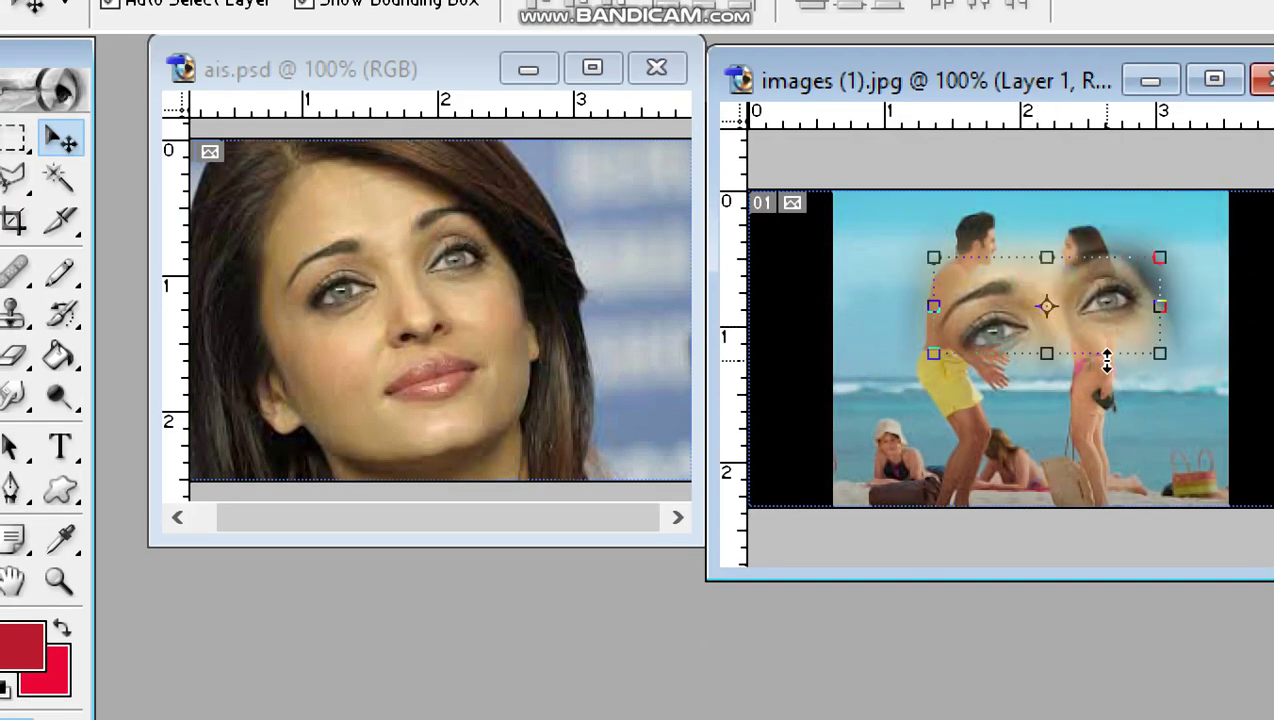
left_click_drag(1052, 370, 1066, 299)
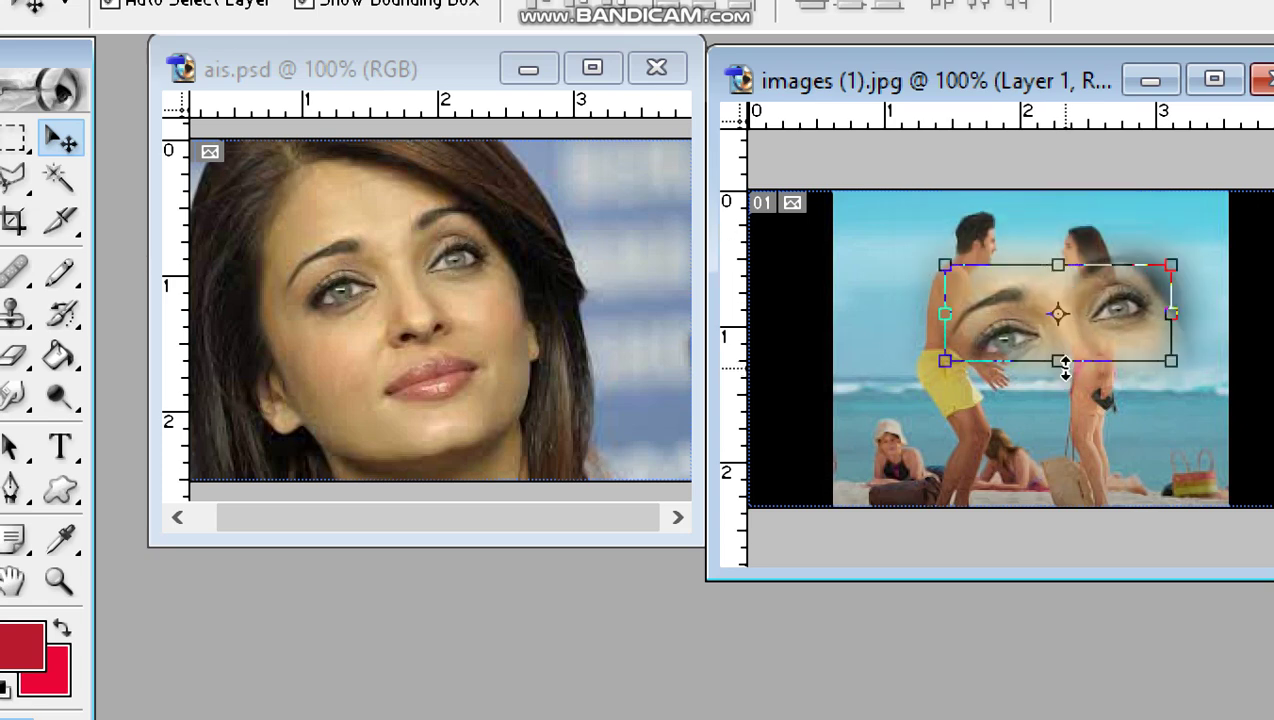
- Scale the soft-edged eye patch to 107.7% high across the couple's waists and merge it down into the background layer
left_click_drag(1061, 364, 1025, 311)
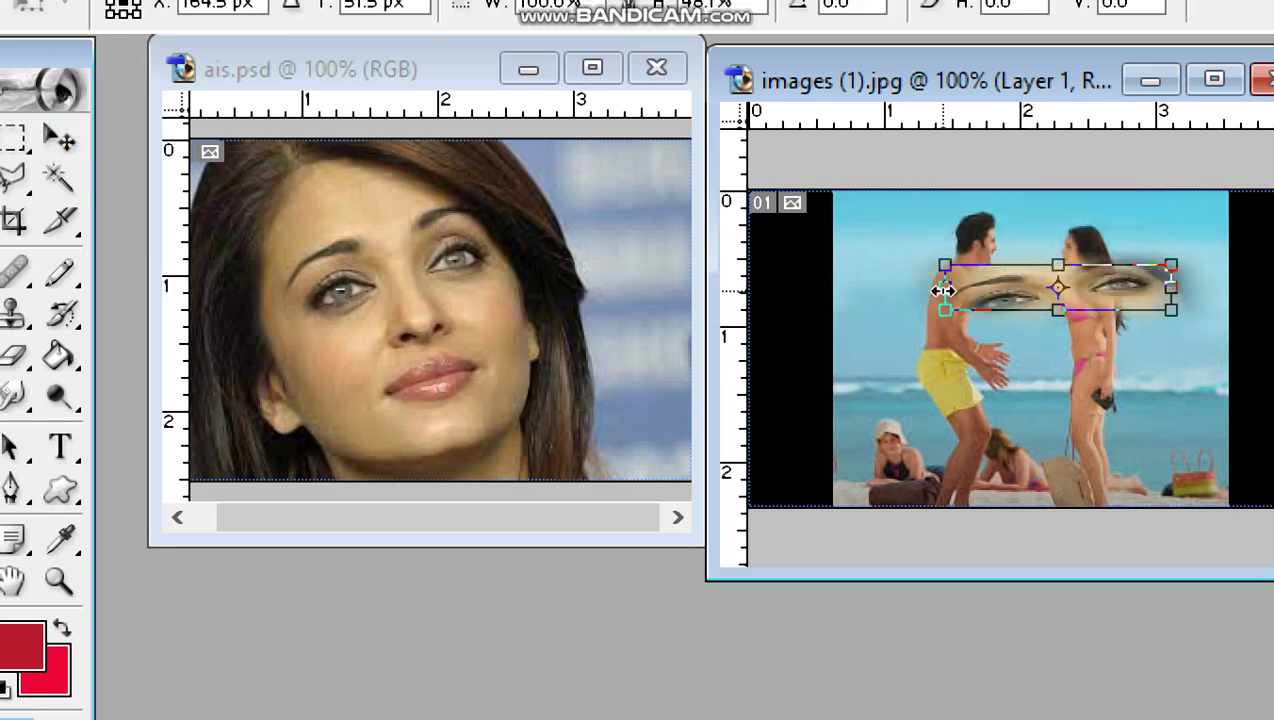
left_click_drag(1057, 253, 1045, 205)
left_click_drag(1122, 265, 1092, 378)
key("Return")
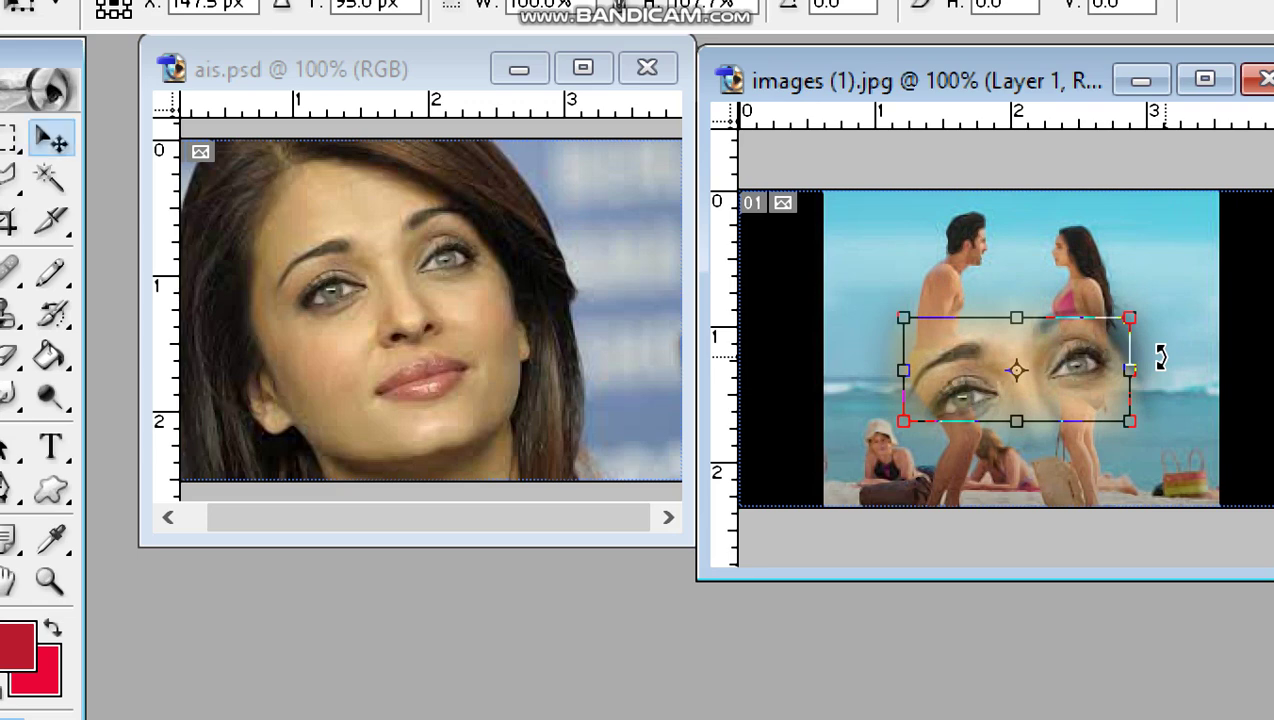
key("ctrl+e")
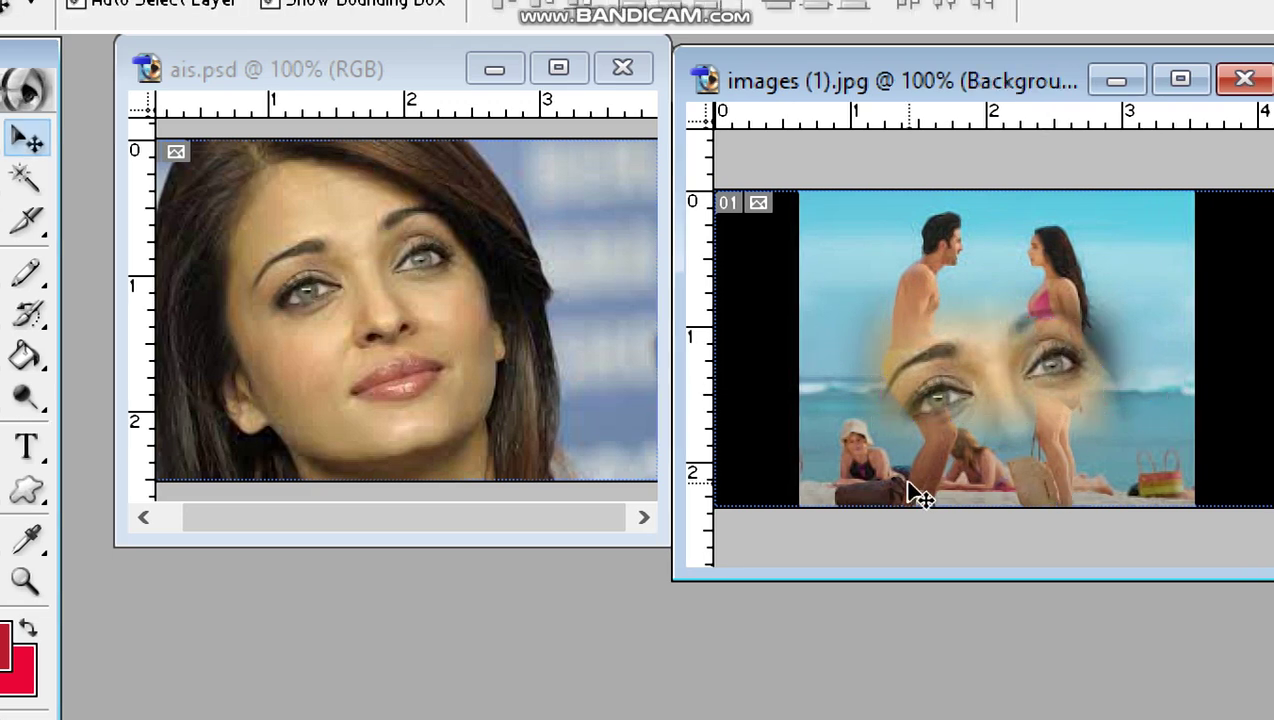